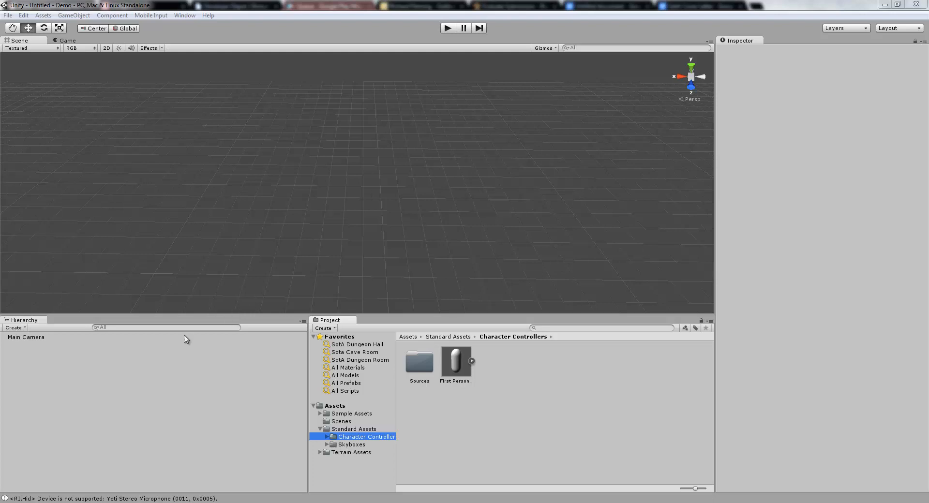
- Look through the project's Sample Assets, Skyboxes and Terrain Assets folders
click(360, 414)
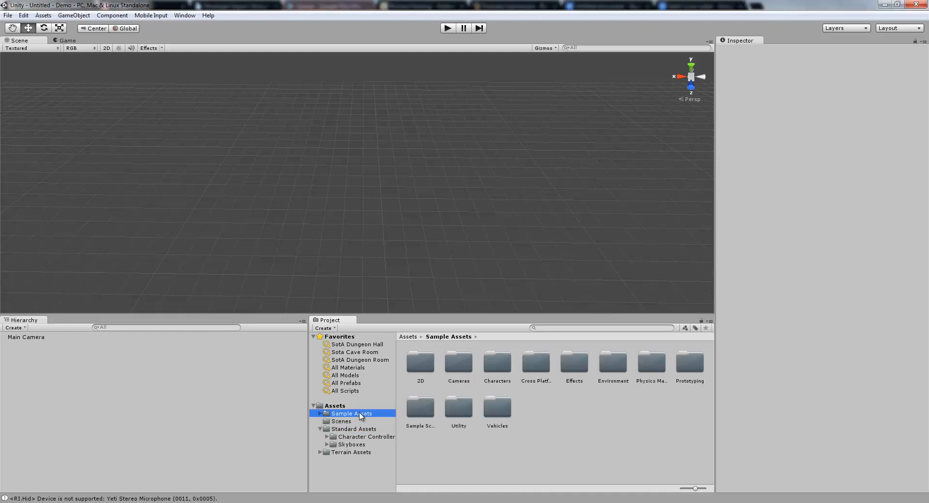
click(358, 445)
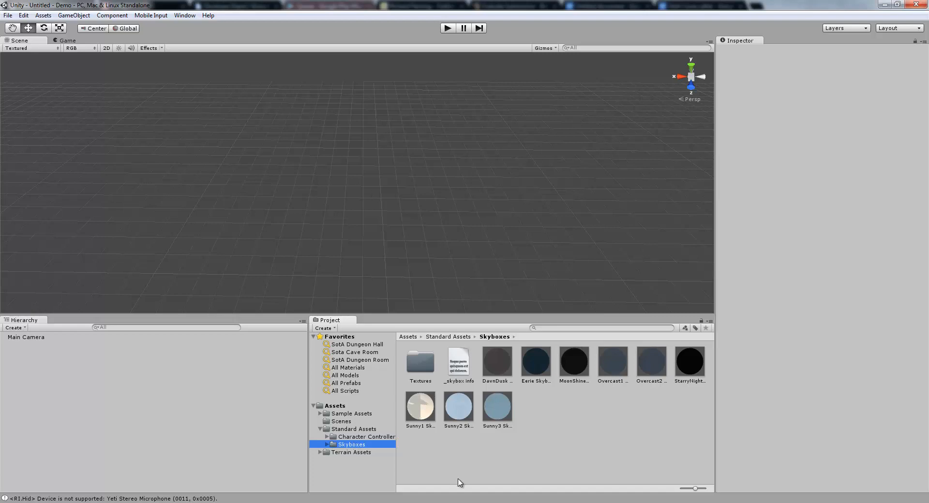
click(367, 453)
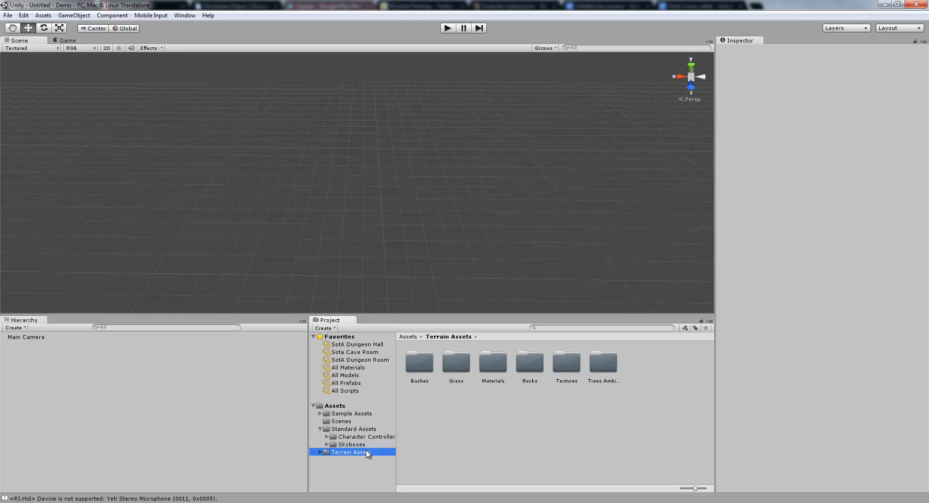
- Import the built-in Terrain Assets package into the project
click(44, 16)
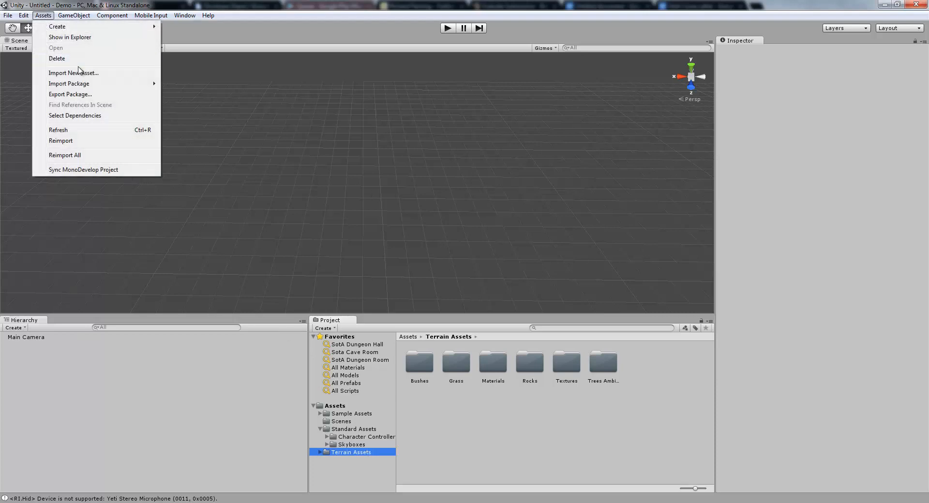
mouse_move(93, 86)
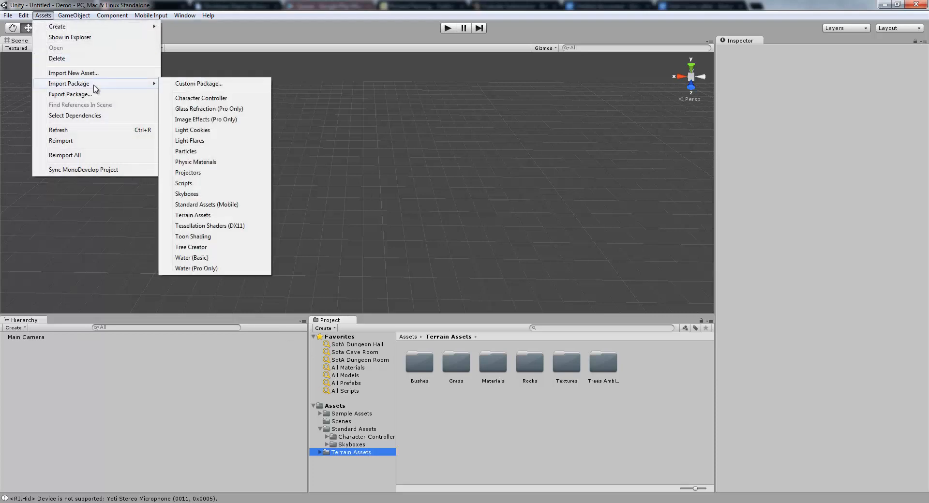
click(217, 214)
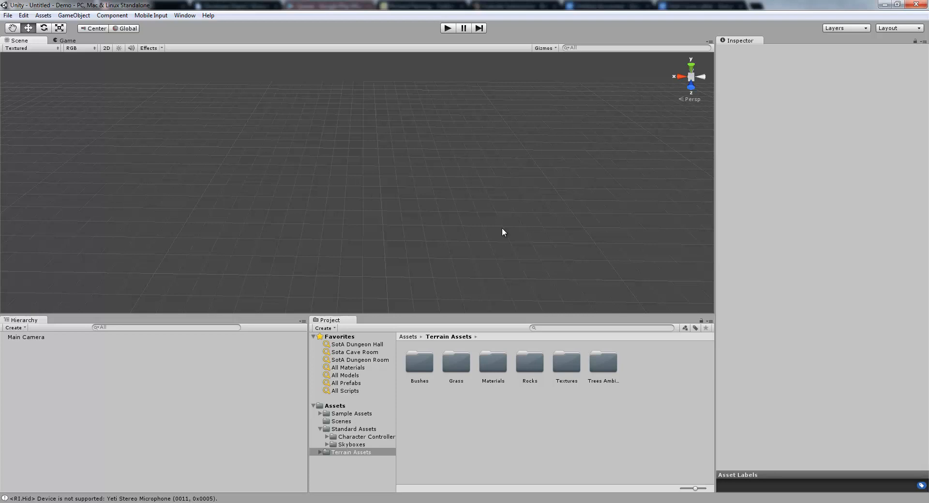
- Create a new scene and save it in the project's Assets folder as Terrain Demo 1
click(5, 16)
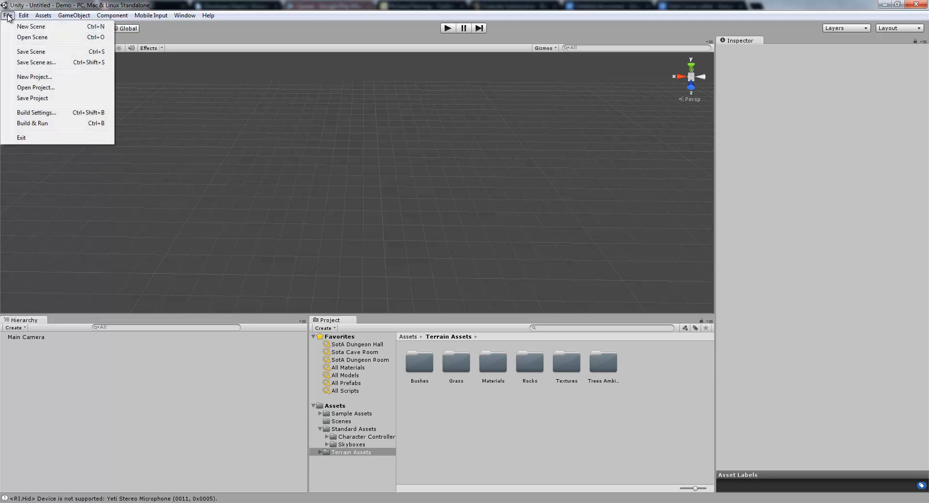
click(25, 27)
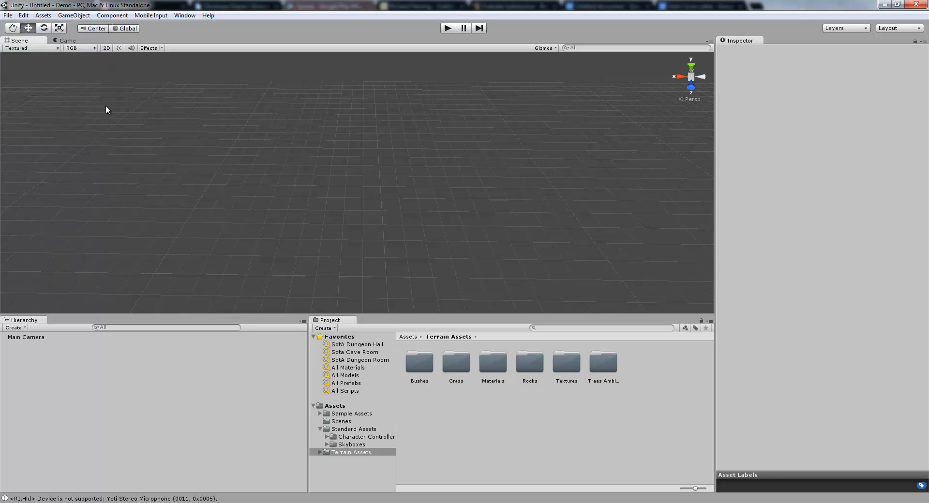
click(9, 16)
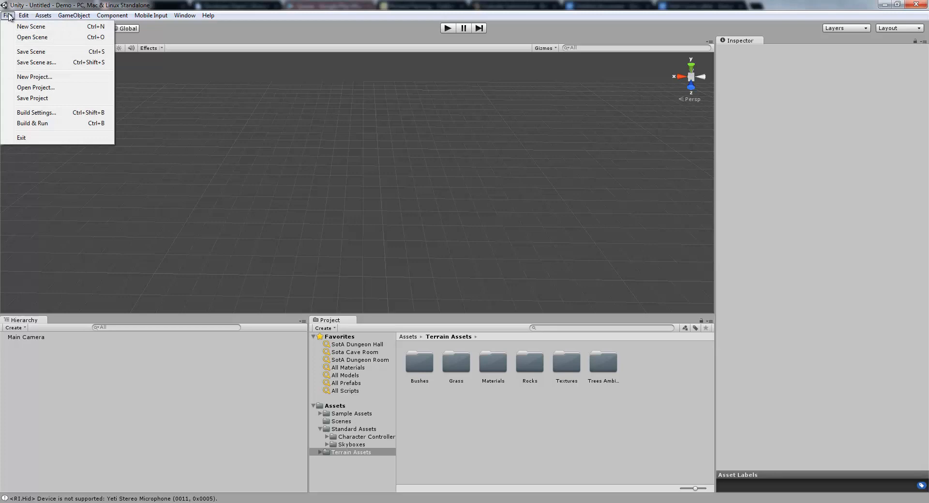
click(49, 53)
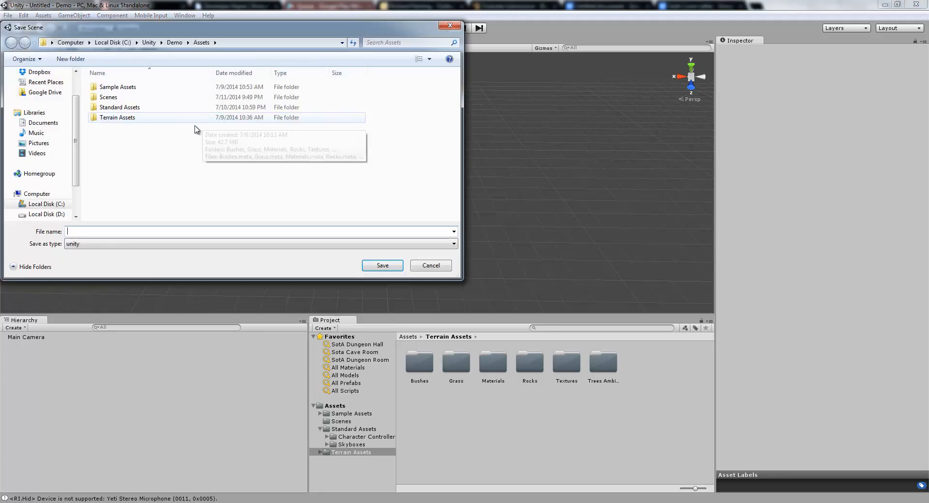
click(133, 232)
text(Te)
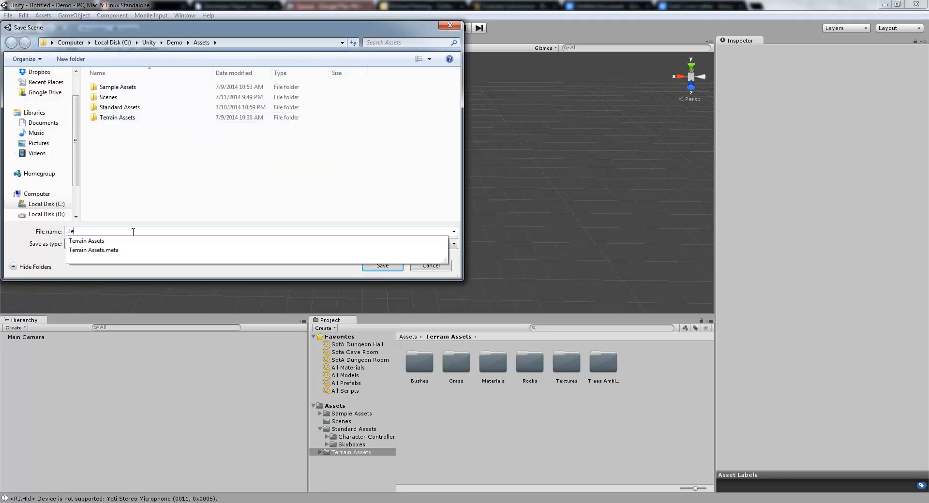
text(rrain Tuto)
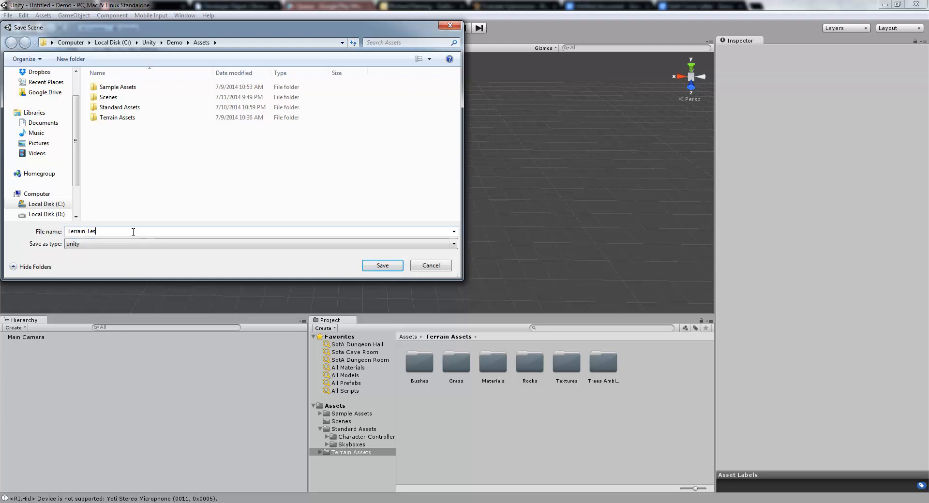
key(BackSpace)
key(BackSpace)
key(BackSpace)
key(BackSpace)
text(Demo 1)
key(Return)
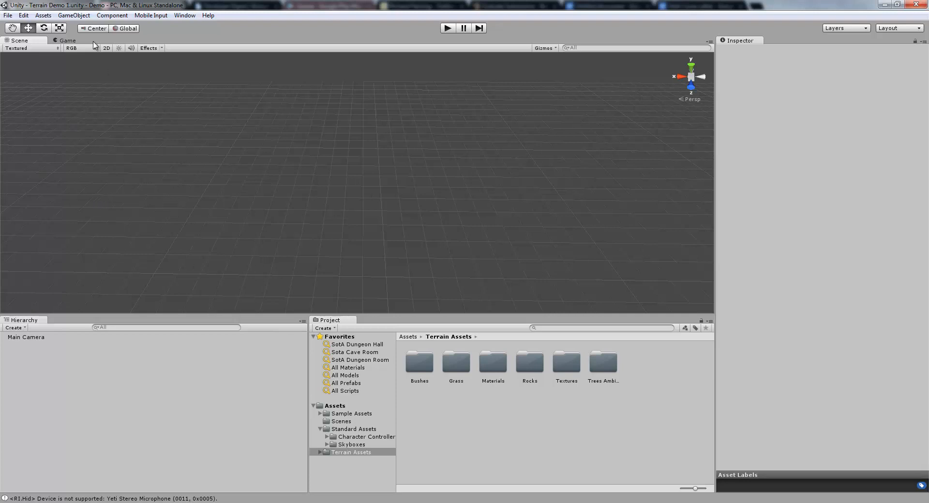
- Add a Terrain object to the scene
click(77, 16)
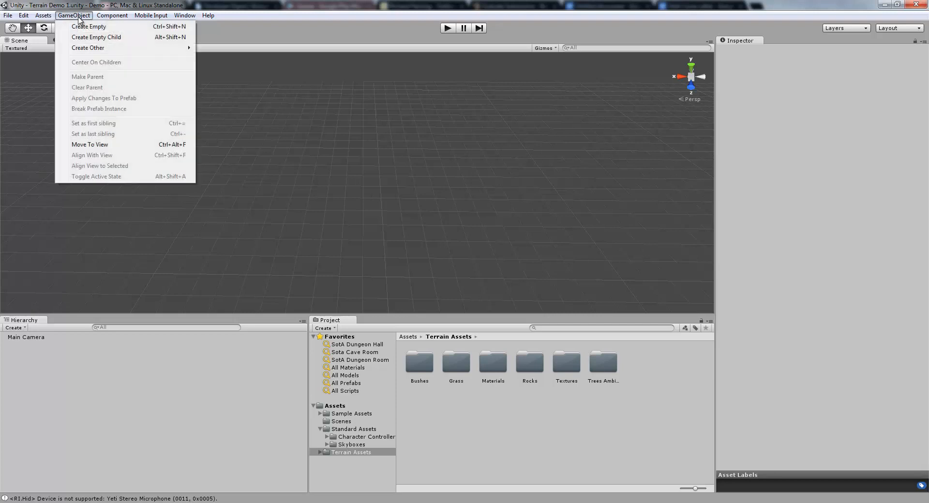
mouse_move(114, 51)
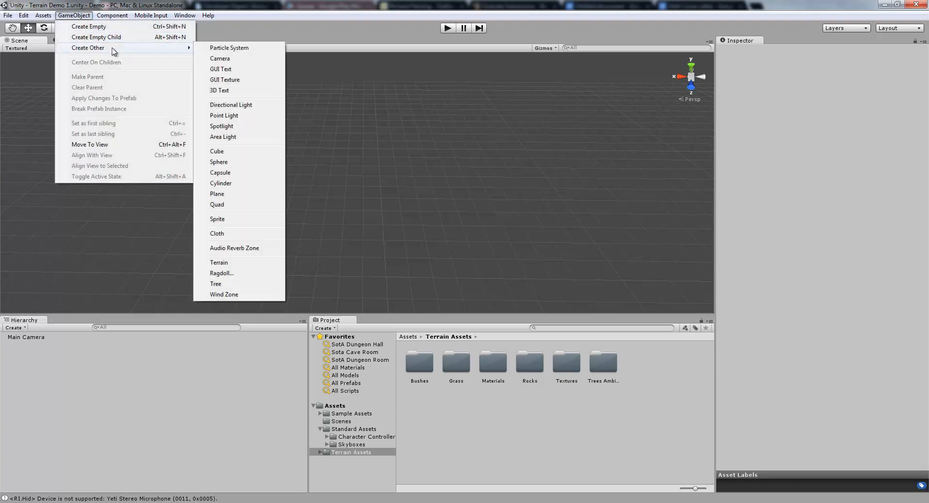
click(258, 262)
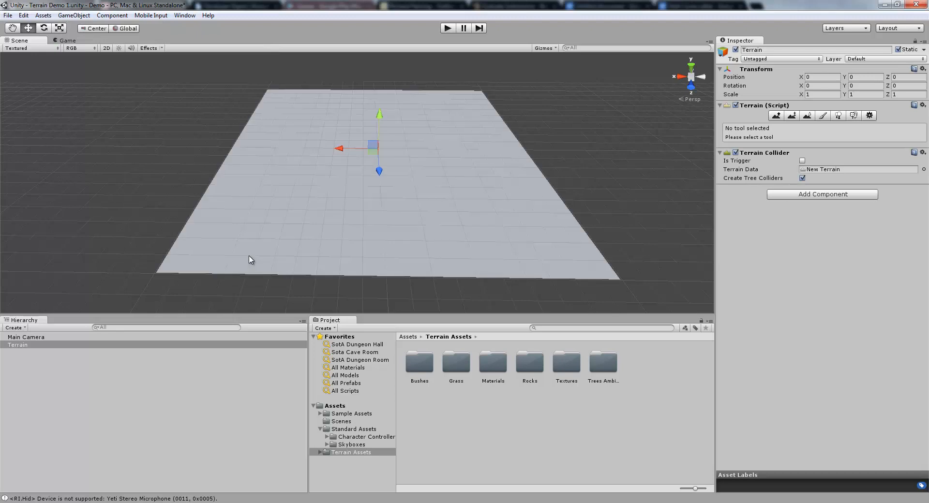
alt+drag(228, 227, 205, 223)
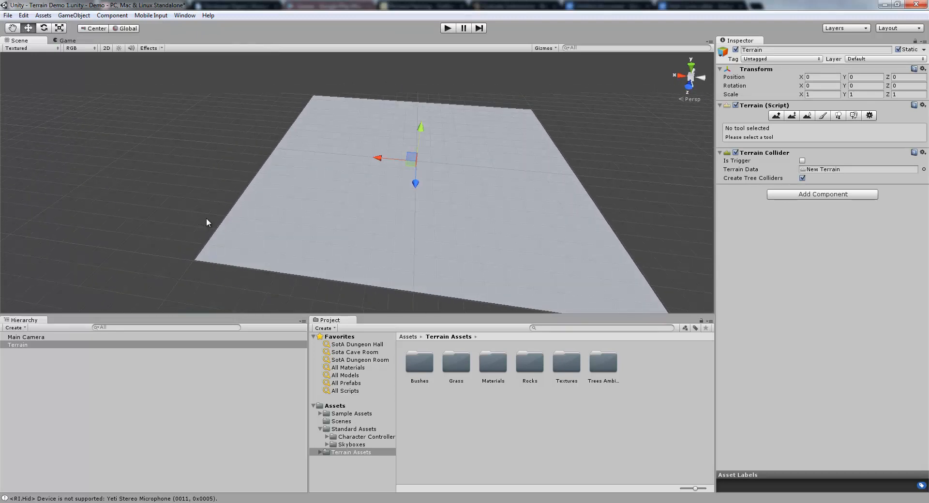
alt+drag(225, 211, 371, 199)
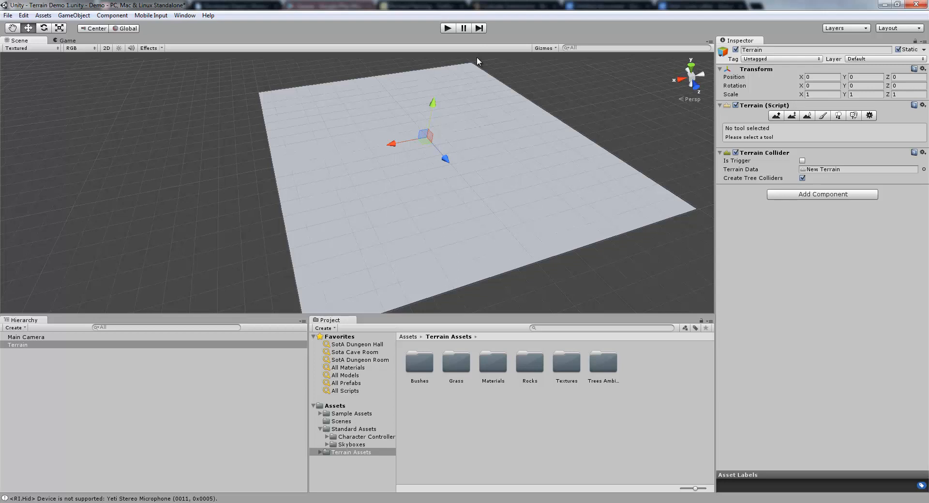
- Set the terrain's width and length to 400 in its resolution settings
click(19, 358)
click(22, 345)
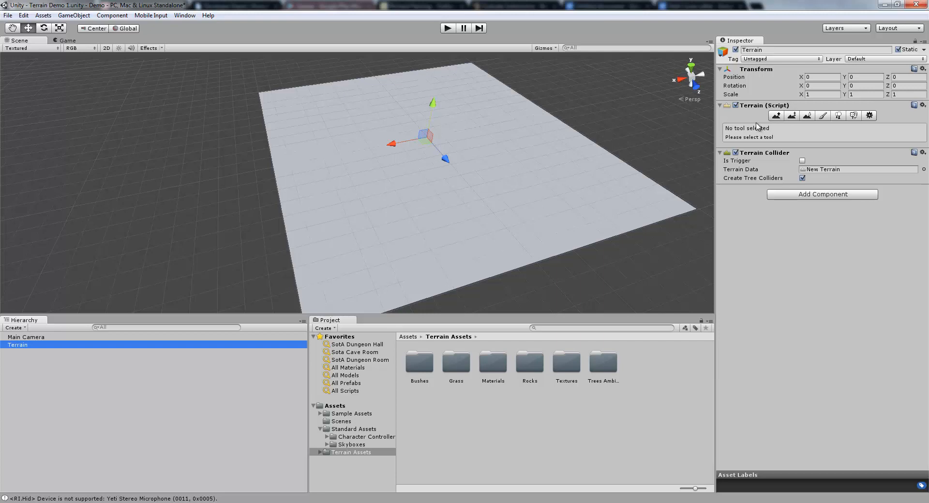
click(869, 116)
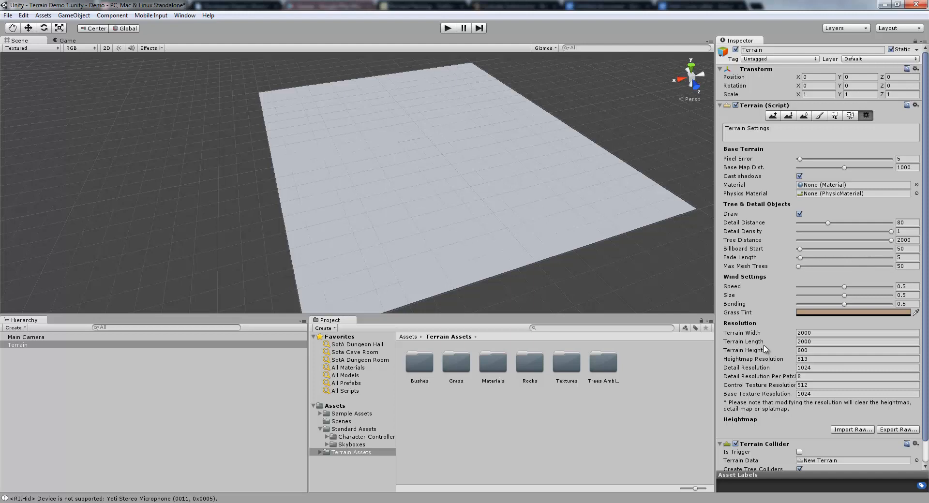
click(834, 334)
click(836, 344)
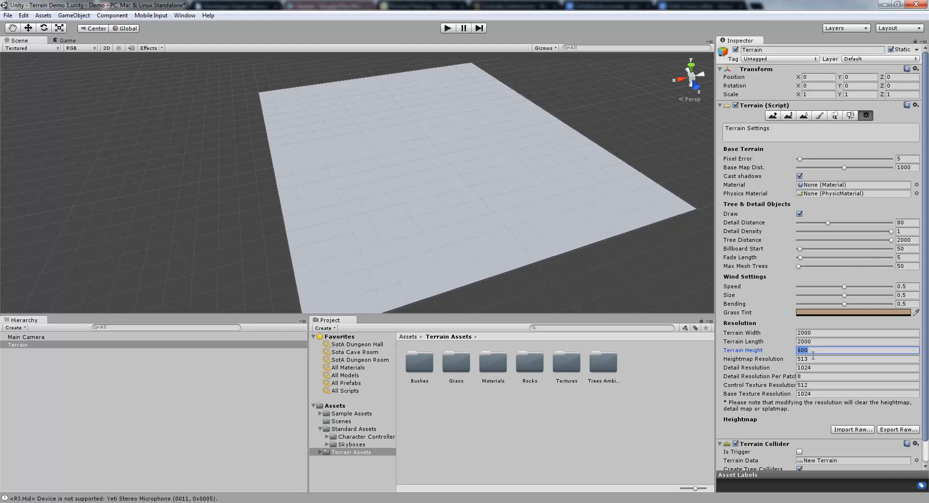
click(832, 333)
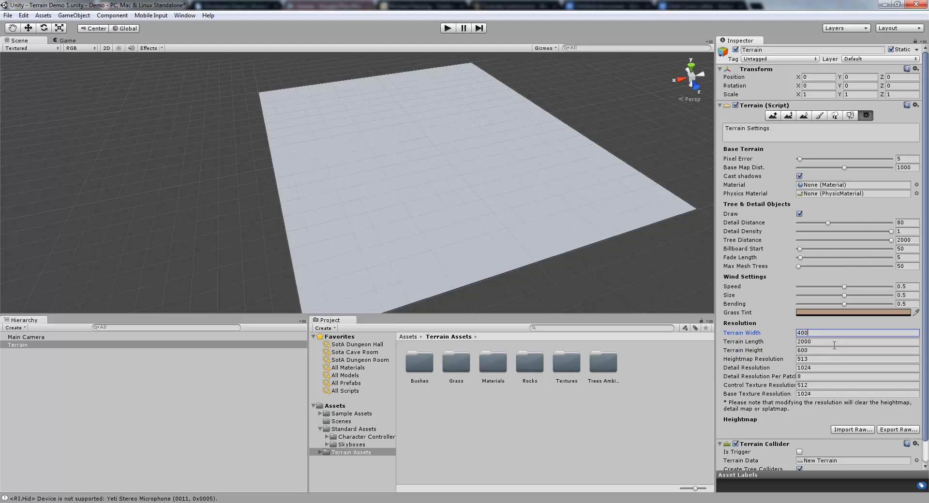
text(400)
click(834, 344)
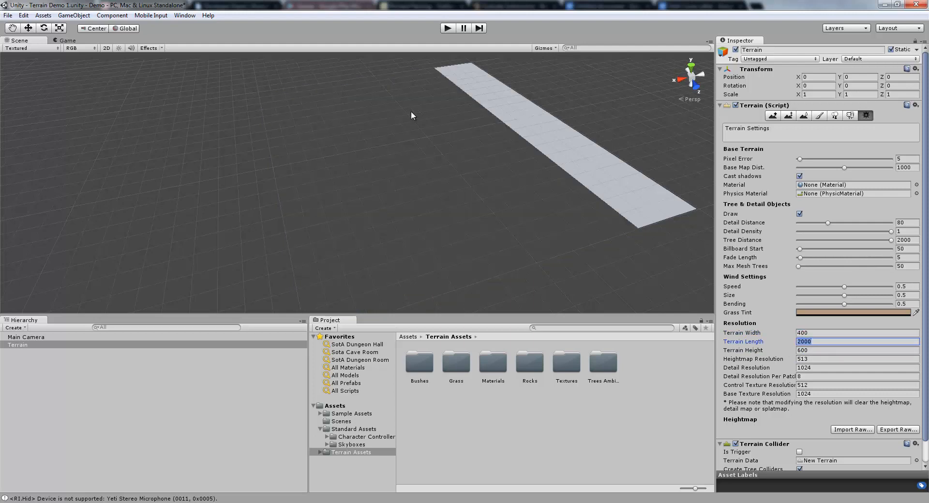
click(834, 332)
- Try raising a winding ridge across the terrain with the smallest soft round brush
alt+drag(485, 237, 513, 187)
right_drag(513, 188, 511, 189)
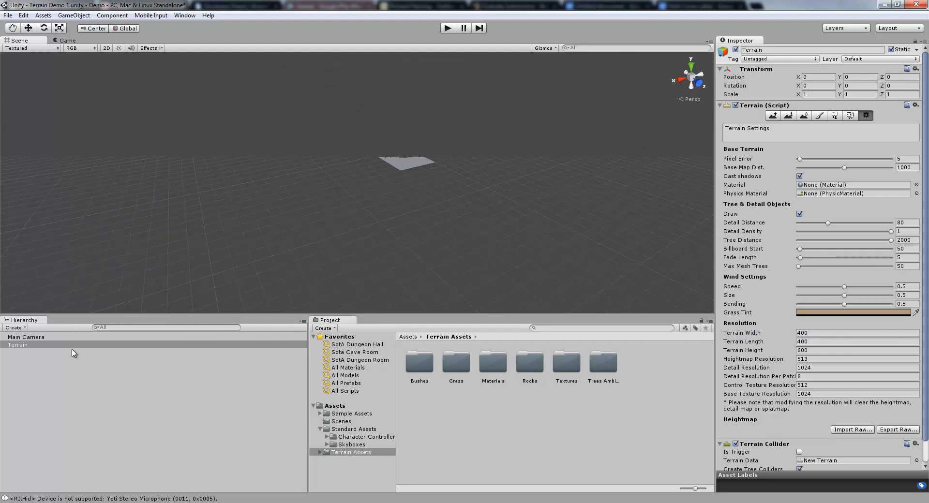
click(25, 337)
double_click(25, 345)
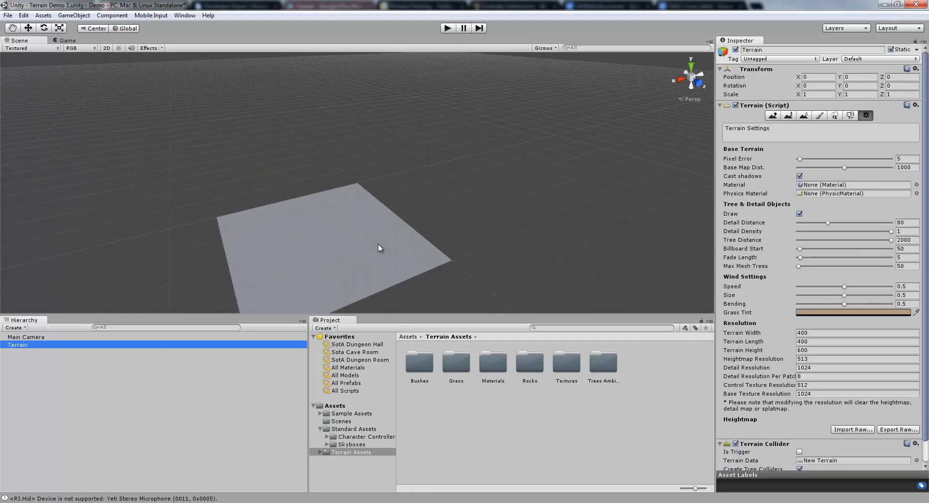
right_drag(541, 198, 469, 248)
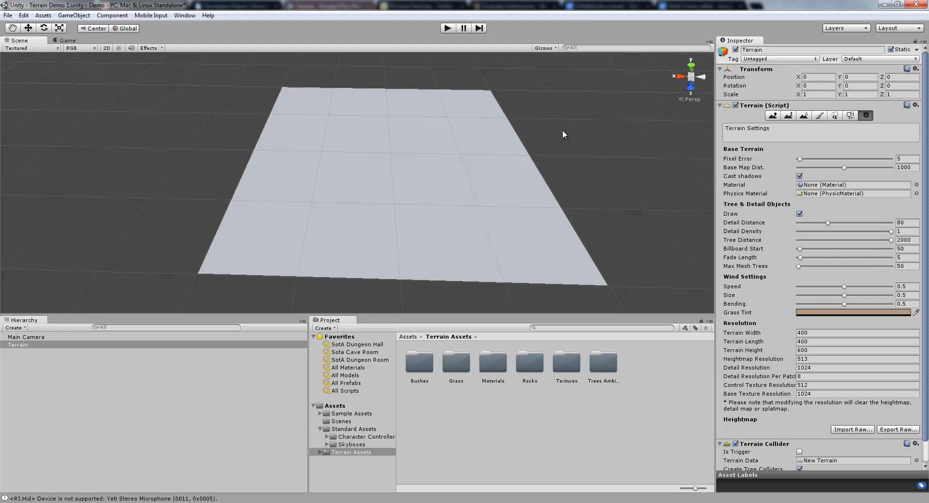
click(772, 115)
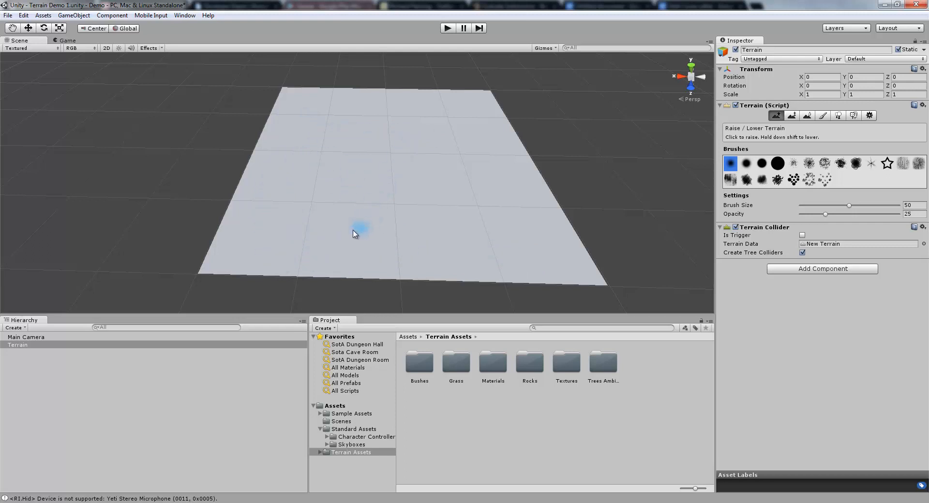
mouse_move(255, 216)
mouse_down()
mouse_move(277, 233)
mouse_move(360, 235)
mouse_move(372, 150)
mouse_move(421, 179)
mouse_move(456, 247)
mouse_move(500, 243)
mouse_up()
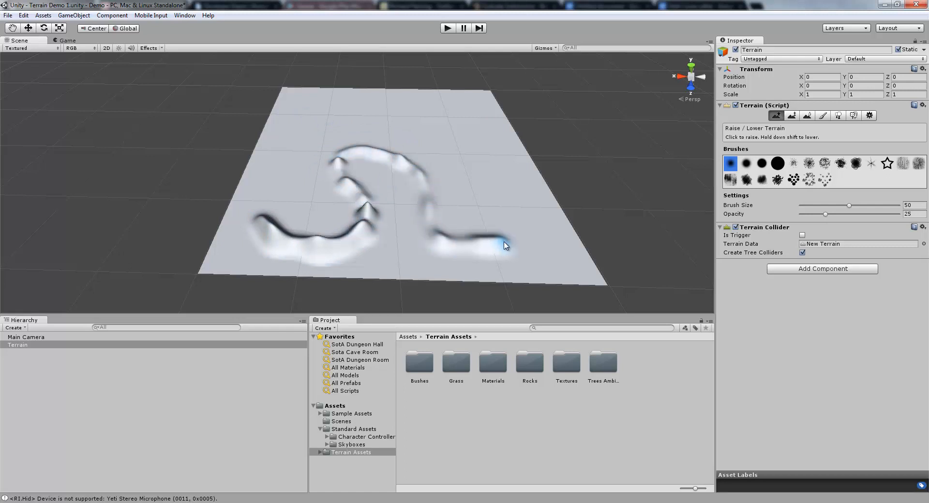
key(ctrl+z)
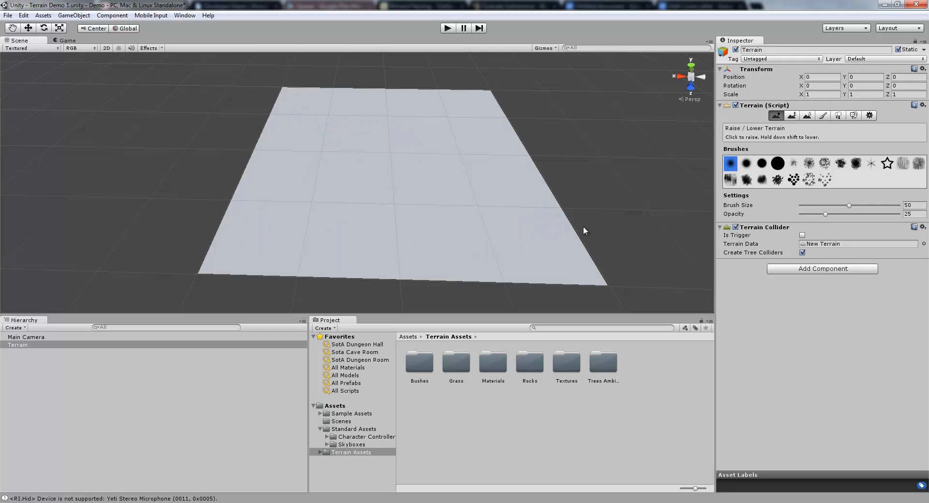
- Try raising a curved ridge across the terrain with the star-shaped brush
click(745, 163)
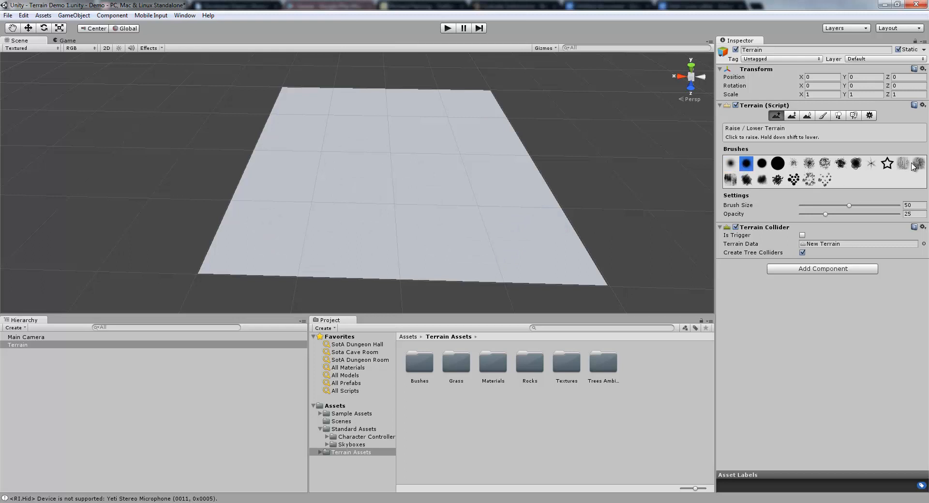
click(886, 163)
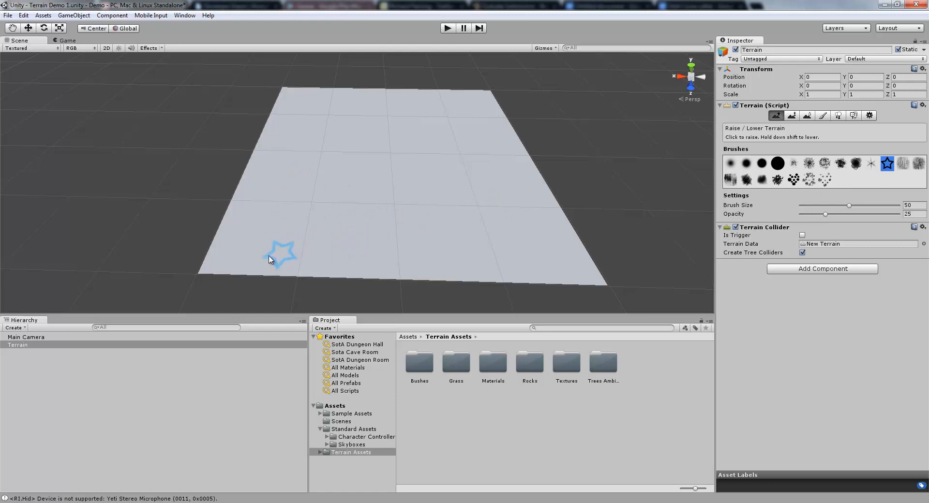
mouse_move(254, 252)
mouse_down()
mouse_move(323, 155)
mouse_move(387, 149)
mouse_move(406, 208)
mouse_move(377, 225)
mouse_move(500, 235)
mouse_up()
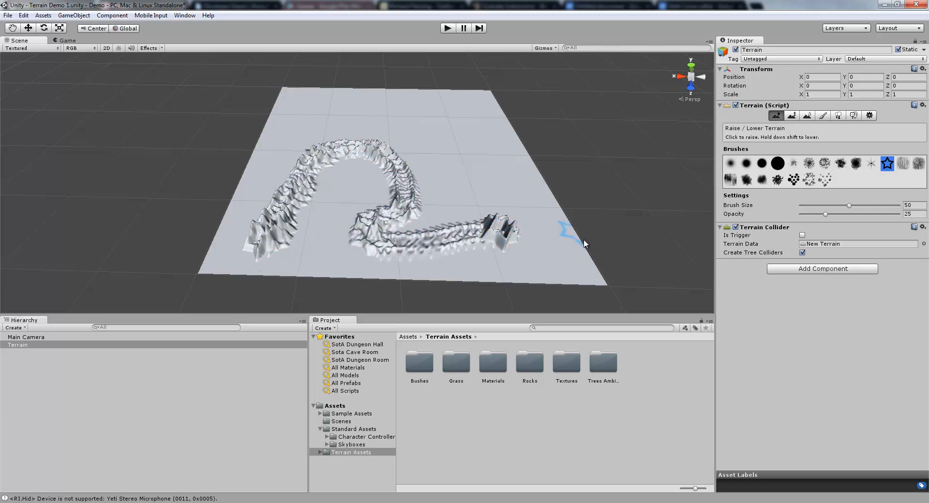
key(ctrl+z)
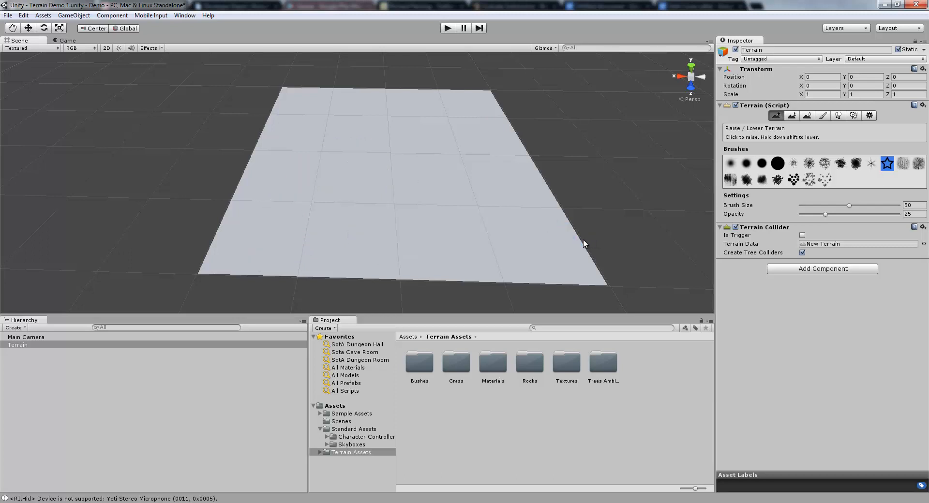
- Raise a diagonal ridge across the terrain and separate bumps beside it with the scattered-dots brush
click(793, 179)
mouse_move(314, 144)
mouse_down()
mouse_move(370, 191)
mouse_move(480, 234)
mouse_move(599, 250)
mouse_up()
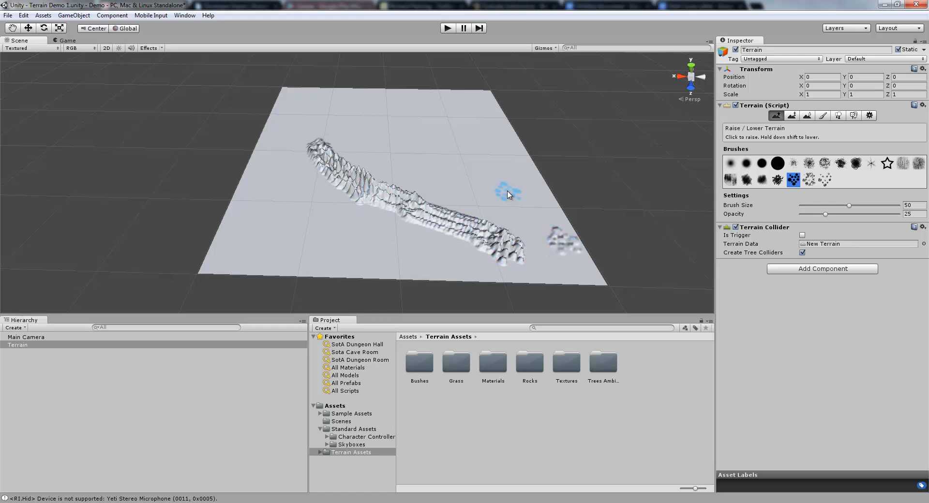
drag(507, 193, 507, 194)
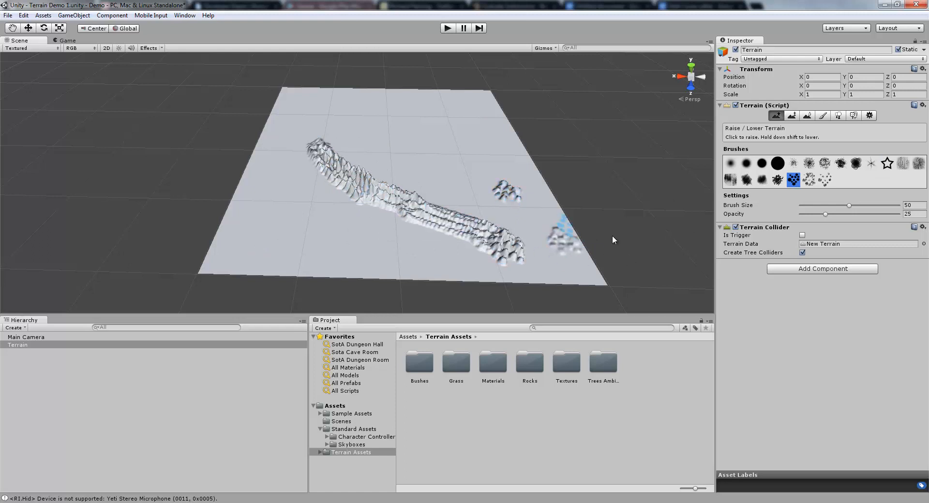
- Undo the scattered-dots ridge and the separate bumps on the terrain
key(ctrl+z)
key(ctrl+z)
key(ctrl+z)
key(ctrl+z)
key(ctrl+z)
key(ctrl+z)
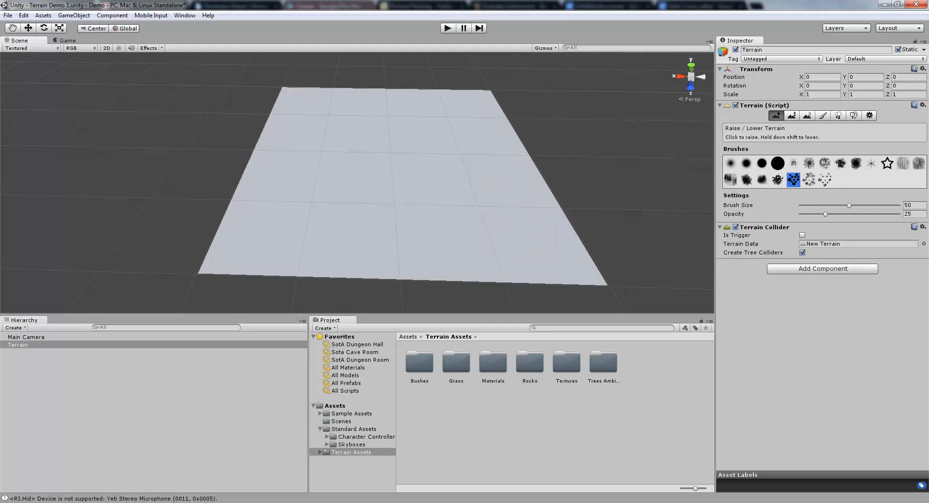
- Try raising a single star-shaped bump near the middle of the terrain with the star-shaped brush
click(887, 165)
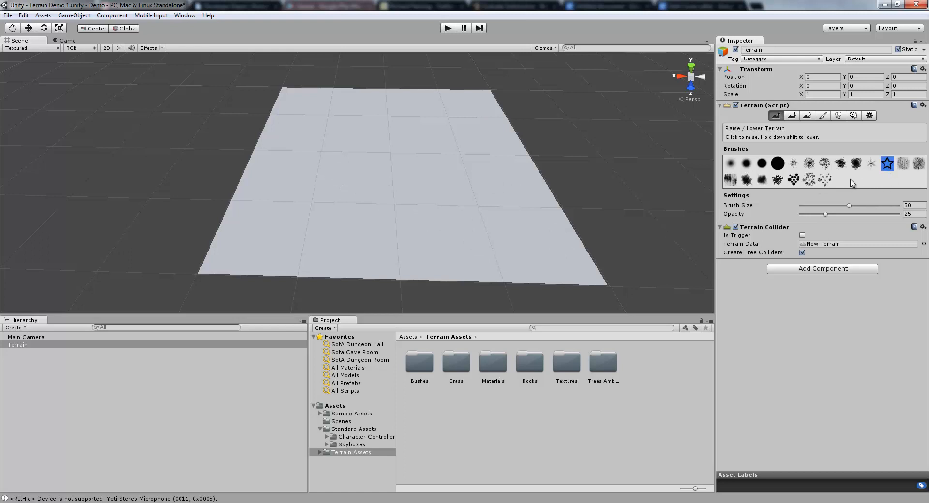
mouse_move(395, 199)
mouse_down()
mouse_move(410, 209)
mouse_move(406, 196)
mouse_up()
key(ctrl+z)
key(ctrl+z)
key(ctrl+z)
key(ctrl+z)
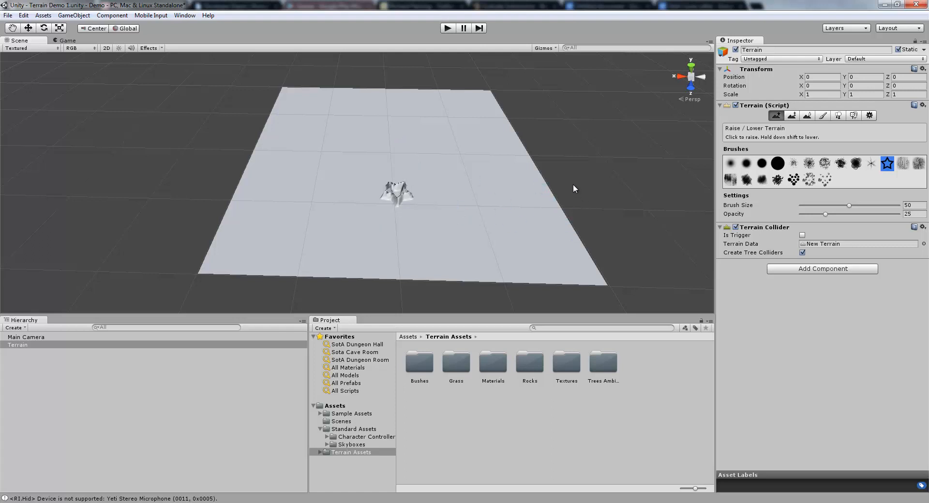
key(ctrl+z)
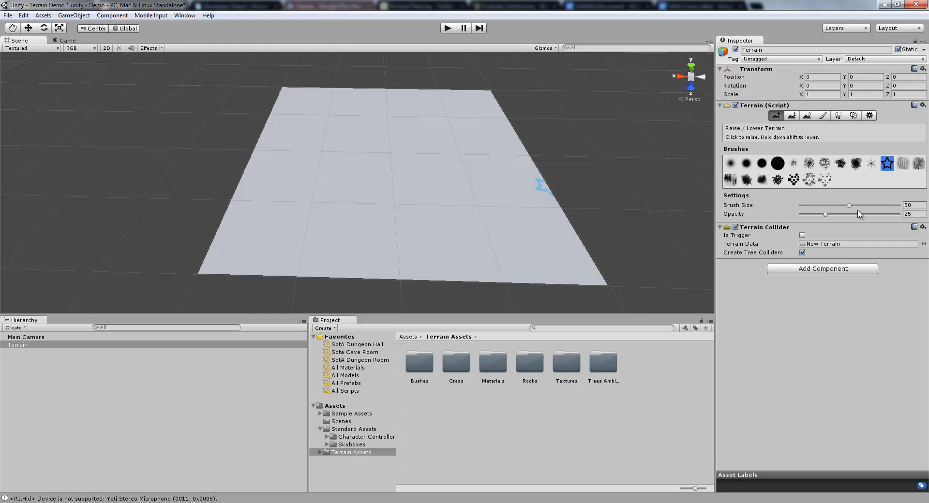
- Try raising a wide ridge with the star-shaped brush at size 100 and a thin winding line at size 1
drag(849, 208, 898, 205)
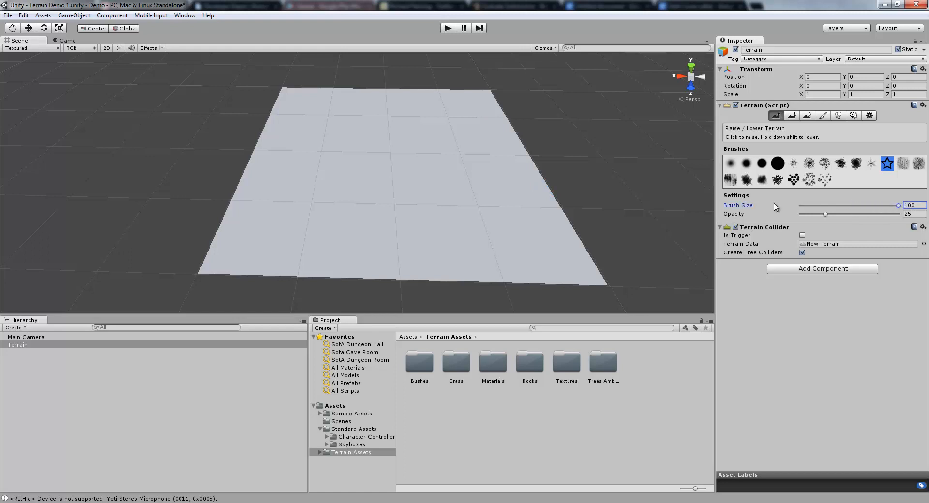
mouse_move(322, 119)
mouse_down()
mouse_move(416, 165)
mouse_move(426, 191)
mouse_move(411, 208)
mouse_up()
drag(897, 208, 799, 208)
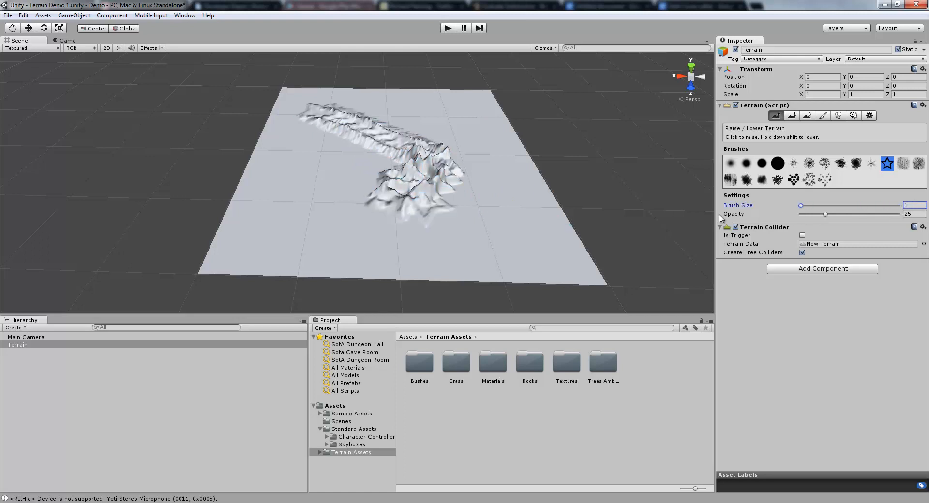
mouse_move(481, 233)
mouse_down()
mouse_move(426, 252)
mouse_move(529, 257)
mouse_move(549, 241)
mouse_up()
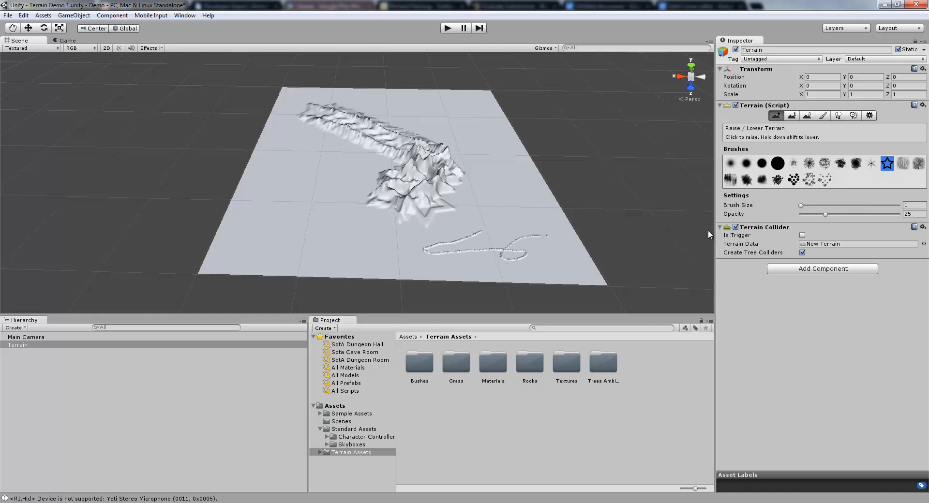
key(ctrl+z)
key(ctrl+z)
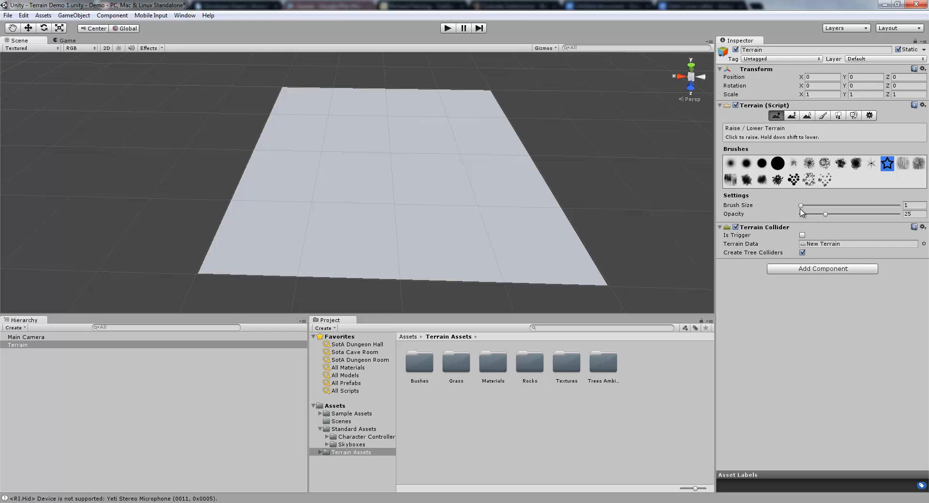
- Choose the smallest soft round brush and set the brush size to 60
drag(801, 205, 833, 205)
click(732, 164)
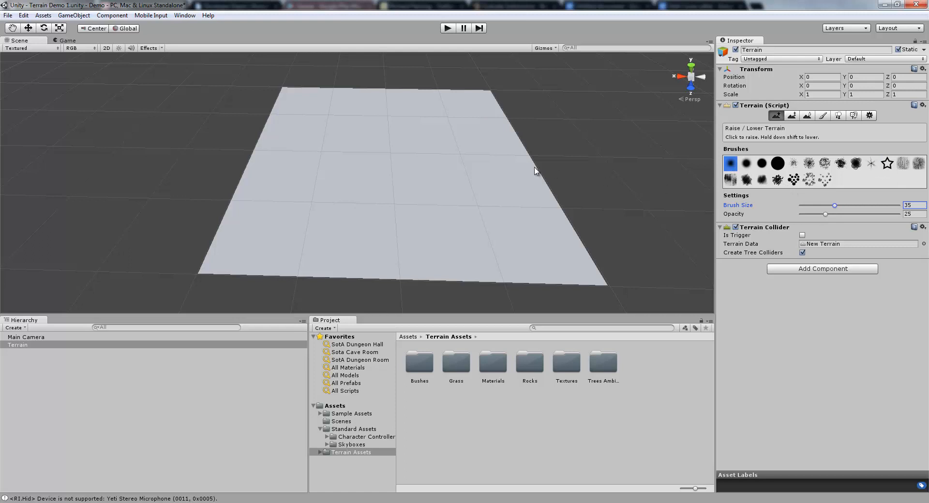
drag(833, 205, 858, 205)
- Try raising two crossing ridges, a mound and two tall peaks near the terrain's front with the soft round brush
drag(248, 190, 545, 206)
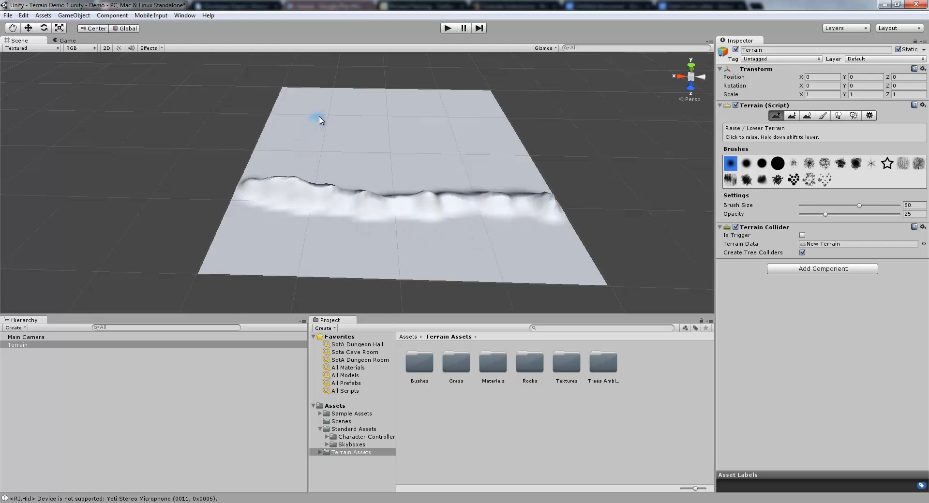
mouse_move(318, 118)
mouse_down()
mouse_move(342, 149)
mouse_move(417, 178)
mouse_move(455, 208)
mouse_move(421, 244)
mouse_up()
drag(287, 249, 328, 252)
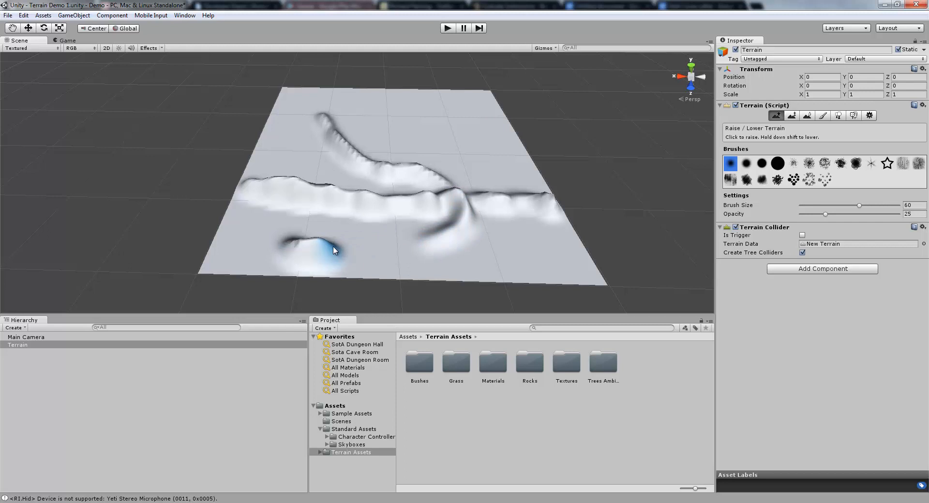
mouse_move(370, 244)
mouse_down()
mouse_move(365, 216)
mouse_move(421, 207)
mouse_move(421, 228)
mouse_move(445, 208)
mouse_up()
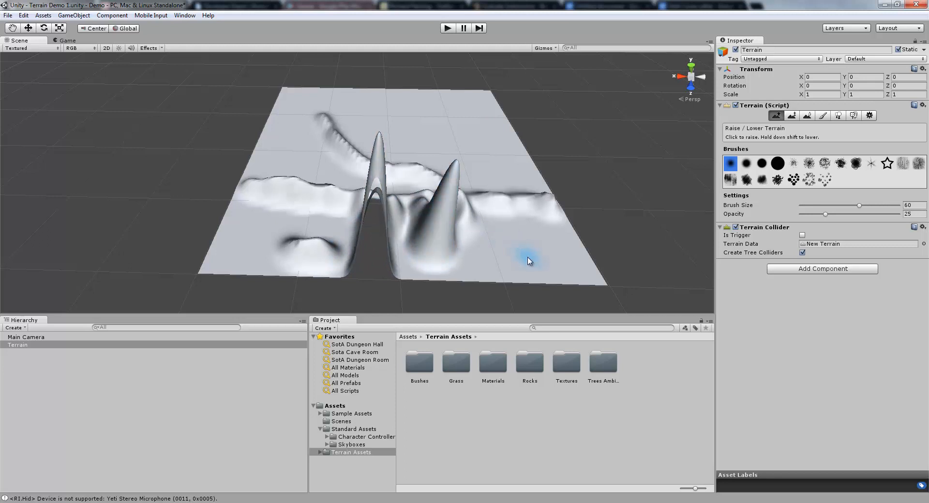
key(ctrl+z)
key(ctrl+z)
key(ctrl+z)
key(ctrl+z)
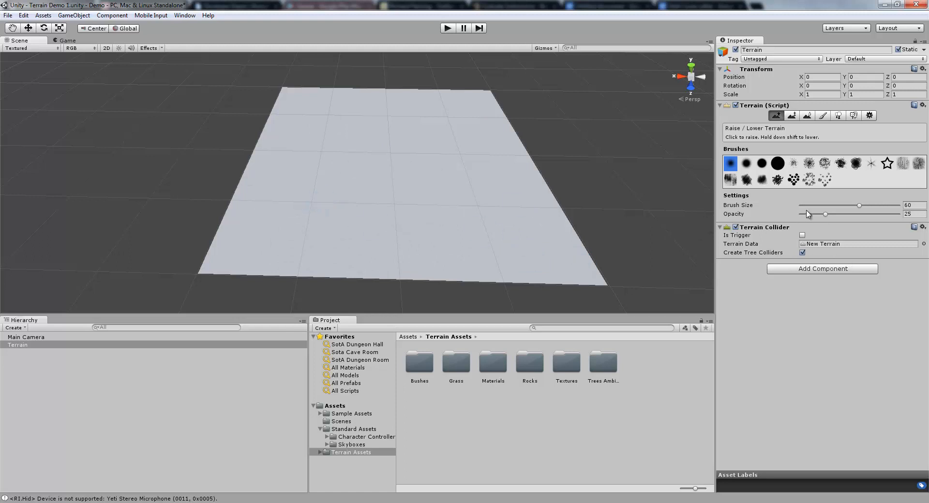
- Try painting the terrain at opacity 0, and raising looping ridges with a very tall spike at opacity 100
drag(825, 214, 773, 224)
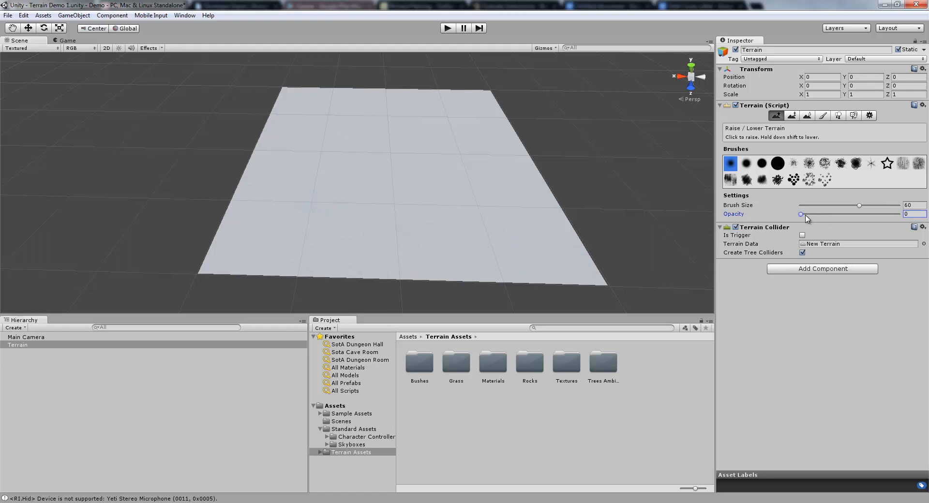
mouse_move(280, 186)
mouse_down()
mouse_move(306, 207)
mouse_move(396, 234)
mouse_move(393, 211)
mouse_move(315, 231)
mouse_move(377, 248)
mouse_move(431, 230)
mouse_move(326, 221)
mouse_move(317, 207)
mouse_move(361, 211)
mouse_up()
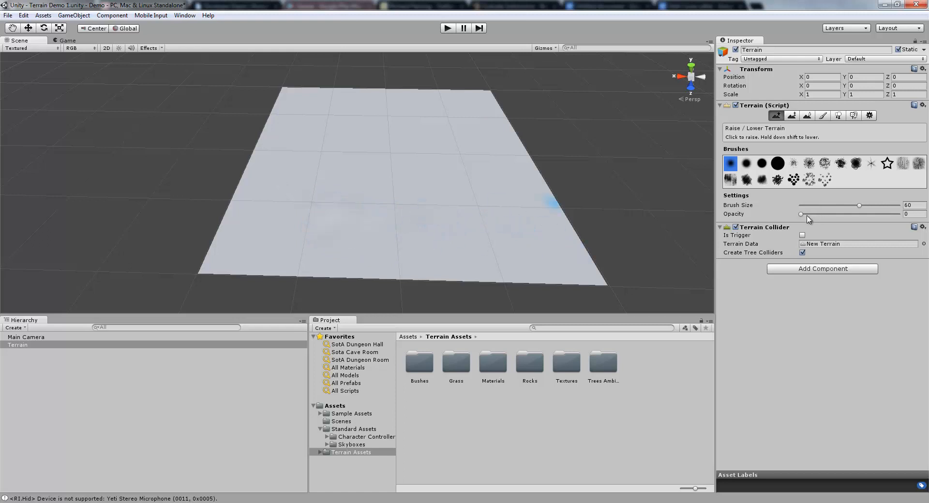
drag(806, 215, 899, 214)
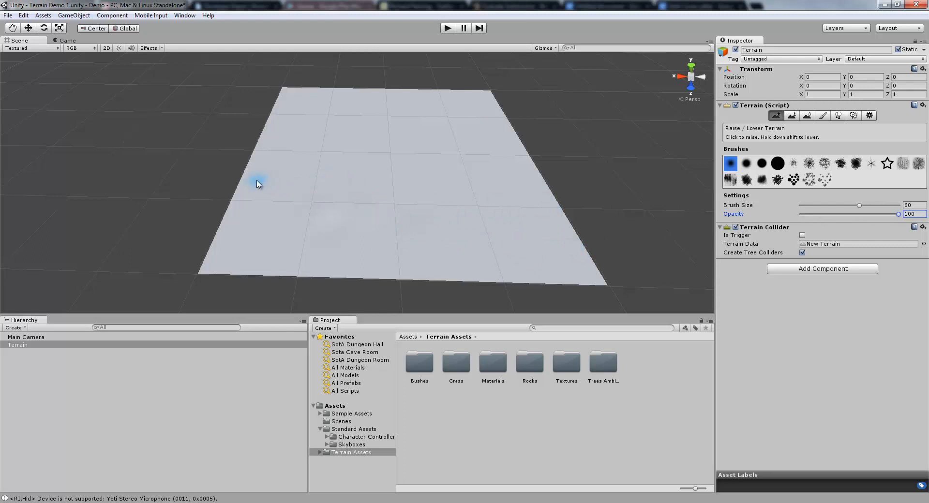
mouse_move(258, 183)
mouse_down()
mouse_move(480, 198)
mouse_move(513, 222)
mouse_move(258, 229)
mouse_move(392, 190)
mouse_move(391, 145)
mouse_up()
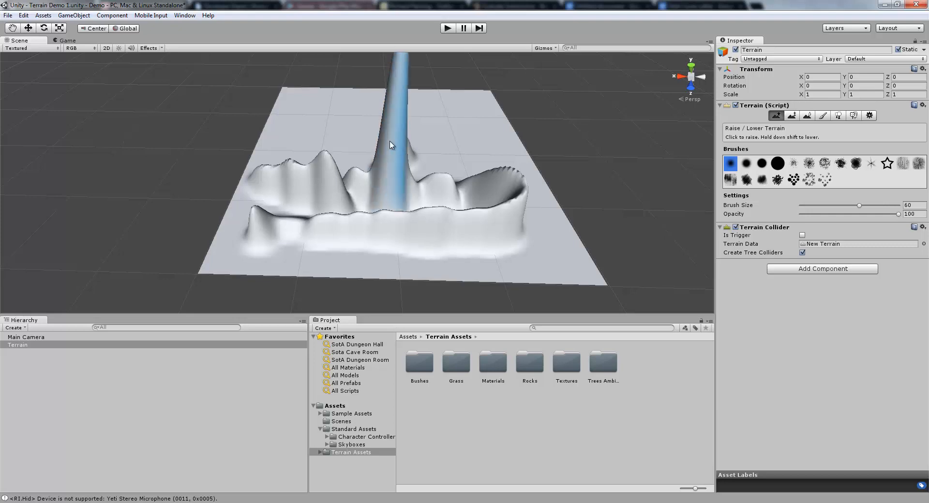
right_drag(407, 149, 399, 193)
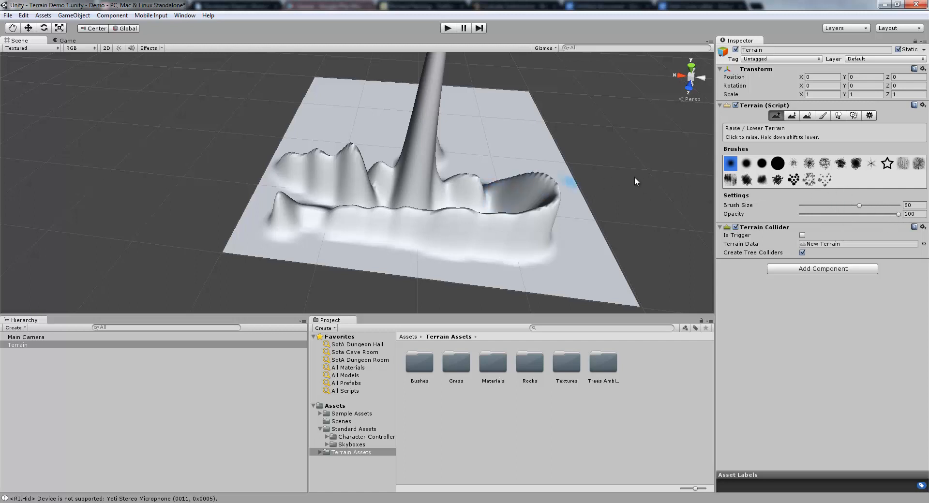
key(ctrl+z)
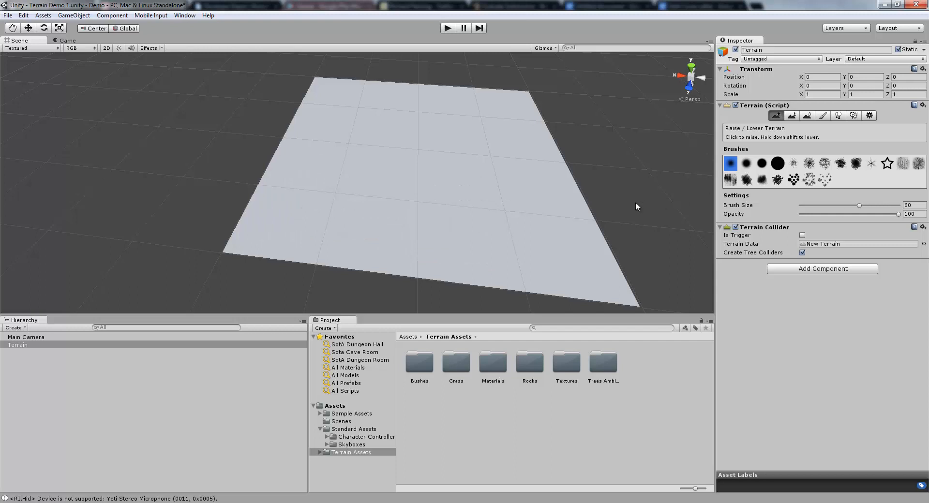
- Raise broad winding ridges across the terrain with the solid round brush at opacity 25, discarding a first stroke at opacity 100
click(776, 169)
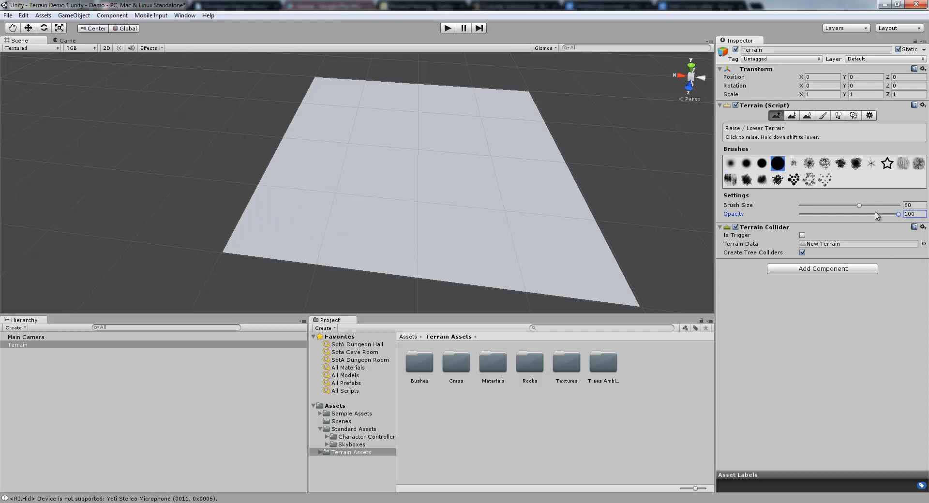
mouse_move(404, 121)
mouse_down()
mouse_move(363, 145)
mouse_move(358, 198)
mouse_up()
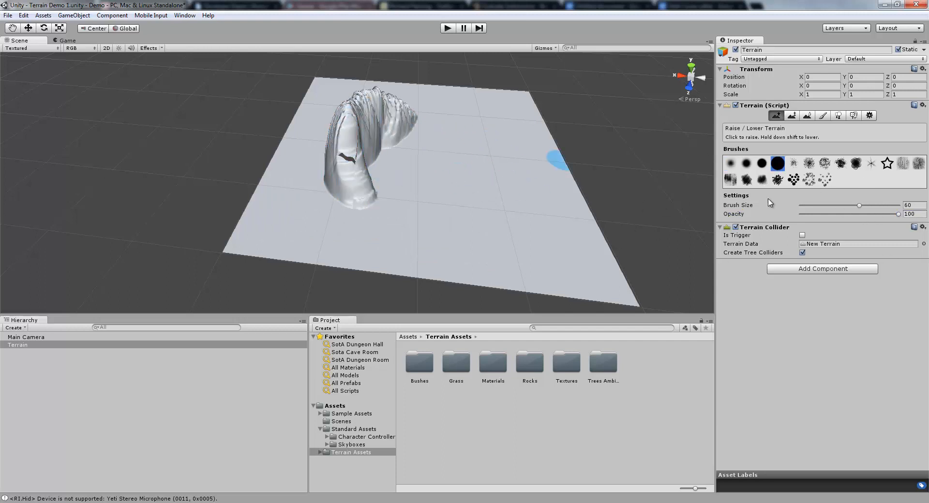
drag(899, 214, 827, 221)
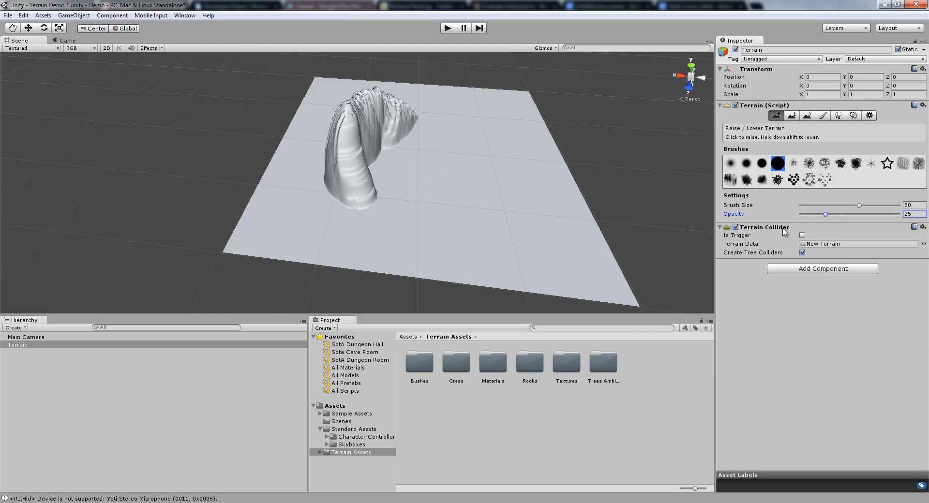
key(ctrl+z)
mouse_move(367, 124)
mouse_down()
mouse_move(384, 193)
mouse_move(381, 132)
mouse_move(415, 149)
mouse_move(327, 223)
mouse_move(366, 278)
mouse_move(352, 199)
mouse_move(446, 244)
mouse_move(442, 199)
mouse_move(512, 144)
mouse_move(497, 103)
mouse_move(445, 97)
mouse_move(503, 121)
mouse_move(483, 173)
mouse_move(489, 191)
mouse_move(529, 216)
mouse_move(537, 238)
mouse_move(514, 263)
mouse_move(527, 271)
mouse_up()
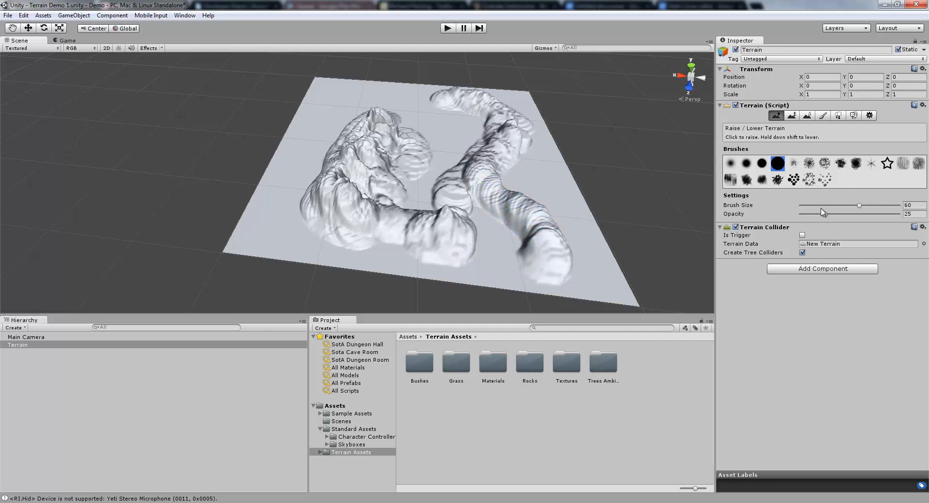
- Add small rough bumps at the foot of the long winding ridge with the first splatter brush at size 10 and opacity 7
click(792, 165)
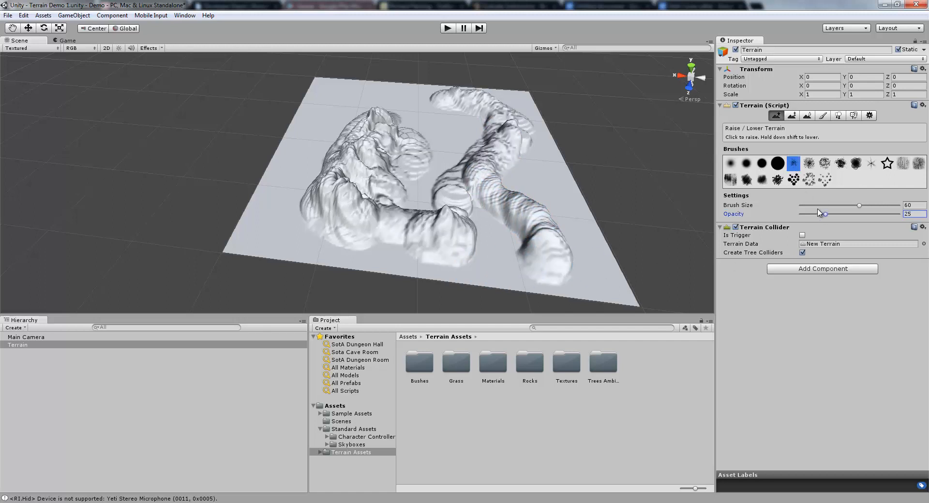
click(806, 214)
click(500, 215)
mouse_move(502, 231)
mouse_down()
mouse_move(506, 210)
mouse_move(508, 231)
mouse_up()
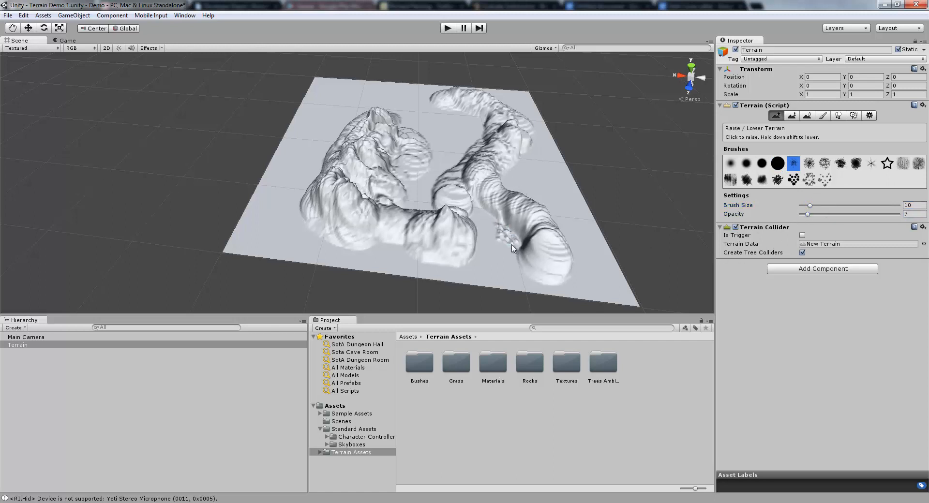
- Roughen the flat ground around the ridges with the second splatter brush at size 100 and opacity 2
click(809, 164)
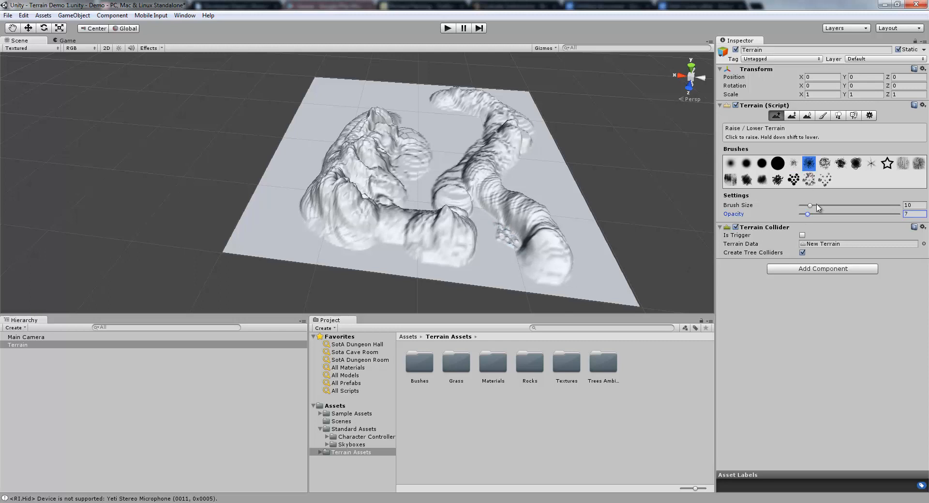
drag(810, 205, 897, 208)
mouse_move(324, 172)
mouse_down()
mouse_move(278, 231)
mouse_move(297, 227)
mouse_move(268, 233)
mouse_move(295, 247)
mouse_move(368, 251)
mouse_move(298, 127)
mouse_move(307, 129)
mouse_move(311, 205)
mouse_move(332, 77)
mouse_move(270, 166)
mouse_move(311, 266)
mouse_move(383, 265)
mouse_move(529, 294)
mouse_up()
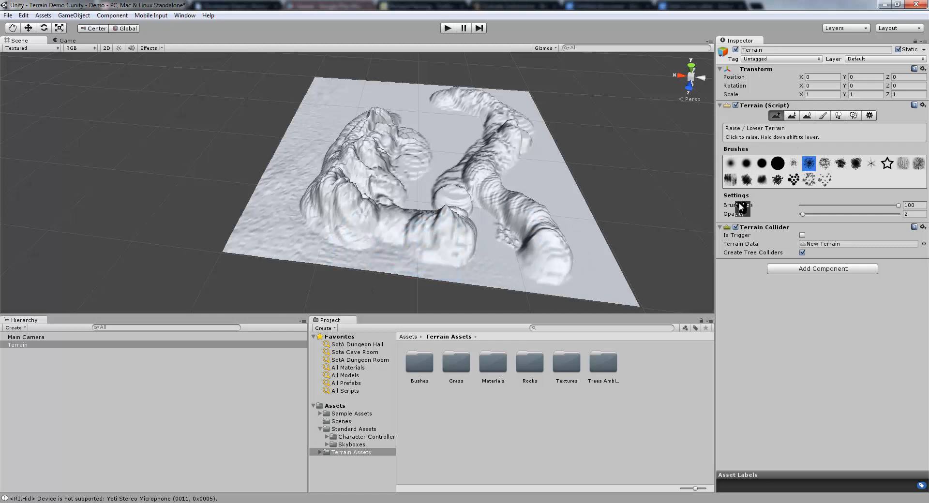
- Lower parts of the ridges to carve gaps through them, using the second soft round brush at size 44 and opacity 20
click(745, 164)
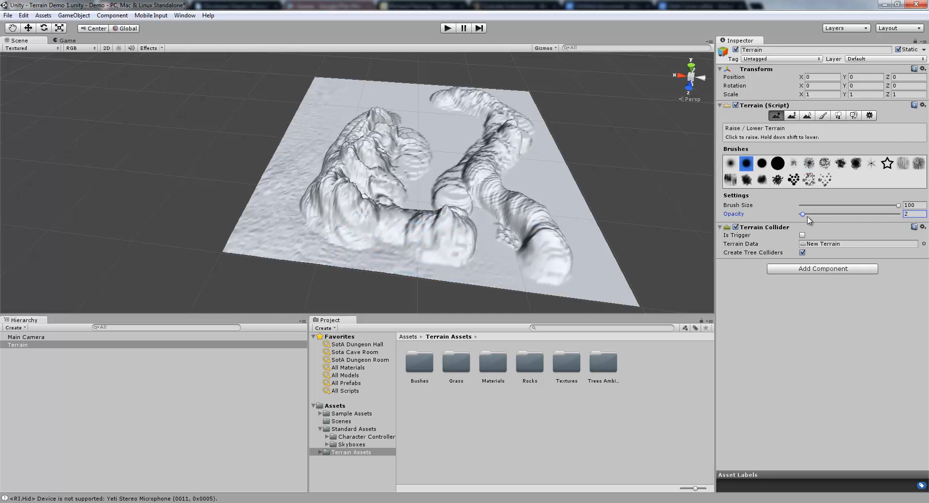
drag(895, 205, 873, 208)
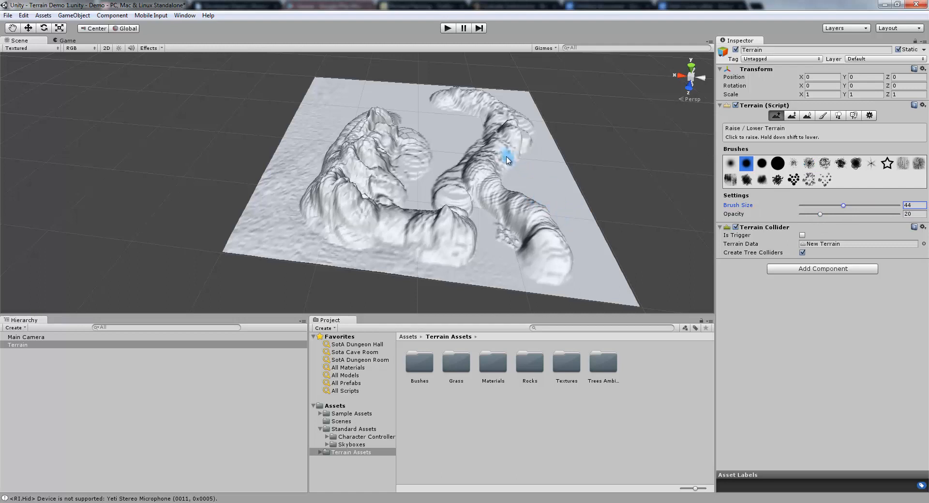
mouse_move(564, 174)
mouse_down()
mouse_move(552, 187)
mouse_move(599, 262)
mouse_move(562, 169)
mouse_up()
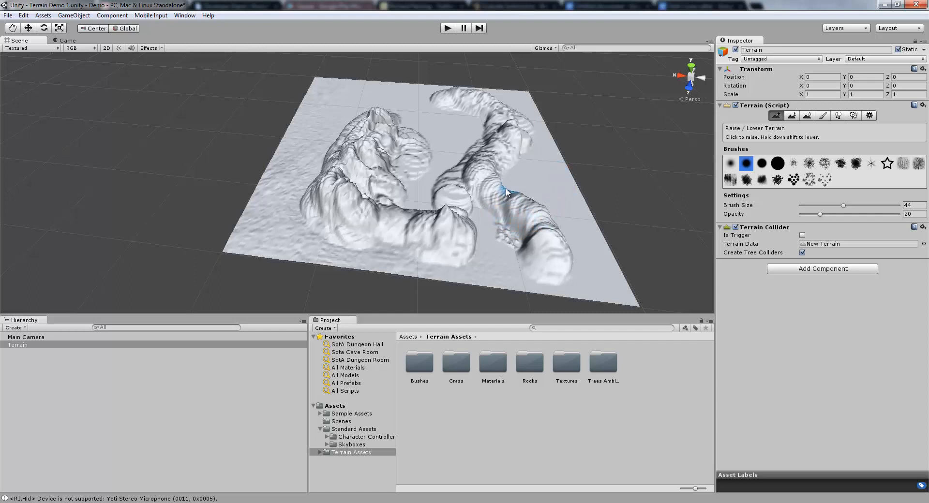
mouse_move(481, 180)
shift+mouse_down()
mouse_move(515, 262)
mouse_move(439, 238)
mouse_move(435, 211)
mouse_move(499, 156)
mouse_move(440, 195)
mouse_move(353, 200)
mouse_move(335, 214)
mouse_move(380, 242)
mouse_move(409, 220)
mouse_move(413, 238)
mouse_move(466, 220)
mouse_move(503, 249)
shift+mouse_up()
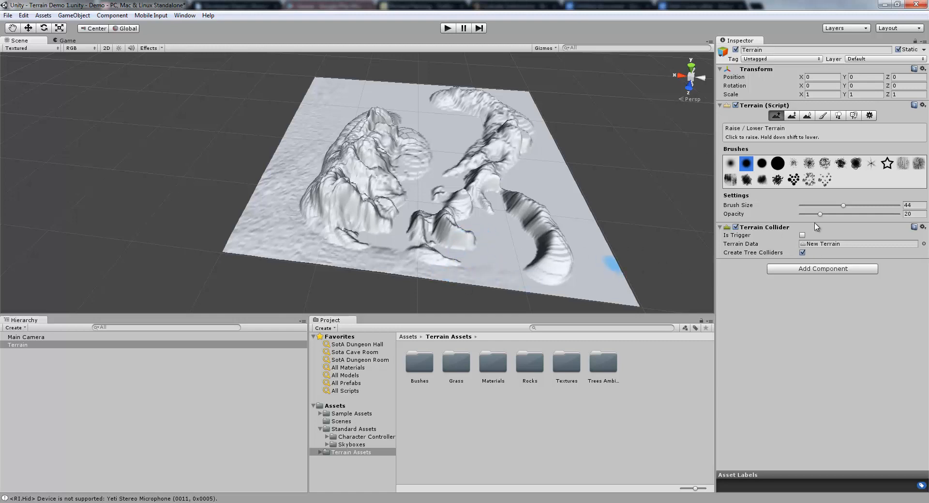
- Roughen the ridges and the surrounding ground with the scattered ring-shaped brush
click(809, 181)
mouse_move(396, 187)
mouse_down()
mouse_move(357, 160)
mouse_move(339, 213)
mouse_move(476, 234)
mouse_up()
mouse_move(555, 234)
mouse_down()
mouse_move(544, 262)
mouse_move(529, 218)
mouse_move(503, 184)
mouse_move(512, 137)
mouse_move(483, 99)
mouse_move(435, 97)
mouse_move(291, 176)
mouse_move(278, 230)
mouse_move(338, 244)
mouse_move(445, 232)
mouse_up()
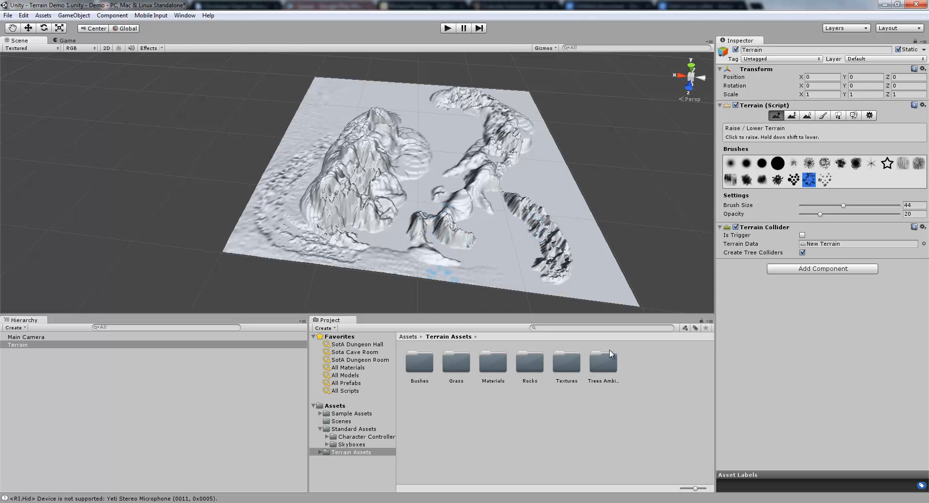
- Switch to the Paint Height tool and sample the flat ground between the ridges as the target height
click(792, 115)
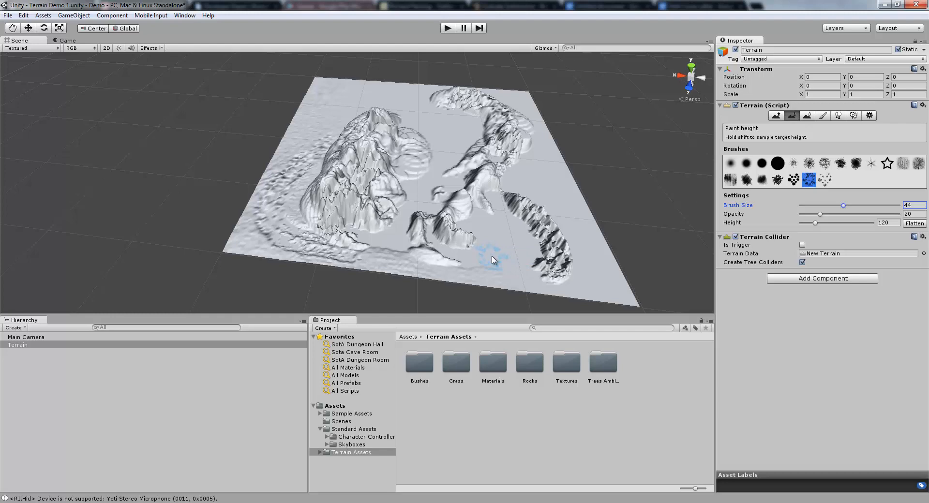
mouse_move(474, 249)
alt+mouse_down()
mouse_move(433, 187)
mouse_move(457, 195)
mouse_move(374, 212)
mouse_move(329, 175)
alt+mouse_up()
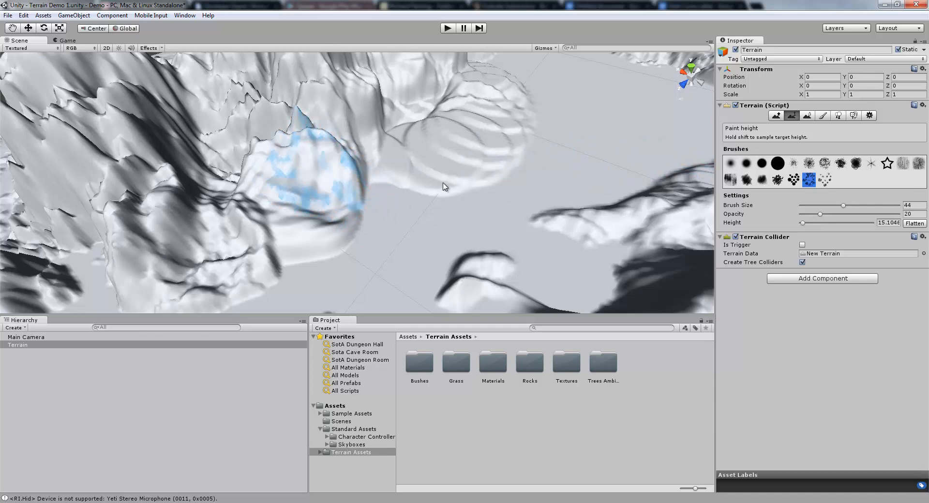
shift+click(422, 220)
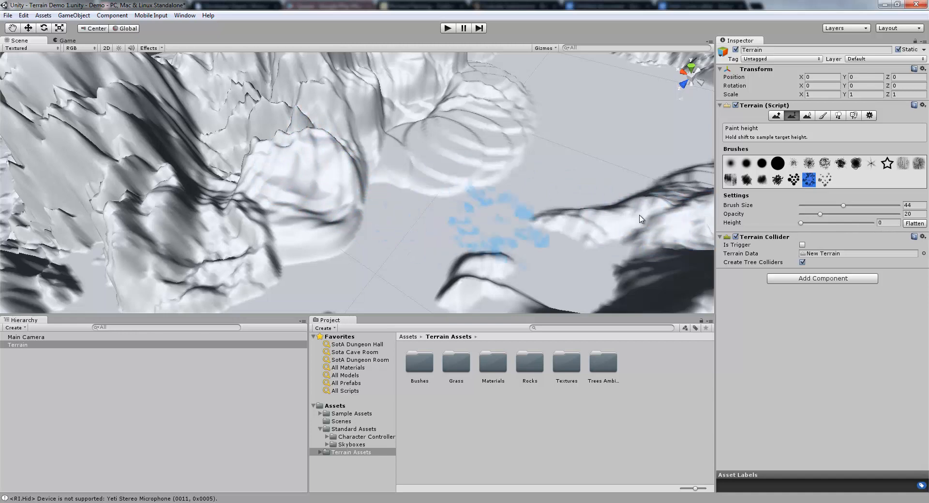
- Sample the top of the rounded ledge as the target height and flatten the slopes around it with the scattered ring-shaped brush at opacity 20
shift+click(466, 156)
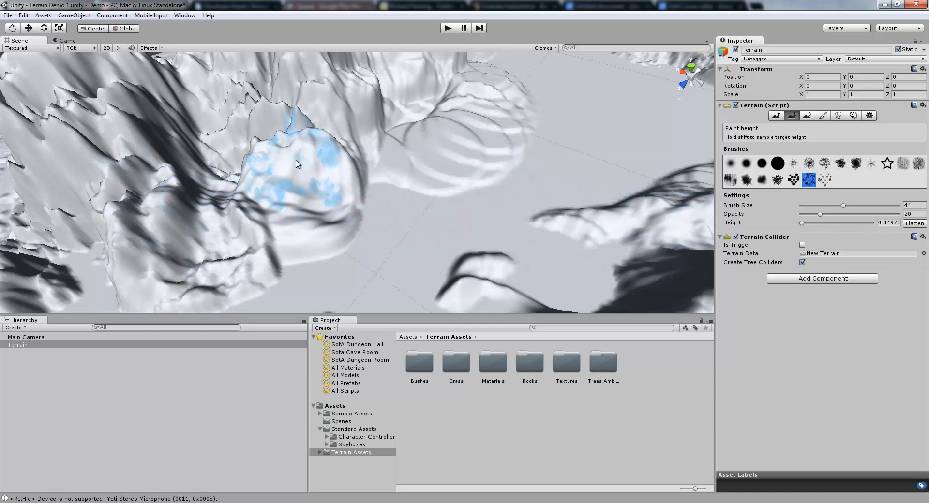
shift+click(301, 144)
mouse_move(300, 145)
mouse_down()
mouse_move(310, 174)
mouse_move(388, 206)
mouse_move(452, 165)
mouse_move(518, 263)
mouse_move(444, 287)
mouse_up()
right_drag(379, 216, 462, 244)
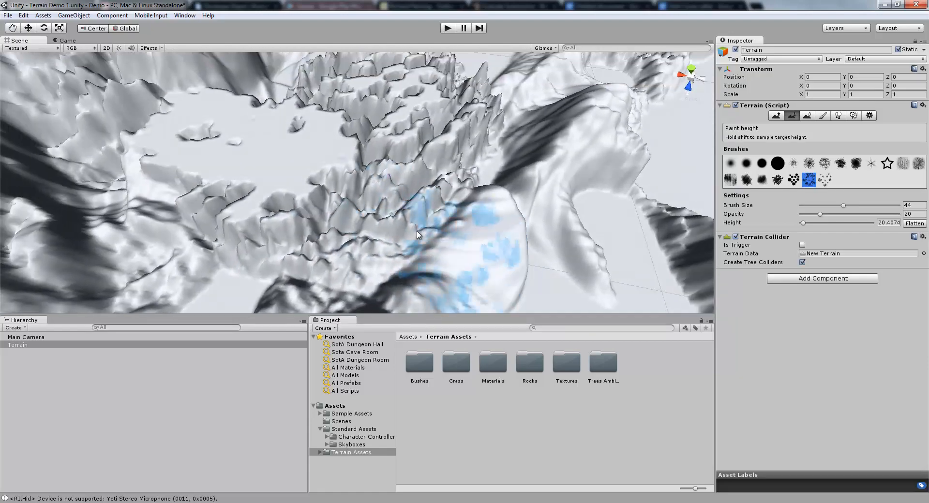
mouse_move(406, 213)
mouse_down()
mouse_move(391, 173)
mouse_move(366, 196)
mouse_up()
- Flatten the tall mountain to the sampled height of the ledge, carving a plateau inside its jagged outer rim
right_drag(344, 182, 286, 187)
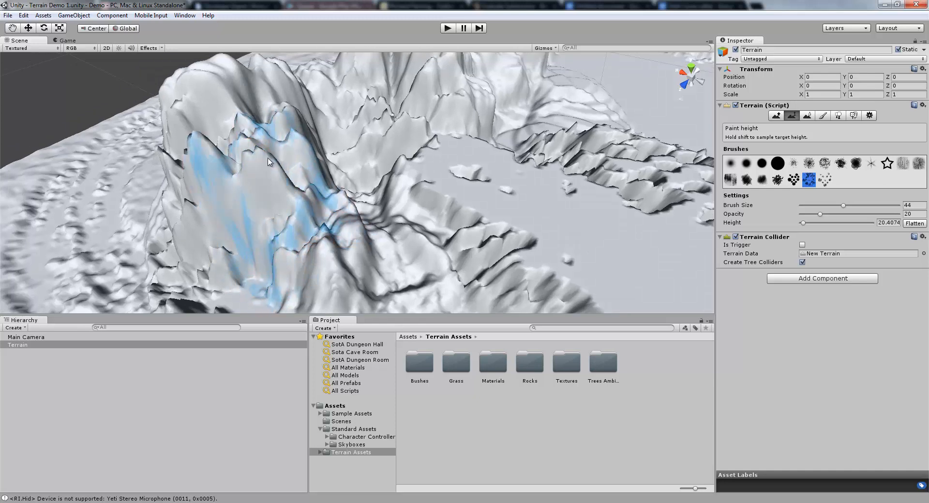
mouse_move(268, 158)
mouse_down()
mouse_move(275, 164)
mouse_move(256, 166)
mouse_move(203, 116)
mouse_move(244, 97)
mouse_move(237, 126)
mouse_move(257, 179)
mouse_move(275, 195)
mouse_move(425, 213)
mouse_up()
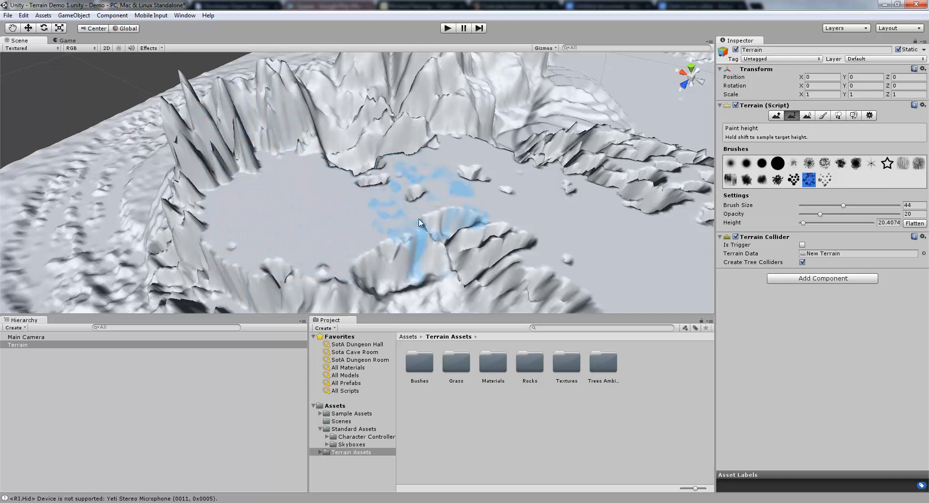
mouse_move(424, 213)
right_down()
mouse_move(559, 272)
mouse_move(460, 253)
mouse_move(310, 290)
right_up()
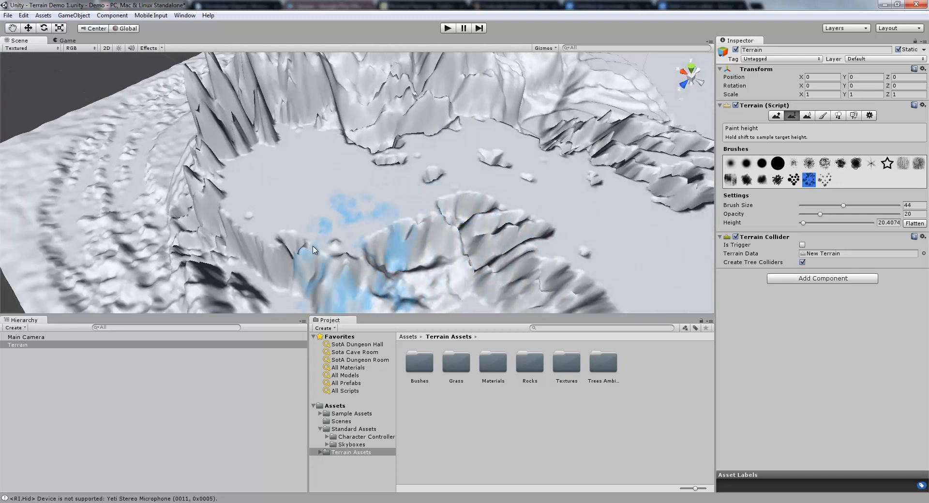
mouse_move(109, 192)
mouse_down()
mouse_move(232, 114)
mouse_move(232, 228)
mouse_move(301, 247)
mouse_up()
- Switch to the first soft round brush and set its size to 7
mouse_move(302, 248)
right_down()
mouse_move(465, 239)
mouse_move(532, 247)
mouse_move(369, 154)
mouse_move(435, 160)
right_up()
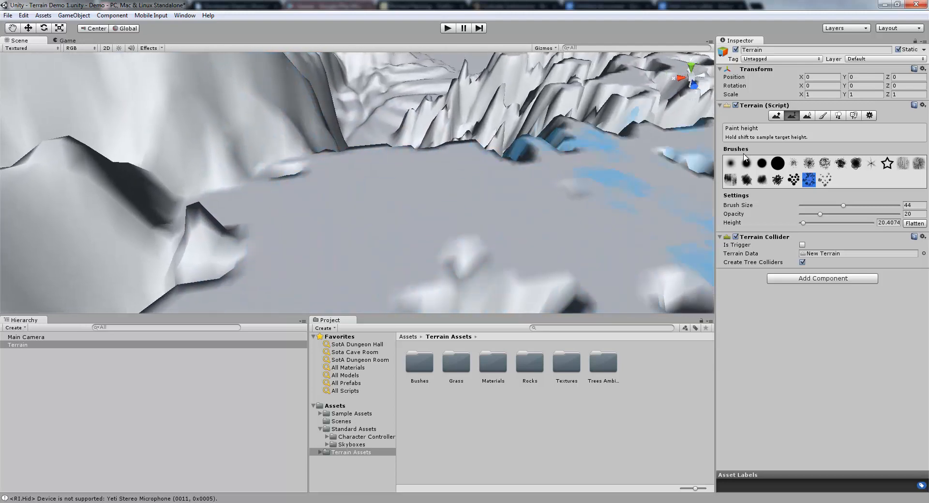
click(730, 164)
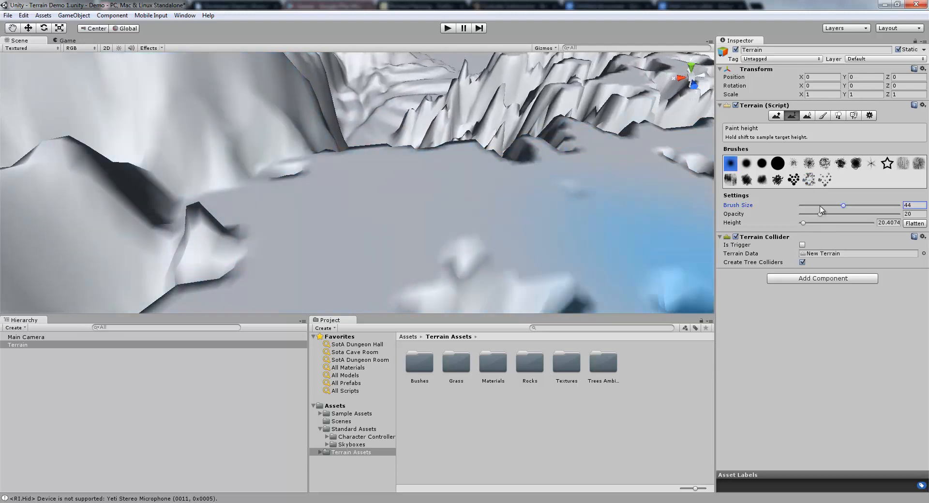
mouse_move(357, 262)
right_down()
mouse_move(348, 182)
mouse_move(369, 214)
mouse_move(442, 218)
mouse_move(413, 223)
mouse_move(420, 228)
mouse_move(146, 127)
right_up()
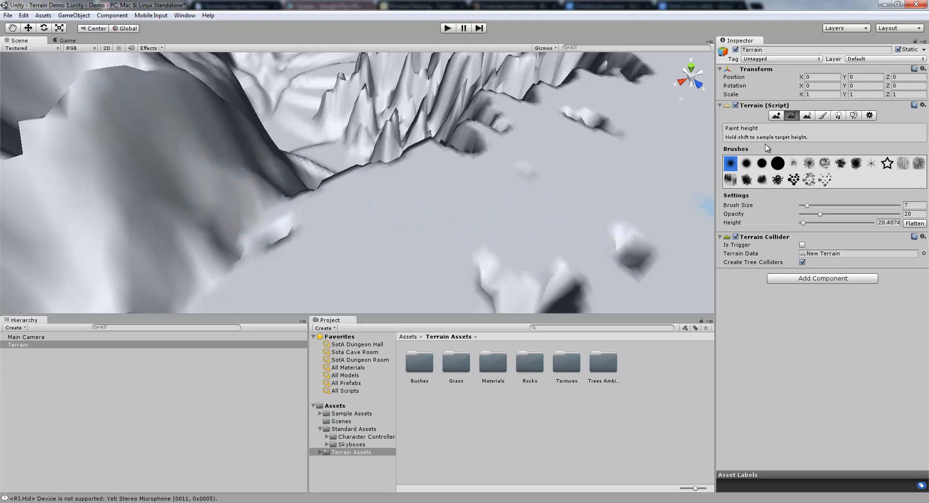
- Try to build a ramp at the foot of the mountain slope with the Raise / Lower Terrain tool
click(776, 115)
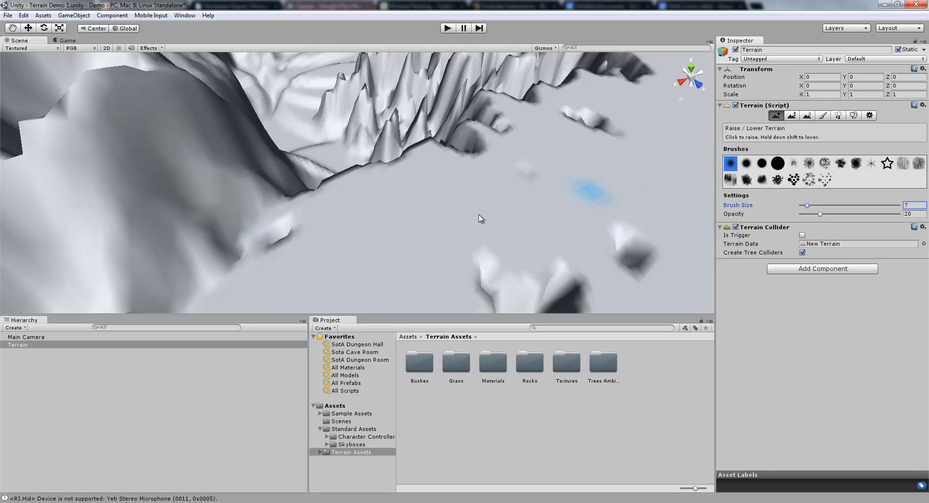
click(330, 227)
mouse_move(329, 226)
mouse_down()
mouse_move(281, 227)
mouse_move(315, 248)
mouse_move(310, 220)
mouse_up()
click(344, 227)
click(417, 246)
- Undo all the raised spikes at the foot of the mountain slope
key(ctrl+z)
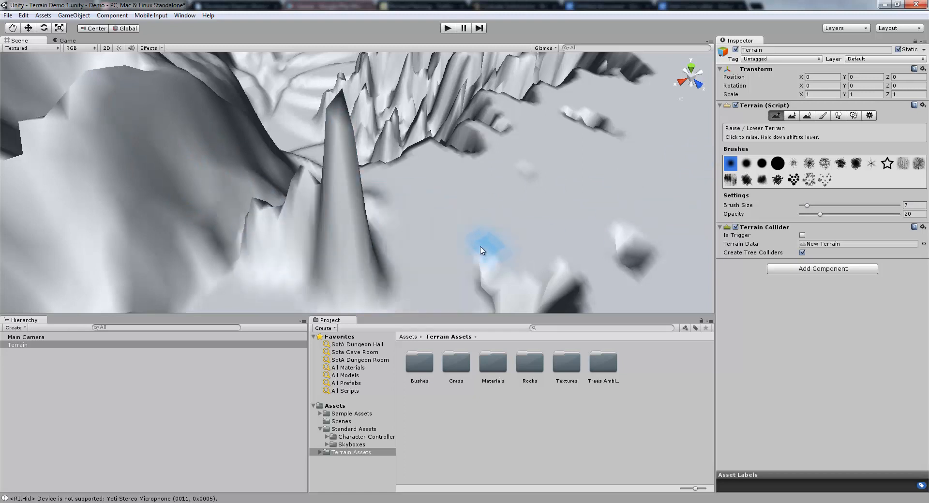
key(ctrl+z)
key(ctrl+y)
key(ctrl+z)
key(ctrl+z)
key(ctrl+z)
key(ctrl+z)
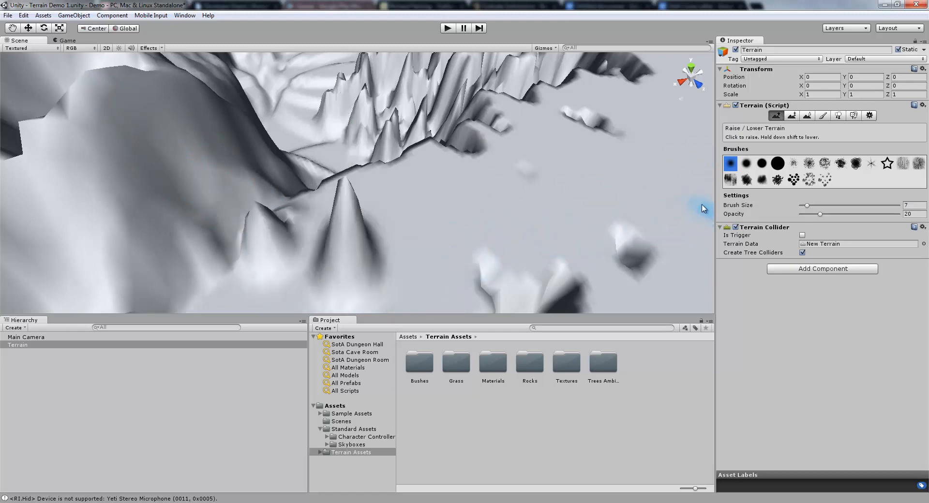
key(ctrl+z)
key(ctrl+z)
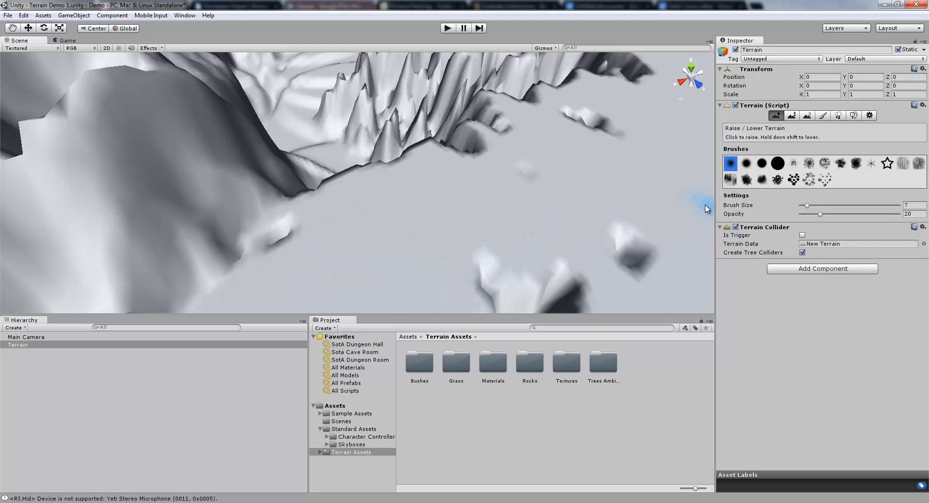
- Switch to Paint Height at opacity 5, sample the upper mountain slope and paint that height down its side
click(791, 116)
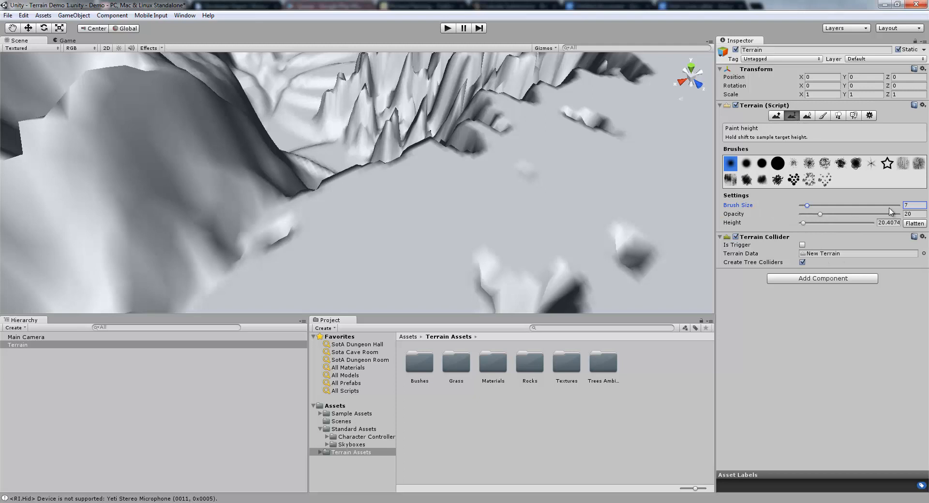
click(905, 214)
shift+click(174, 112)
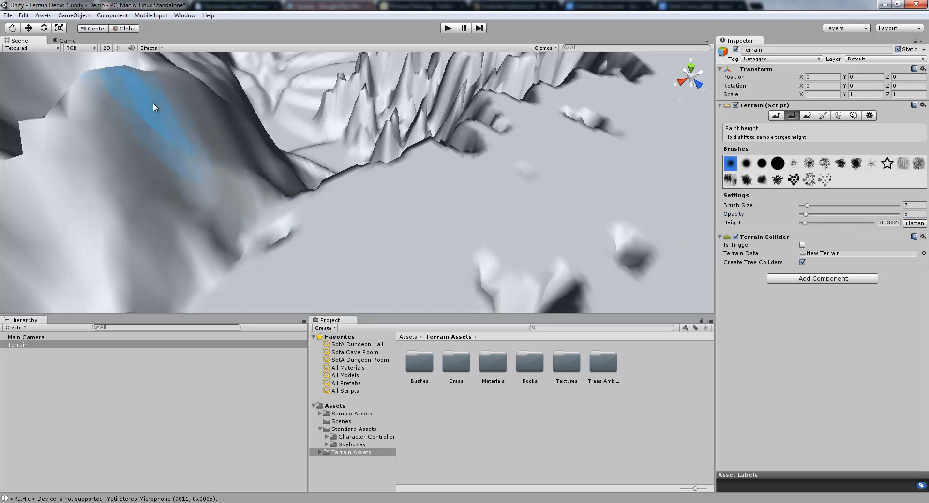
shift+click(153, 103)
mouse_move(156, 106)
mouse_down()
mouse_move(202, 151)
mouse_move(186, 160)
mouse_move(207, 178)
mouse_up()
- Extend a ramp down from the mountain slope onto the plateau, sampling a new target height along it before each stroke
shift+click(191, 126)
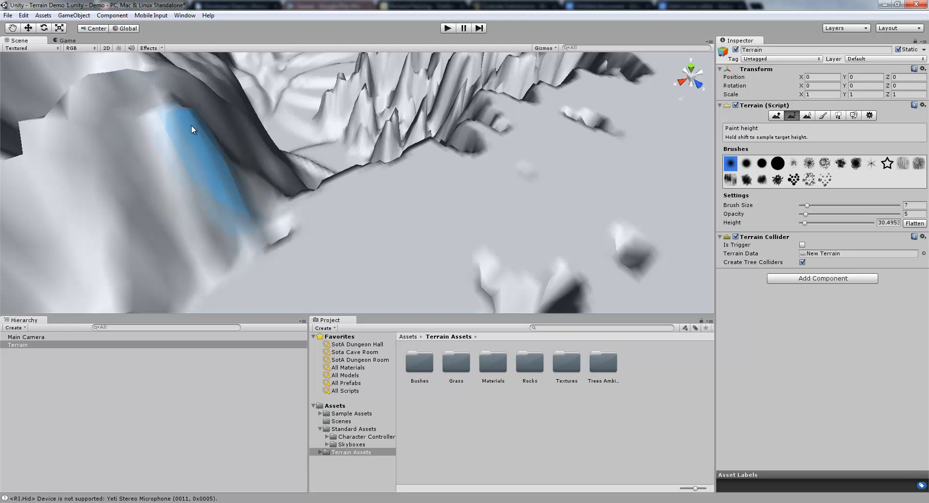
mouse_move(192, 126)
mouse_down()
mouse_move(252, 186)
mouse_move(277, 246)
mouse_move(313, 283)
mouse_up()
shift+click(211, 157)
shift+click(251, 199)
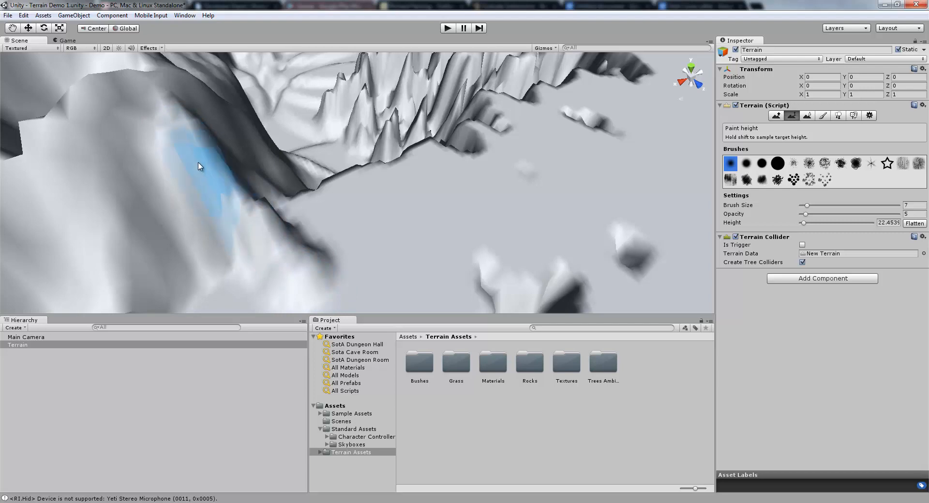
shift+click(237, 232)
drag(237, 232, 265, 276)
- Continue the descending ramp along the plateau edge, resampling the target height near its lower end
mouse_move(329, 232)
right_down()
mouse_move(297, 215)
mouse_move(159, 209)
mouse_move(243, 232)
mouse_move(196, 237)
mouse_move(141, 201)
mouse_move(297, 166)
right_up()
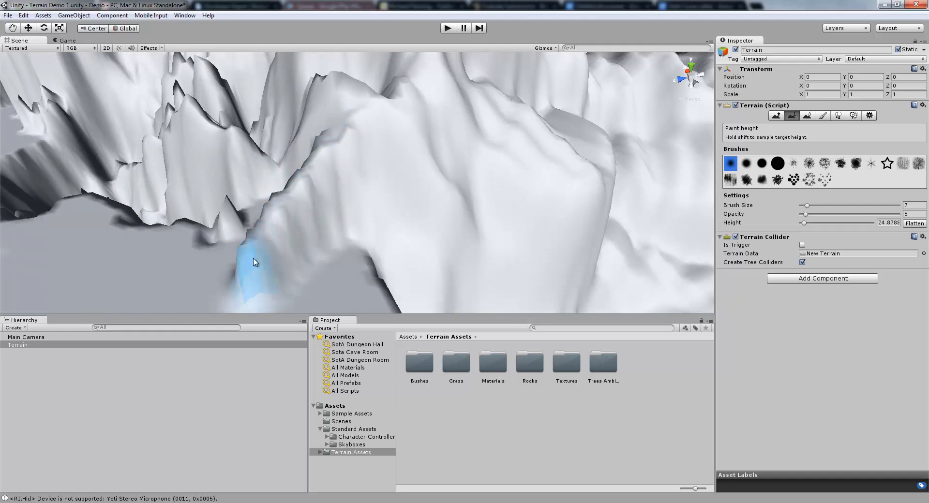
shift+click(238, 279)
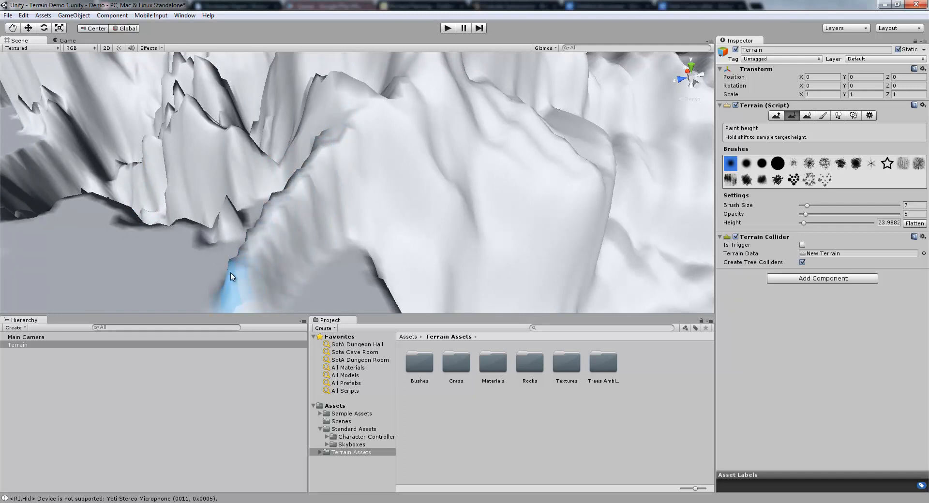
mouse_move(220, 285)
right_down()
mouse_move(202, 286)
mouse_move(196, 305)
mouse_move(234, 265)
right_up()
shift+click(233, 268)
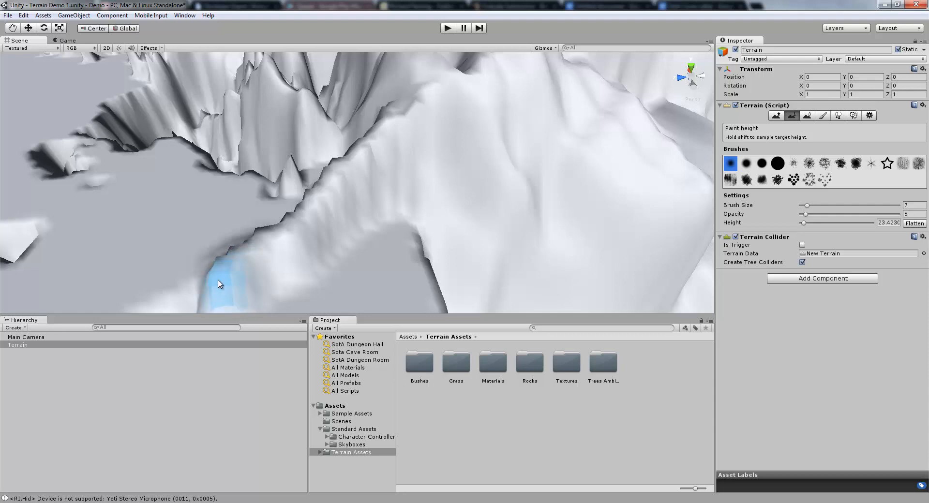
- Sample the ramp's lower end and paint its final stretch curving down onto the flat ground
right_drag(217, 284, 469, 249)
shift+click(475, 230)
drag(466, 251, 429, 290)
mouse_move(429, 290)
right_down()
mouse_move(425, 305)
mouse_move(514, 302)
mouse_move(500, 262)
right_up()
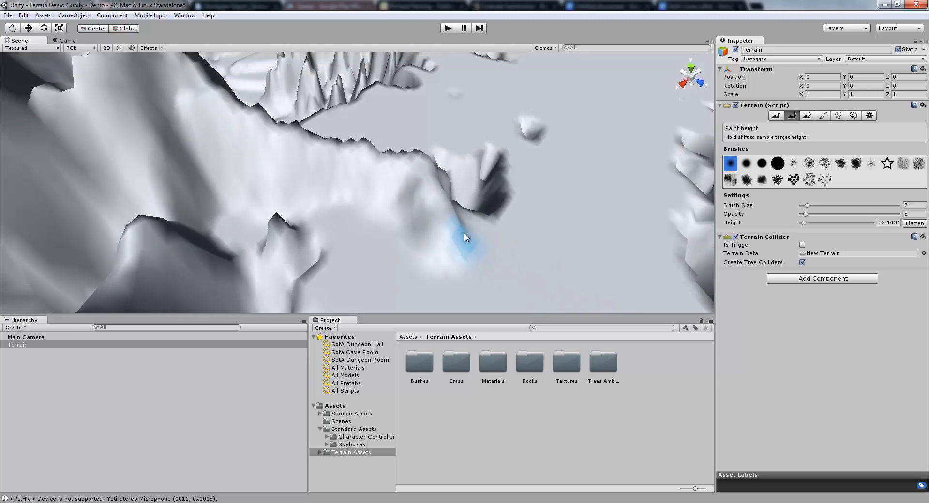
mouse_move(495, 243)
mouse_down()
mouse_move(523, 246)
mouse_move(542, 269)
mouse_move(402, 253)
mouse_up()
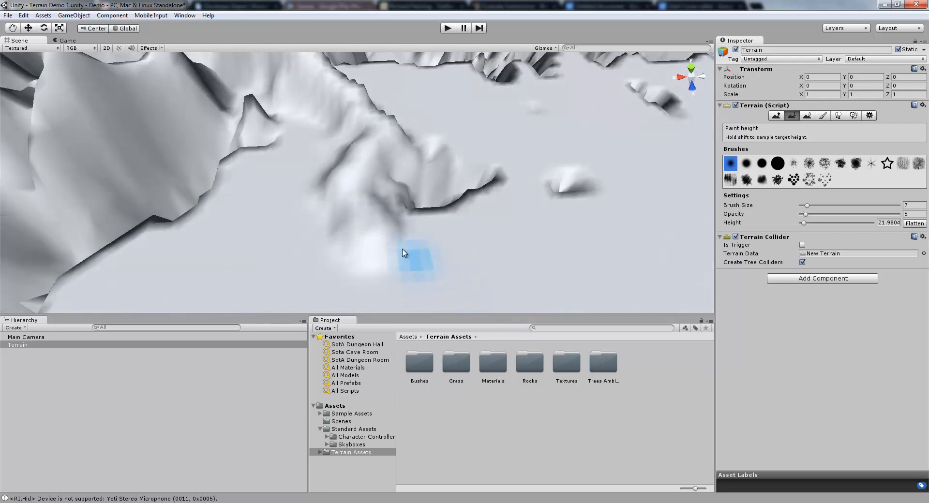
- Smooth the ramp from the mountain slope to its lower end with Smooth Height, using the hard round brush at size 7 and opacity 5
mouse_move(466, 275)
alt+mouse_down()
mouse_move(649, 275)
mouse_move(640, 220)
mouse_move(582, 245)
mouse_move(333, 222)
mouse_move(373, 212)
mouse_move(405, 243)
mouse_move(494, 251)
mouse_move(507, 225)
mouse_move(518, 263)
mouse_move(497, 269)
mouse_move(397, 198)
alt+mouse_up()
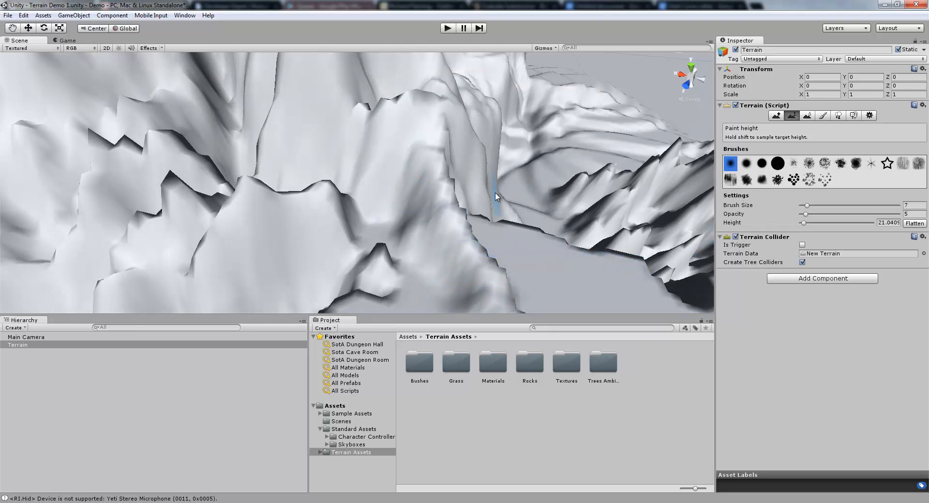
click(807, 116)
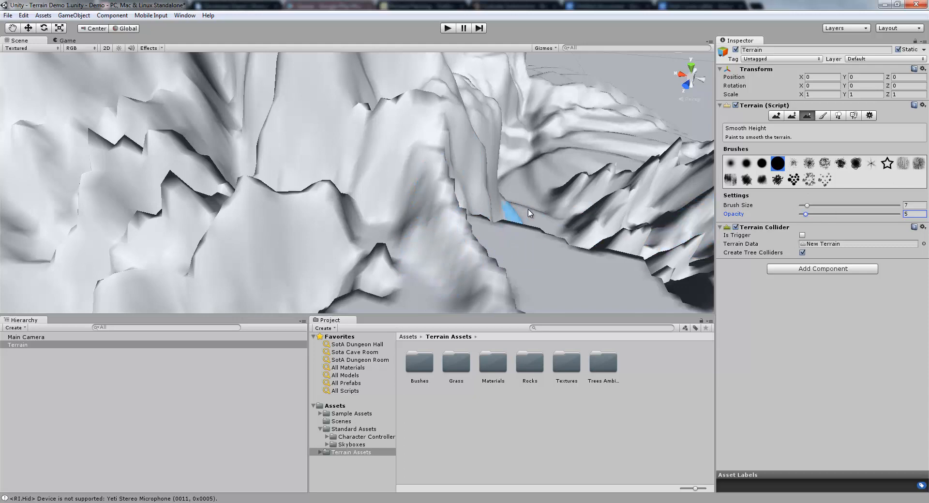
mouse_move(527, 208)
alt+mouse_down()
mouse_move(535, 245)
mouse_move(376, 278)
mouse_move(425, 186)
alt+mouse_up()
mouse_move(340, 292)
alt+mouse_down()
mouse_move(430, 242)
mouse_move(357, 193)
alt+mouse_up()
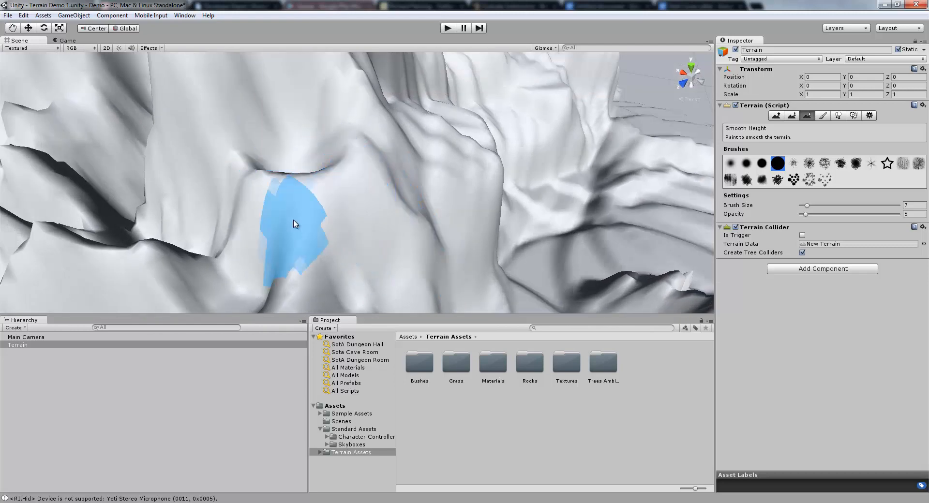
mouse_move(297, 224)
alt+mouse_down()
mouse_move(222, 307)
mouse_move(382, 305)
mouse_move(379, 201)
alt+mouse_up()
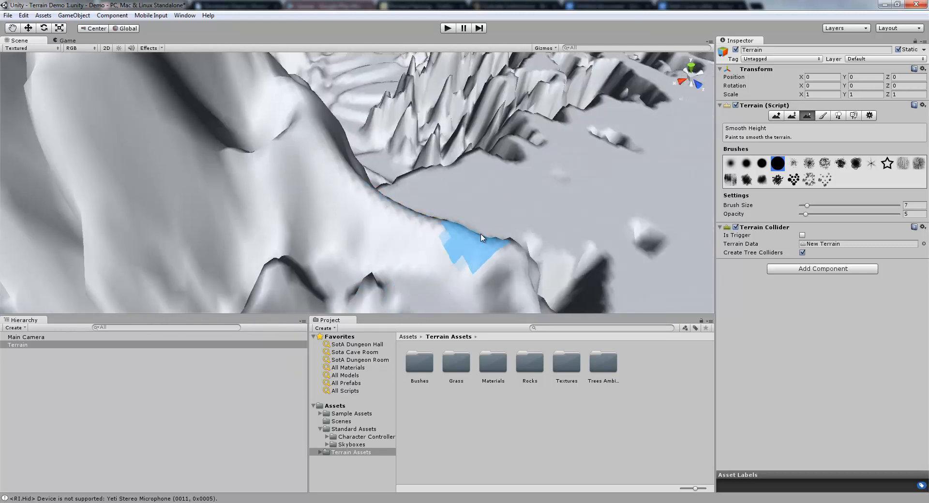
mouse_move(507, 288)
alt+mouse_down()
mouse_move(549, 304)
mouse_move(415, 190)
alt+mouse_up()
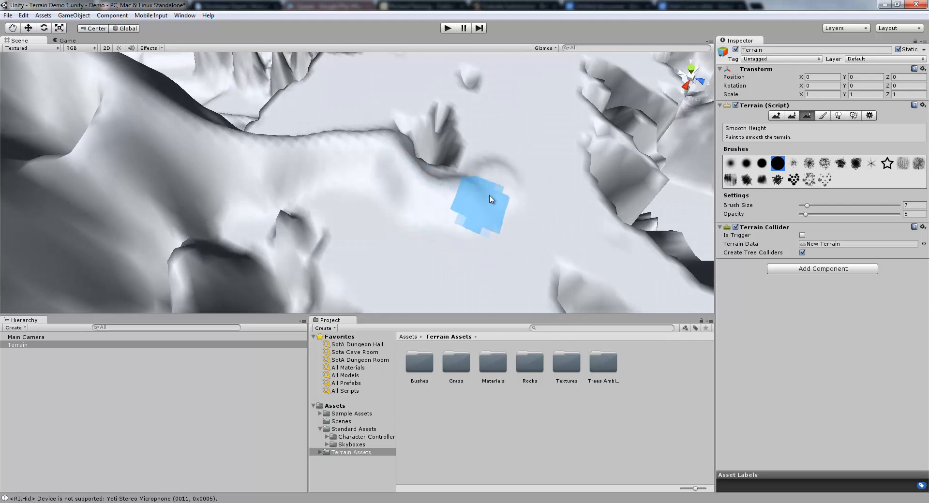
mouse_move(297, 151)
alt+mouse_down()
mouse_move(151, 162)
mouse_move(34, 94)
mouse_move(152, 82)
mouse_move(161, 68)
mouse_move(253, 79)
mouse_move(247, 71)
alt+mouse_up()
- Switch back to Paint Height and set the hard round brush's size to 49
key(shift+w)
alt+scroll(246, 71, up, 10)
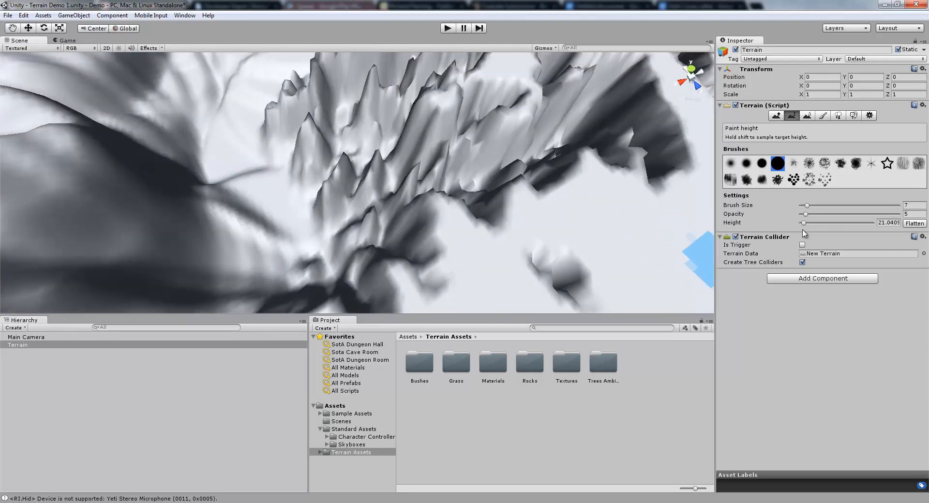
drag(851, 209, 850, 208)
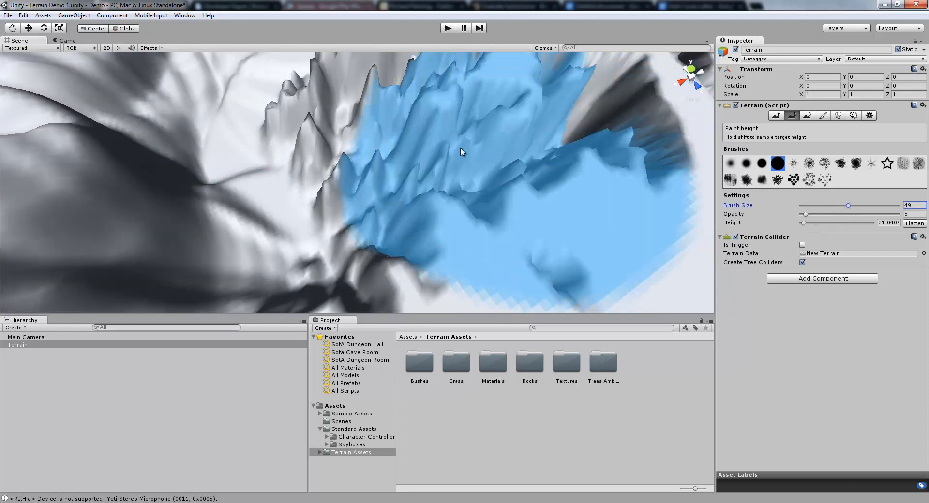
scroll(429, 155, down, 6)
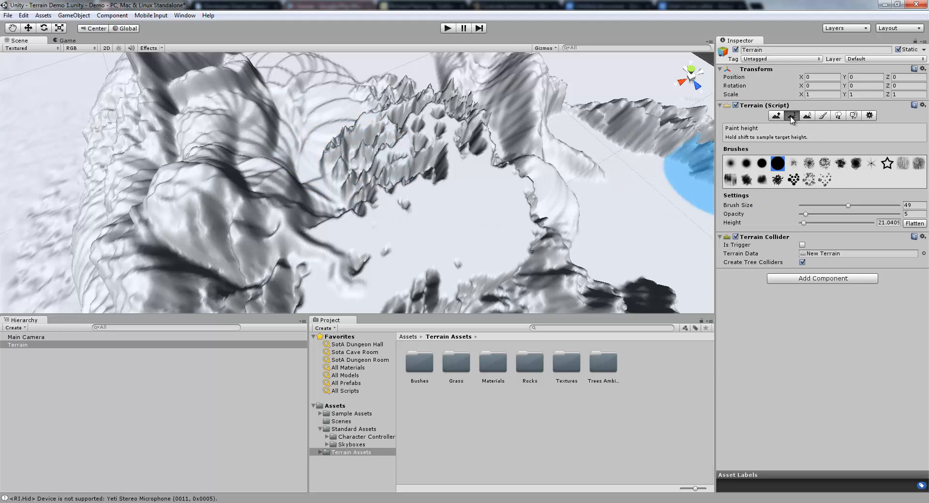
click(793, 118)
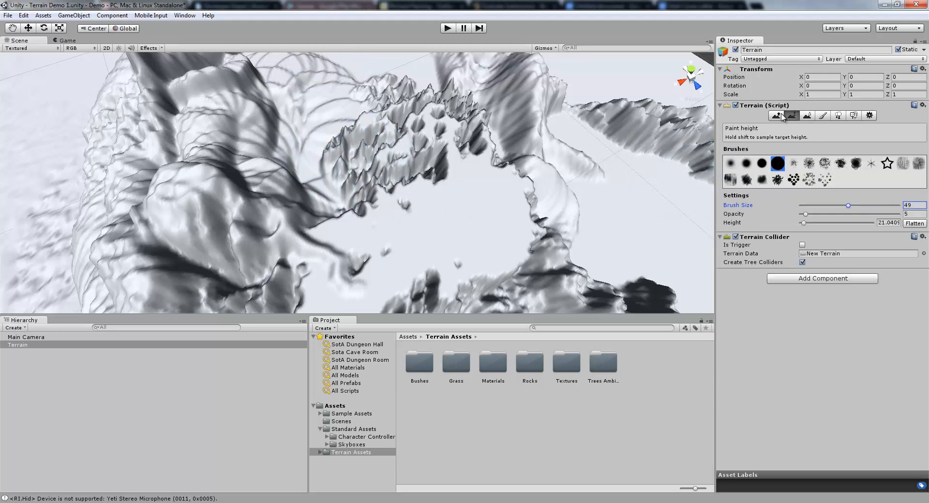
click(777, 116)
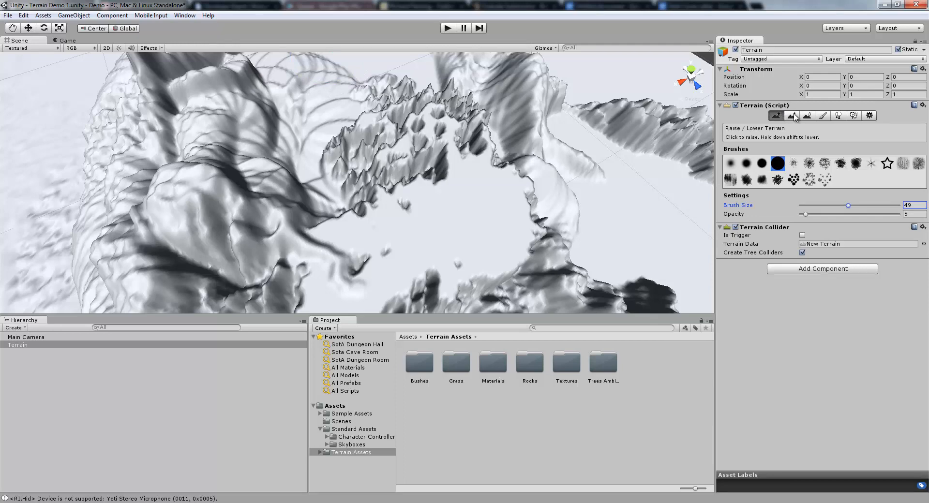
click(795, 118)
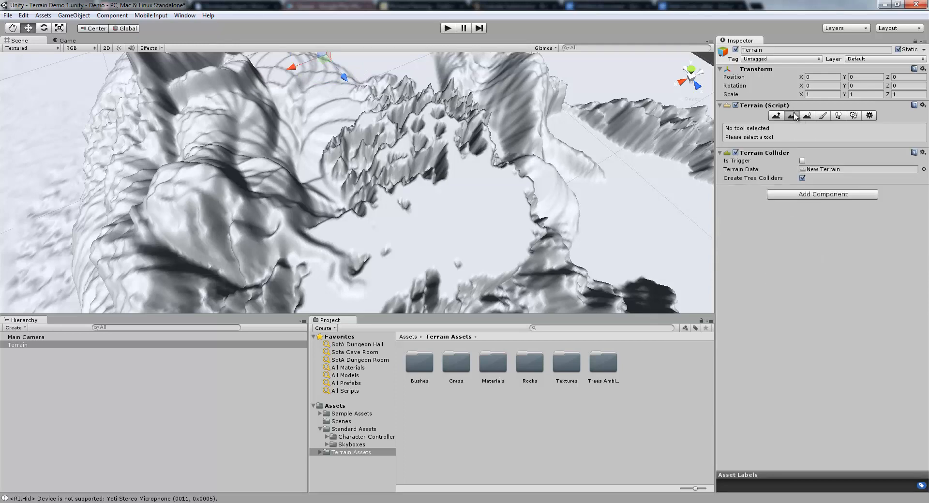
click(793, 114)
alt+drag(499, 178, 440, 190)
key(q)
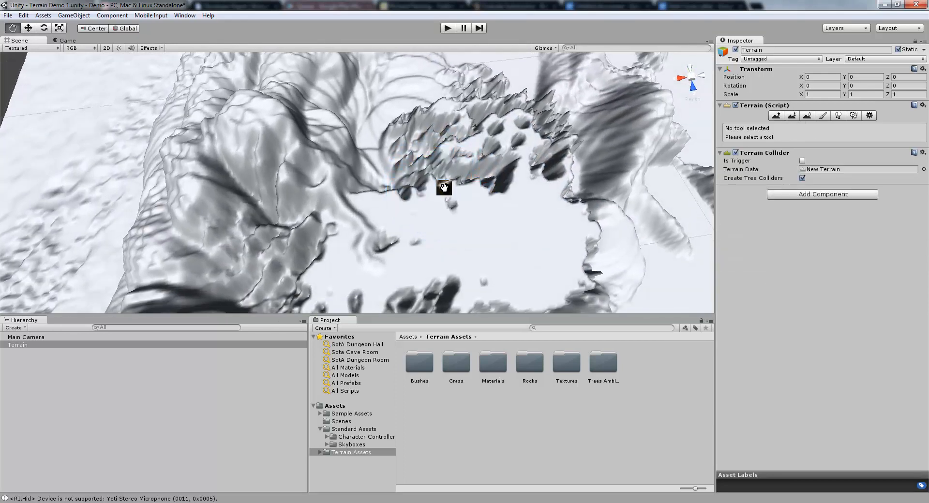
click(791, 116)
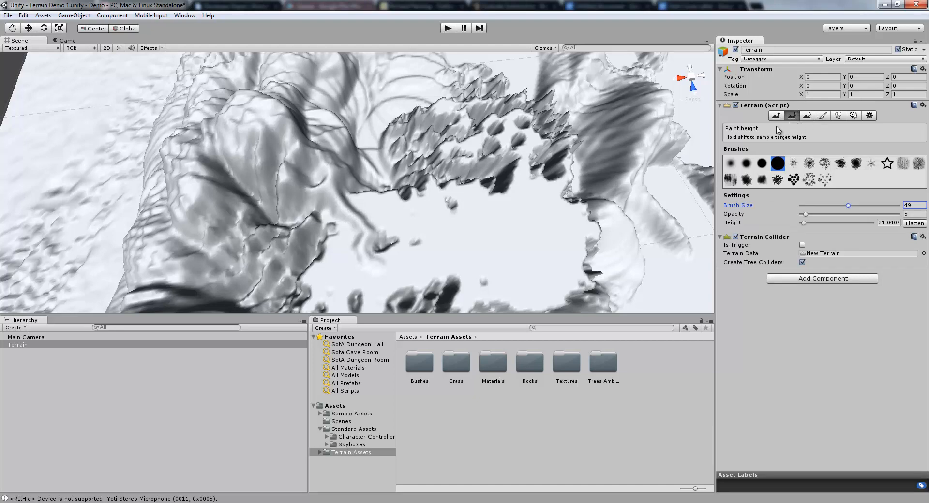
mouse_move(610, 153)
right_down()
mouse_move(564, 167)
mouse_move(571, 155)
mouse_move(590, 154)
mouse_move(599, 172)
mouse_move(667, 162)
right_up()
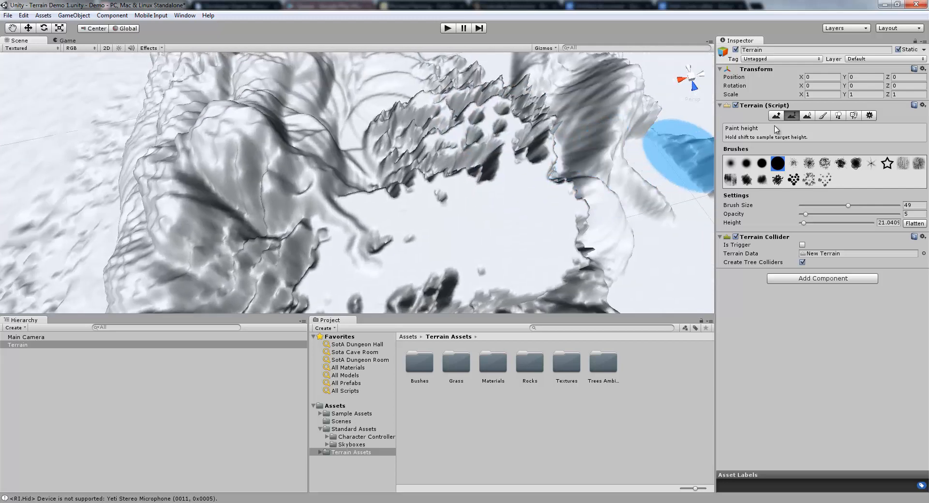
- Smooth the rugged mountain slopes, ridges and plateau edges with Smooth Height, using the hard round brush at size 49 and opacity 5
click(807, 117)
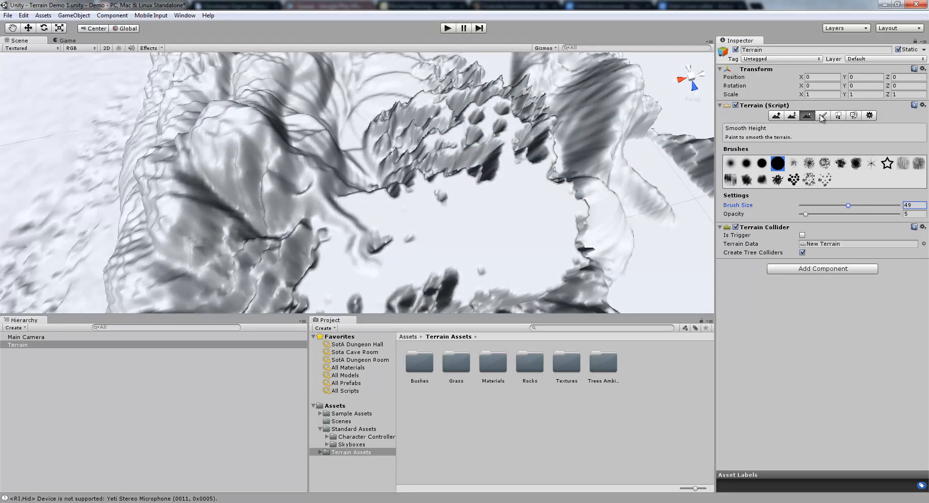
mouse_move(438, 156)
mouse_down()
mouse_move(439, 133)
mouse_move(406, 124)
mouse_move(445, 144)
mouse_move(394, 121)
mouse_move(398, 139)
mouse_move(460, 148)
mouse_move(445, 121)
mouse_move(536, 116)
mouse_move(466, 87)
mouse_move(388, 137)
mouse_move(480, 165)
mouse_move(414, 113)
mouse_move(457, 58)
mouse_move(566, 146)
mouse_move(493, 256)
mouse_move(372, 245)
mouse_move(549, 255)
mouse_move(480, 265)
mouse_move(172, 247)
mouse_move(218, 210)
mouse_move(345, 205)
mouse_move(420, 232)
mouse_move(650, 222)
mouse_move(483, 203)
mouse_up()
key(shift+w)
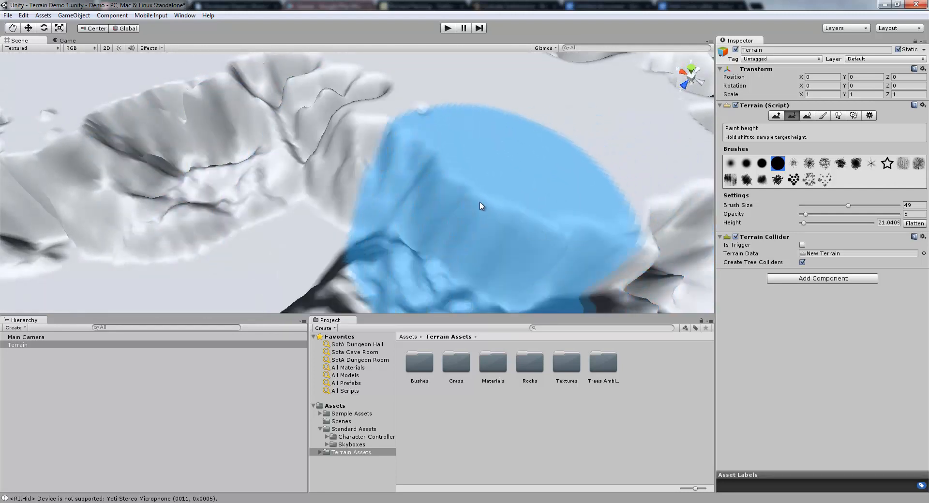
click(807, 116)
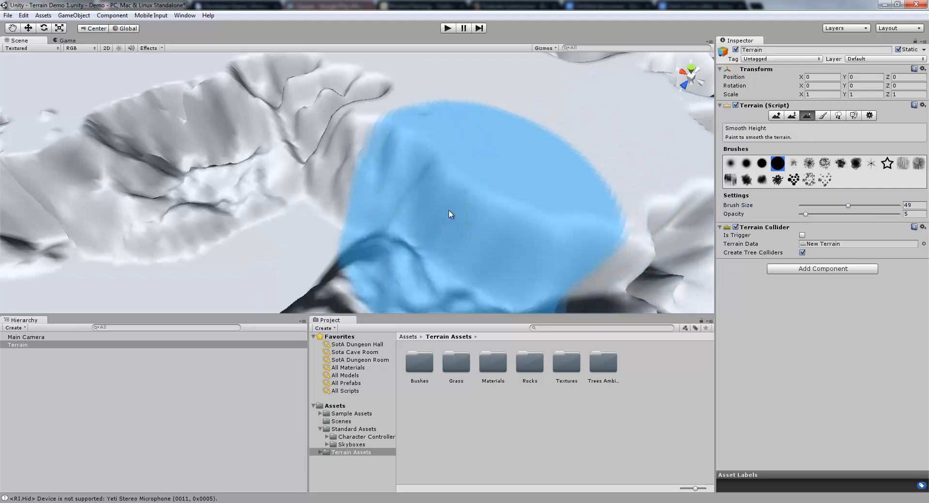
alt+drag(448, 233, 748, 256)
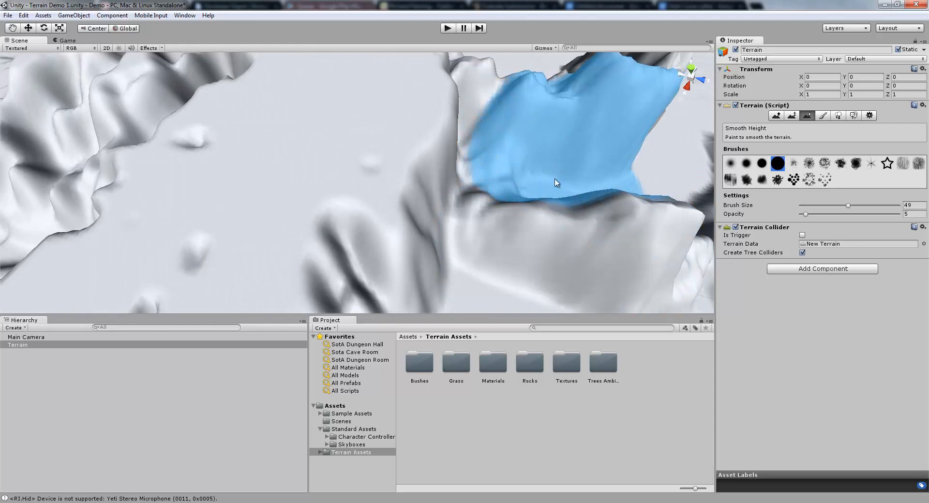
mouse_move(543, 236)
alt+mouse_down()
mouse_move(301, 218)
mouse_move(261, 241)
mouse_move(416, 266)
mouse_move(625, 213)
mouse_move(684, 245)
alt+mouse_up()
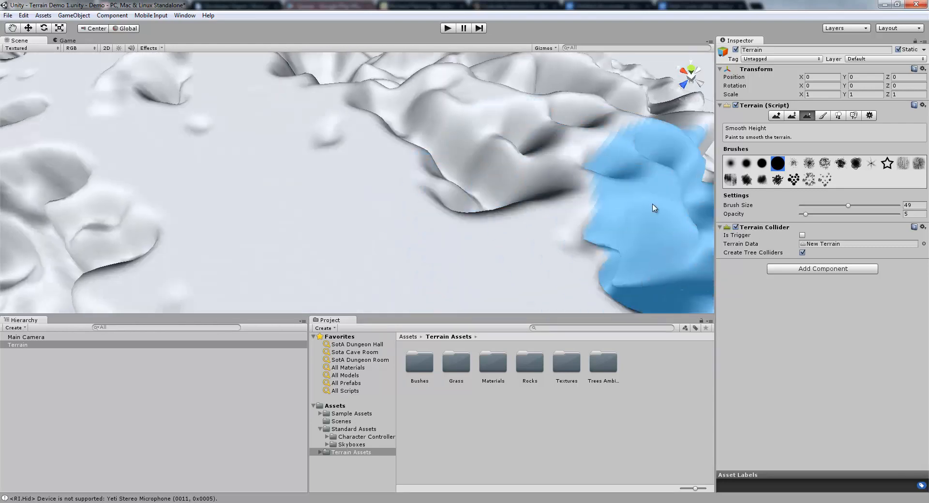
mouse_move(655, 203)
alt+mouse_down()
mouse_move(363, 179)
mouse_move(355, 159)
mouse_move(386, 147)
mouse_move(527, 155)
mouse_move(562, 168)
alt+mouse_up()
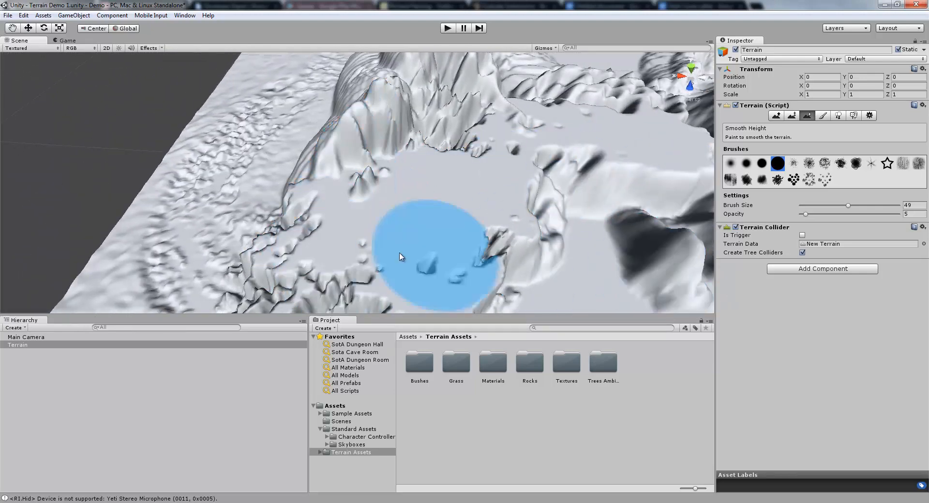
- Raise the Smooth Height opacity to 100 and smooth the plateau's jagged outer rim and the bumpy ground beside it
drag(805, 214, 898, 213)
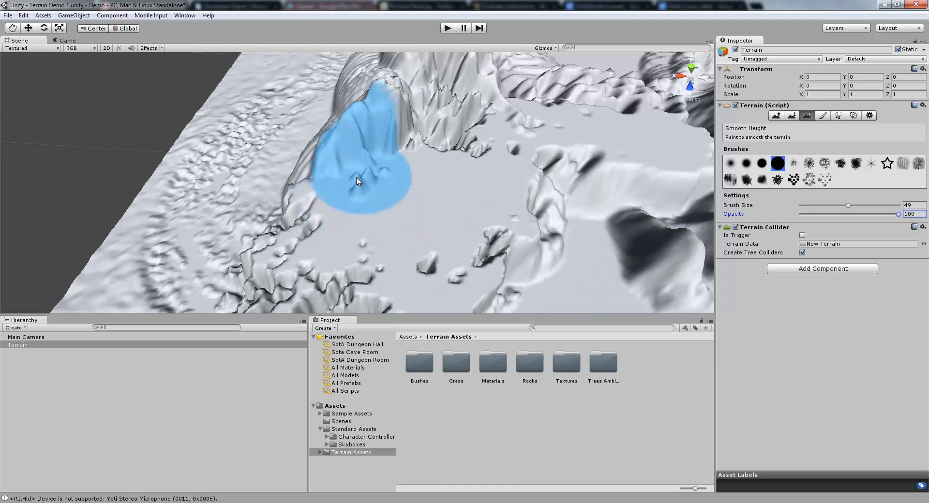
mouse_move(356, 166)
mouse_down()
mouse_move(300, 217)
mouse_move(374, 281)
mouse_up()
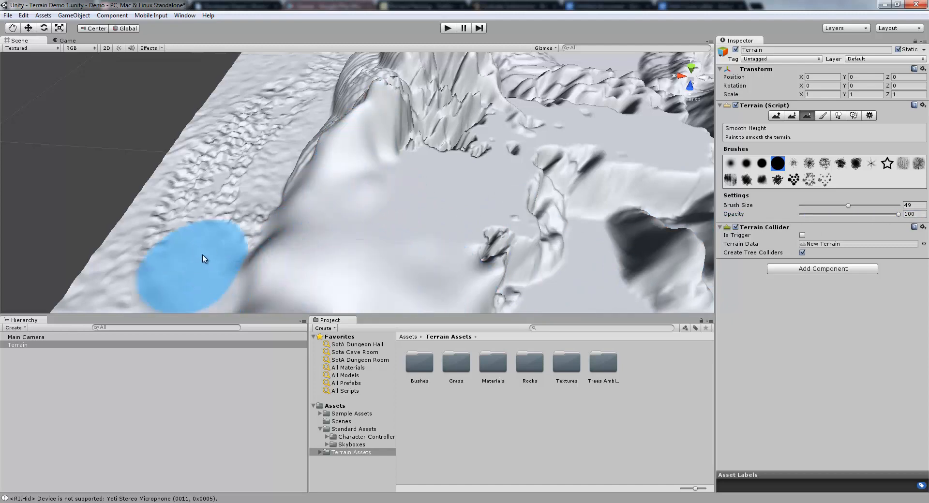
mouse_move(203, 258)
mouse_down()
mouse_move(292, 171)
mouse_move(370, 203)
mouse_move(400, 290)
mouse_up()
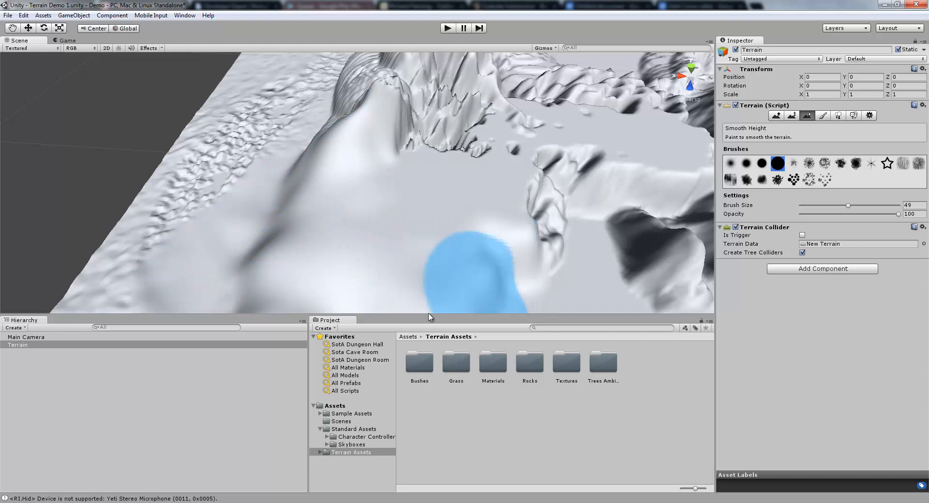
right_drag(479, 356, 549, 405)
mouse_move(500, 301)
right_down()
mouse_move(553, 292)
mouse_move(570, 304)
mouse_move(445, 293)
mouse_move(457, 308)
mouse_move(245, 302)
mouse_move(441, 262)
mouse_move(535, 272)
mouse_move(659, 256)
mouse_move(375, 288)
mouse_move(398, 319)
mouse_move(542, 331)
right_up()
key(shift+w)
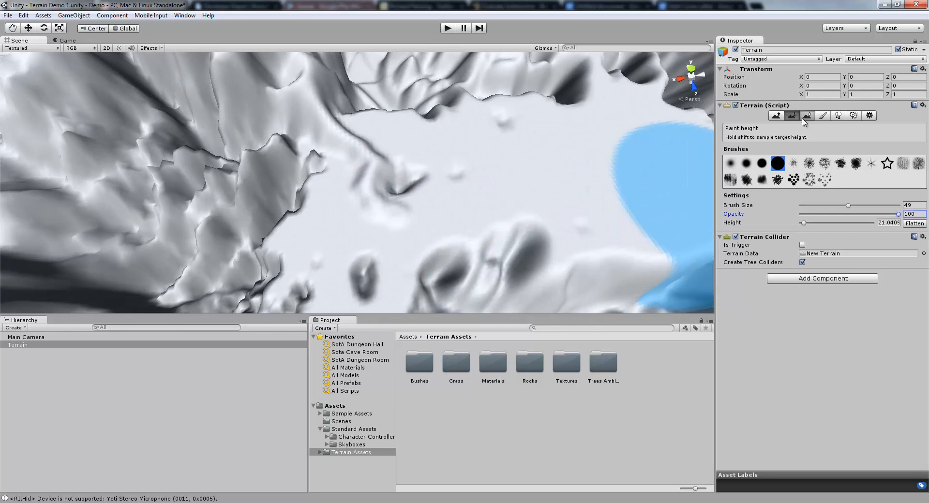
- Switch to Paint Texture and add the lighter green meadow grass as the terrain's base texture, searching the textures for grass
click(822, 116)
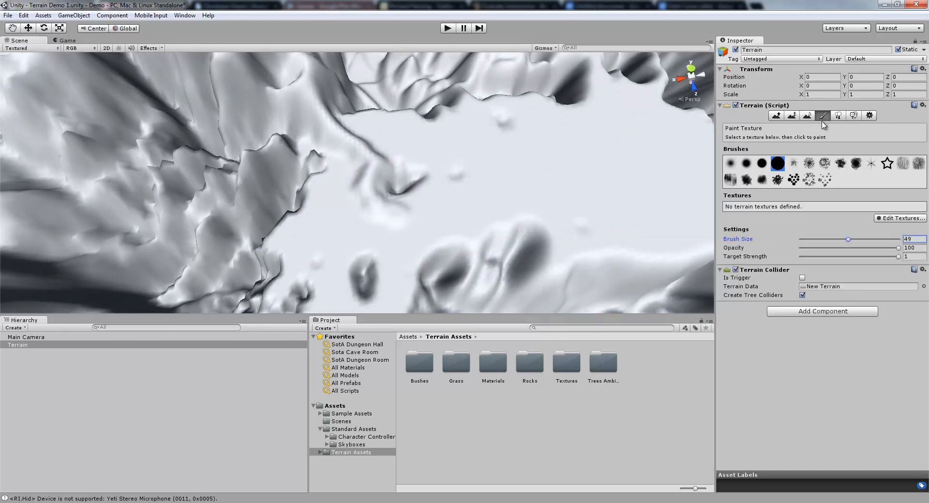
right_drag(415, 218, 314, 248)
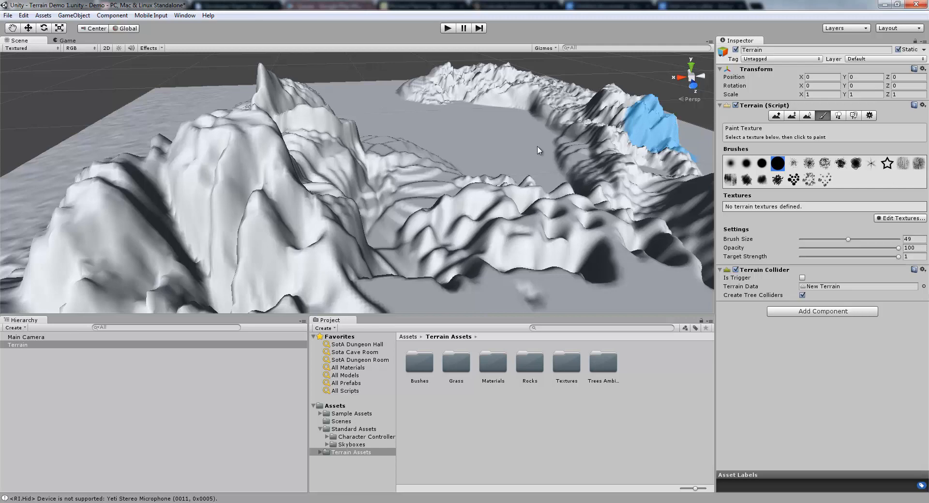
alt+drag(538, 150, 427, 253)
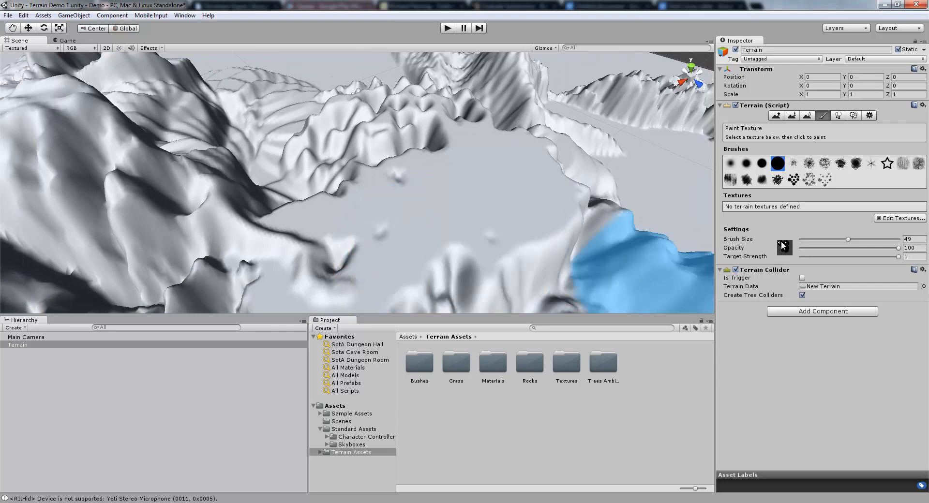
click(897, 219)
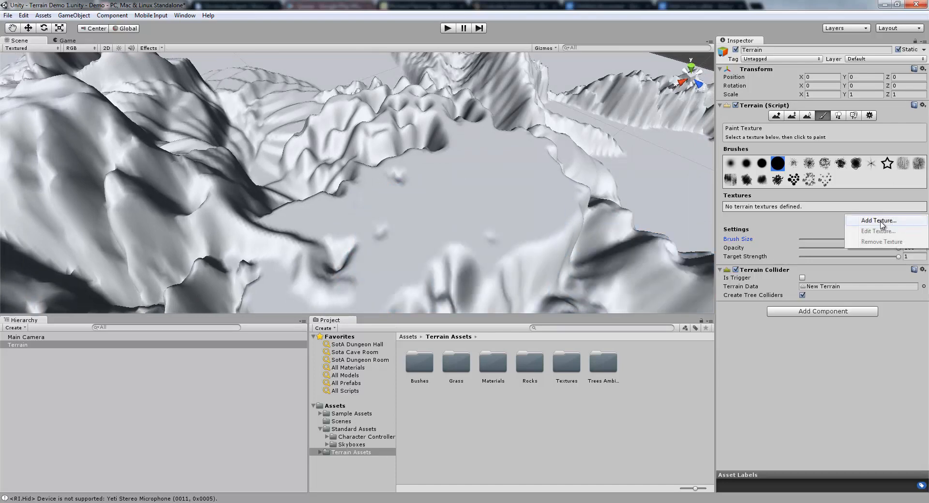
click(878, 221)
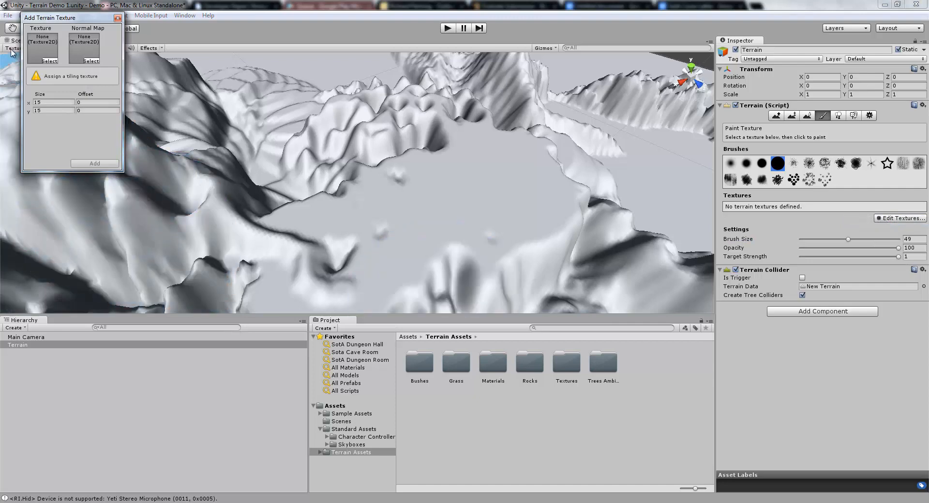
click(47, 61)
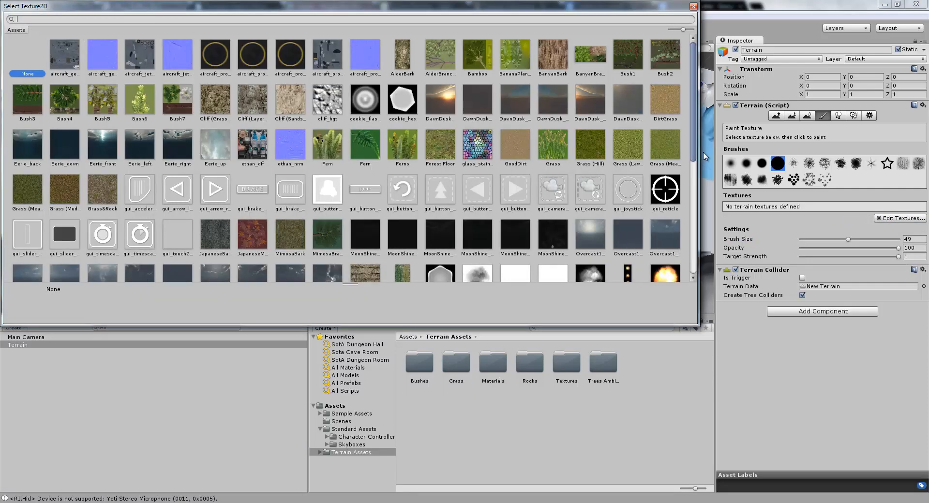
text(grass)
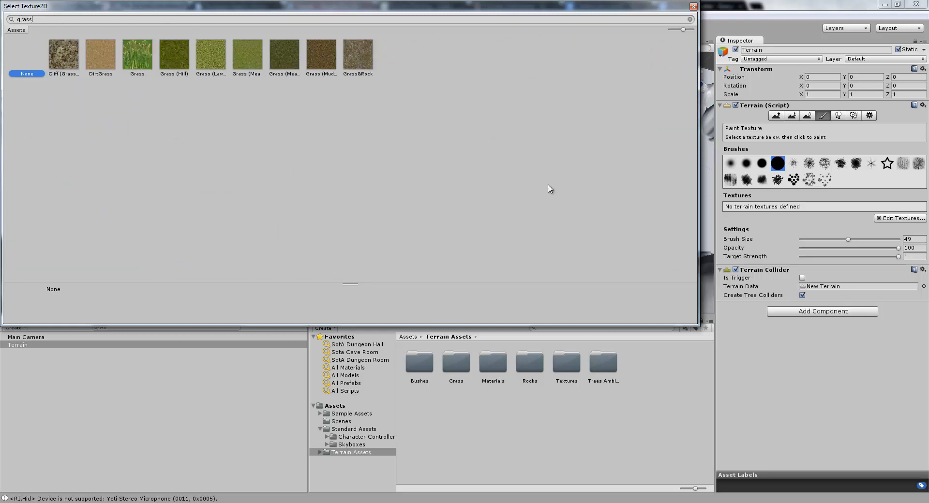
click(145, 59)
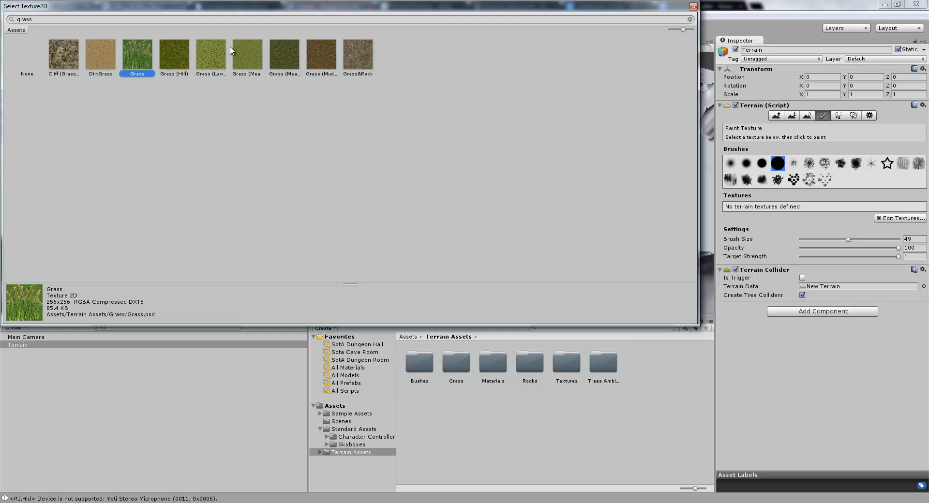
click(248, 52)
double_click(247, 55)
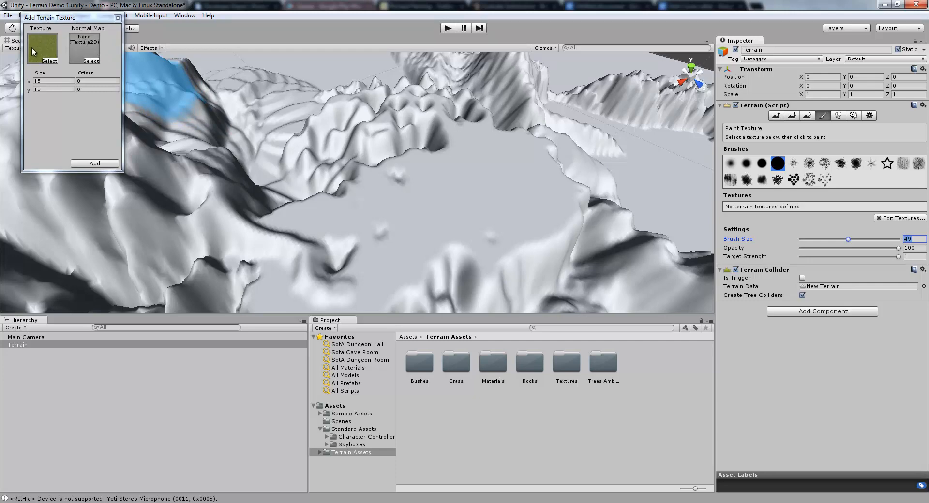
click(95, 163)
- Add Cliff (Layered Rock) as a second terrain texture, keeping the tile size at 15 by 15
mouse_move(306, 242)
alt+mouse_down()
mouse_move(362, 192)
mouse_move(566, 210)
mouse_move(568, 240)
mouse_move(278, 213)
mouse_move(193, 217)
mouse_move(692, 212)
mouse_move(289, 144)
mouse_move(351, 95)
mouse_move(629, 203)
alt+mouse_up()
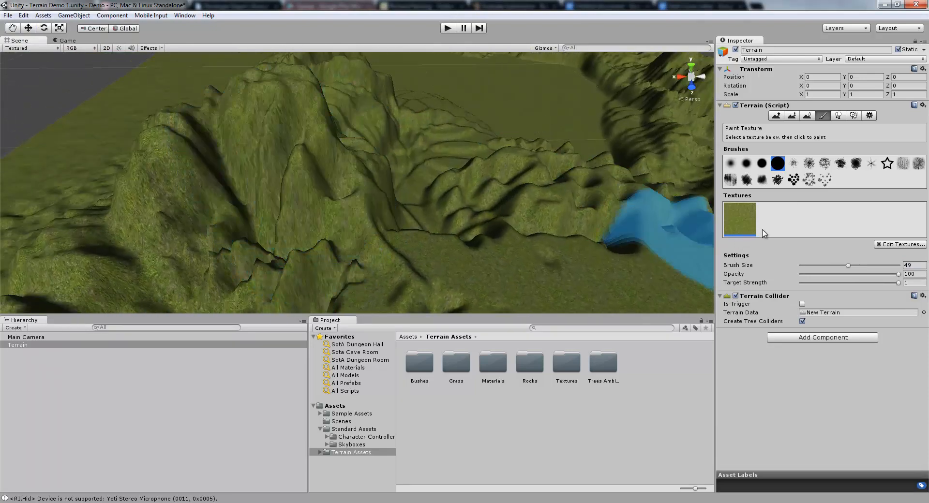
click(898, 244)
click(878, 247)
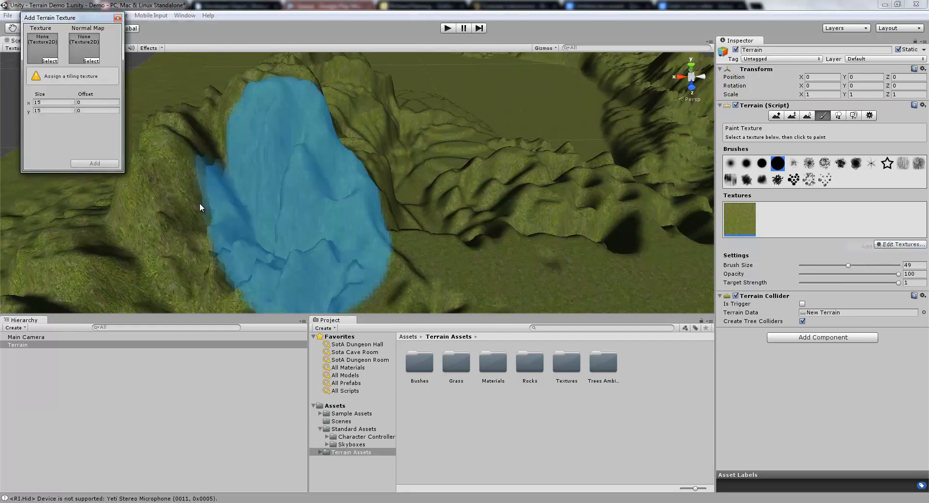
click(56, 59)
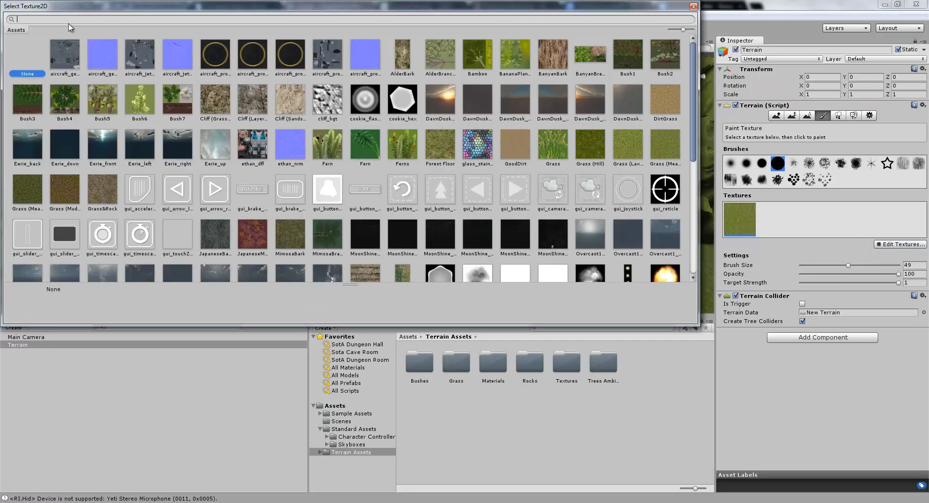
text(clif)
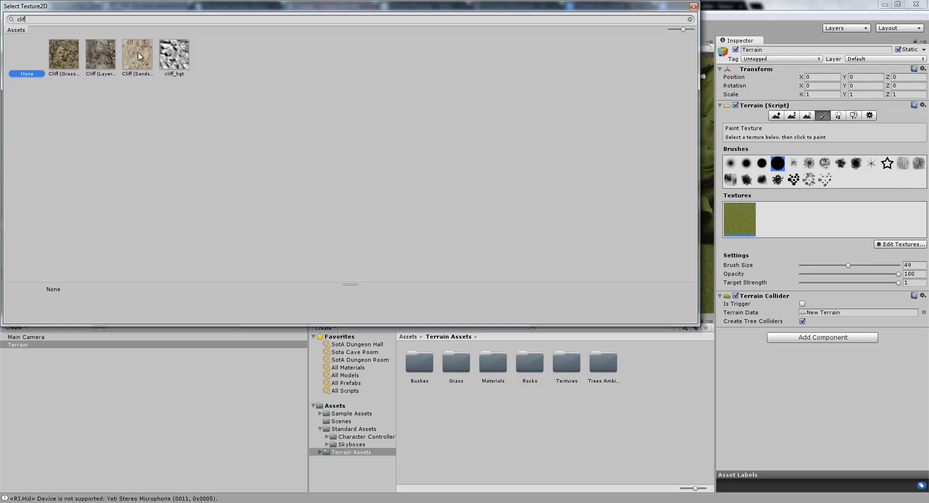
click(99, 60)
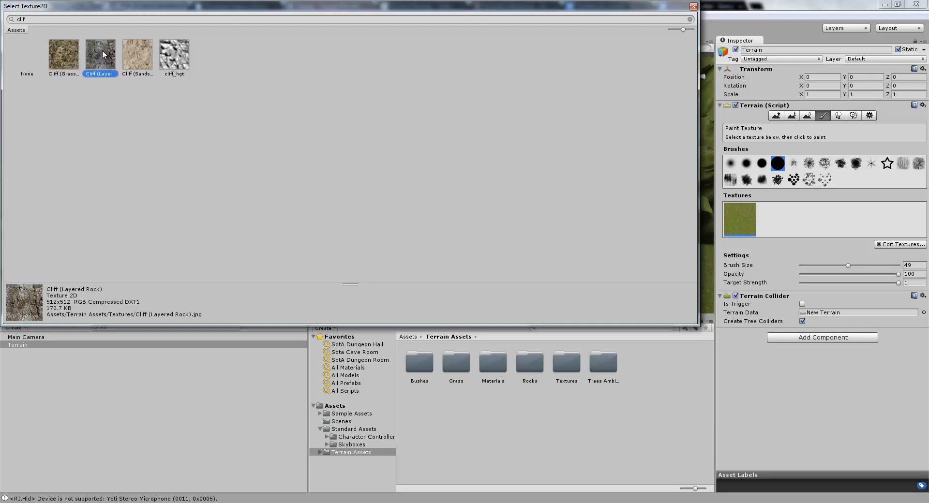
double_click(99, 49)
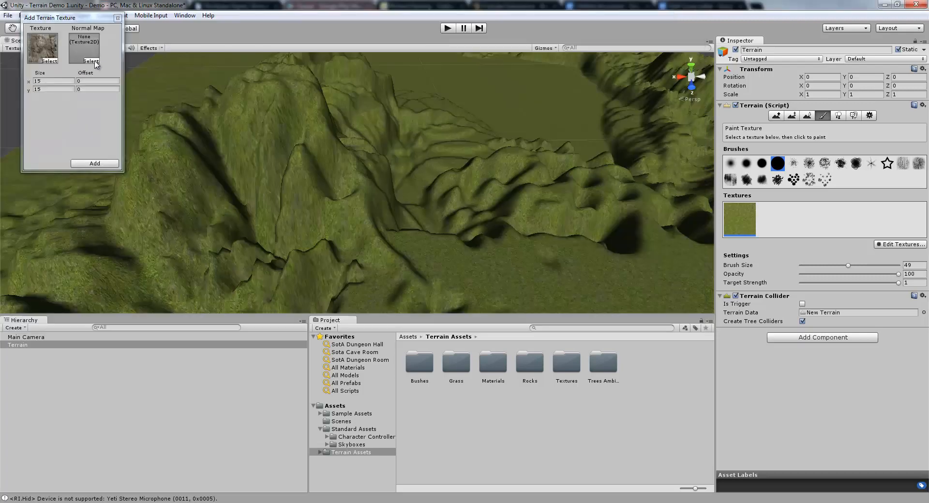
click(110, 161)
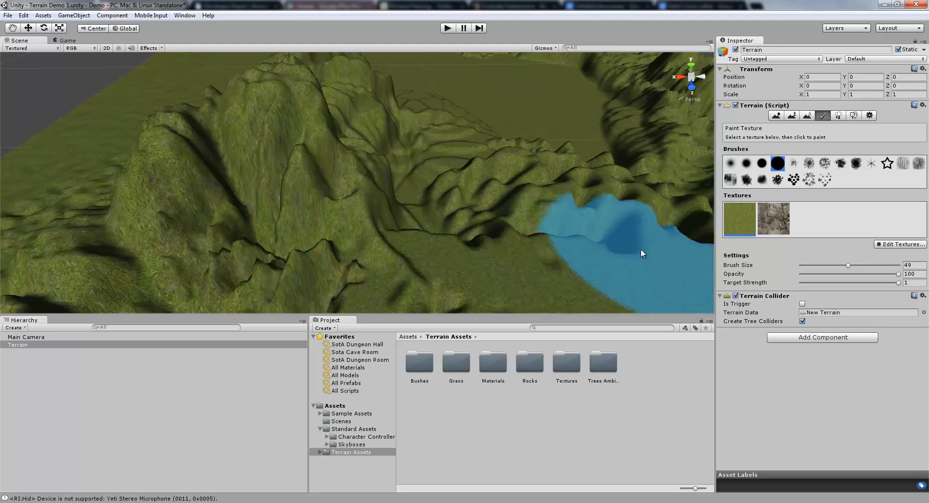
- Paint the mountain range with the Cliff (Layered Rock) texture, using the hard round brush at size 49 and opacity 100
click(772, 221)
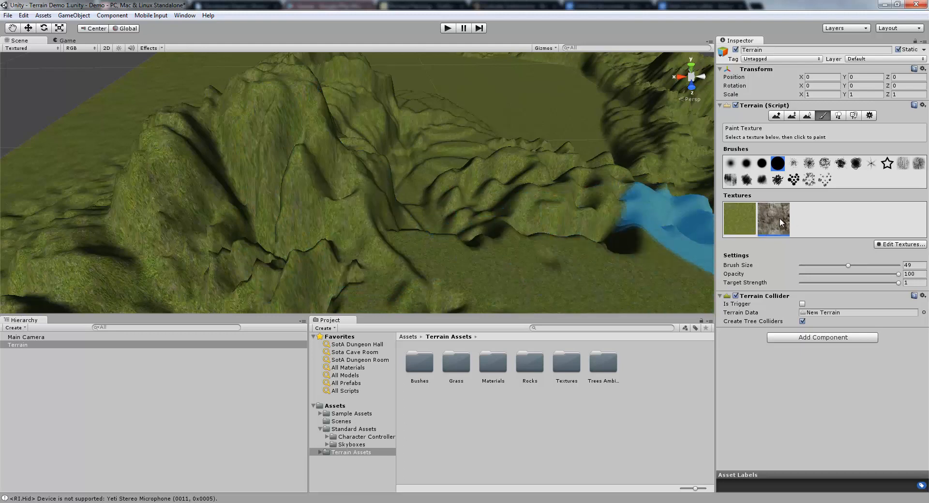
mouse_move(303, 112)
mouse_down()
mouse_move(207, 167)
mouse_move(347, 120)
mouse_up()
alt+drag(332, 161, 677, 203)
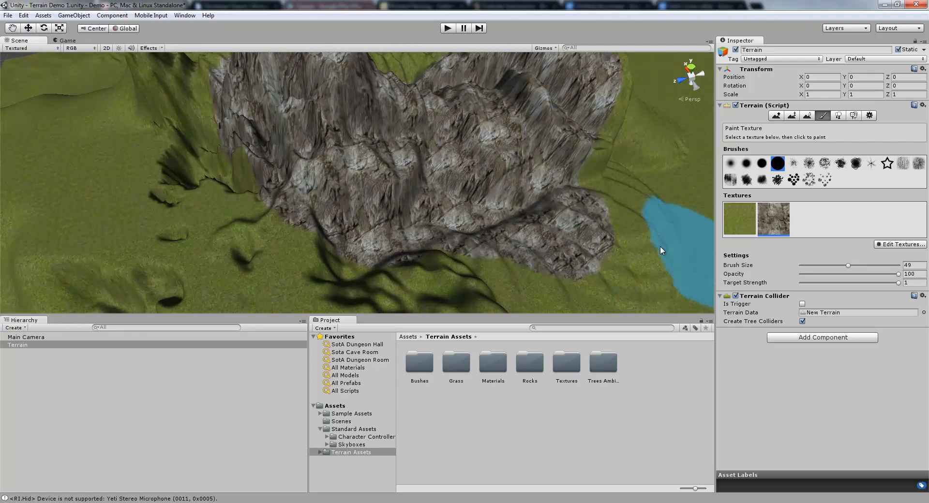
alt+drag(659, 249, 567, 152)
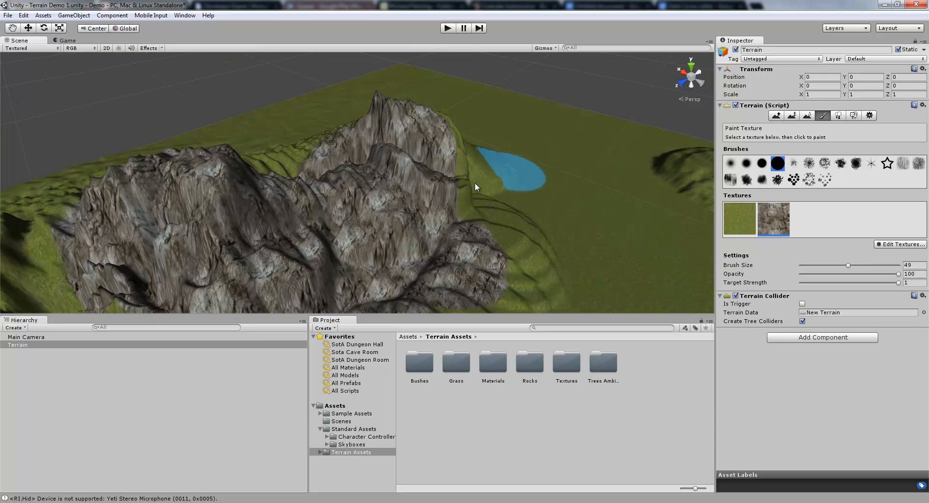
- Paint the grass texture back over the rock-covered mountain range
click(739, 220)
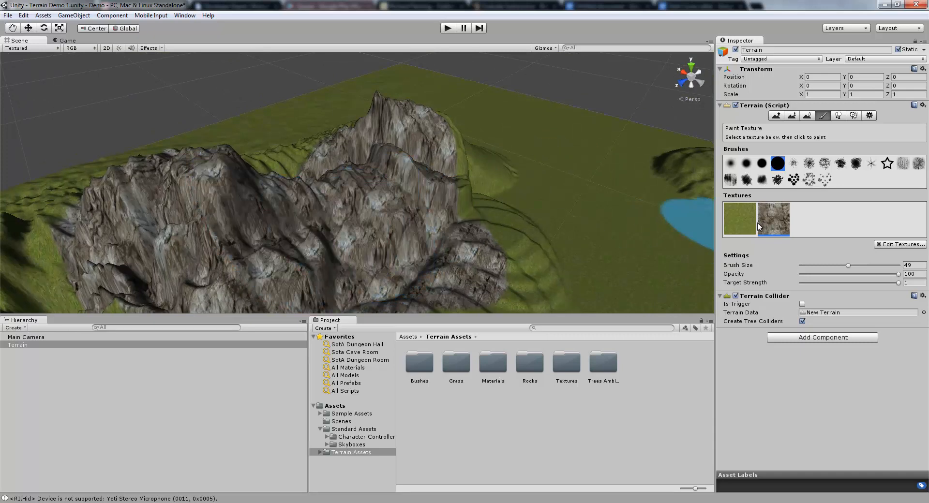
mouse_move(682, 218)
mouse_down()
mouse_move(286, 230)
mouse_move(384, 149)
mouse_move(481, 225)
mouse_move(237, 275)
mouse_move(100, 237)
mouse_move(413, 302)
mouse_up()
mouse_move(447, 273)
alt+mouse_down()
mouse_move(327, 342)
mouse_move(665, 264)
alt+mouse_up()
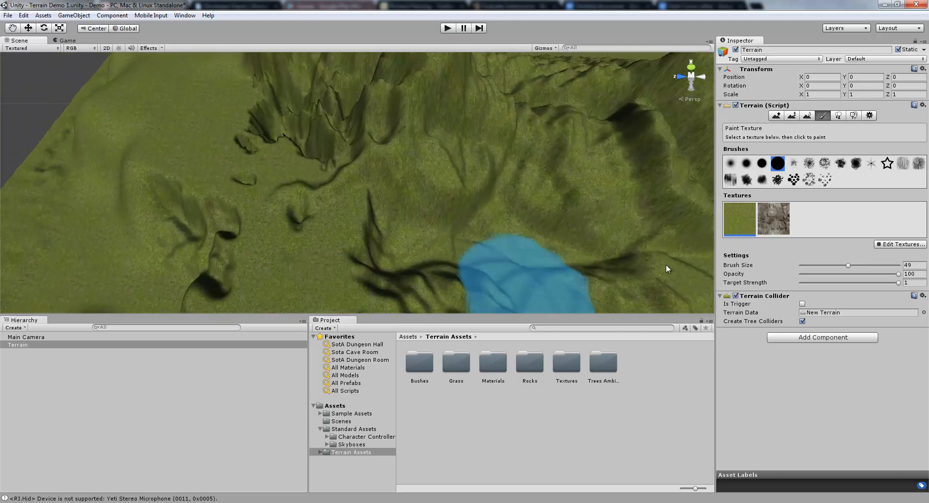
- Select the Cliff (Layered Rock) texture, set the opacity to 10, and paint the middle mountain's rock face
click(773, 219)
click(817, 275)
drag(818, 278, 814, 284)
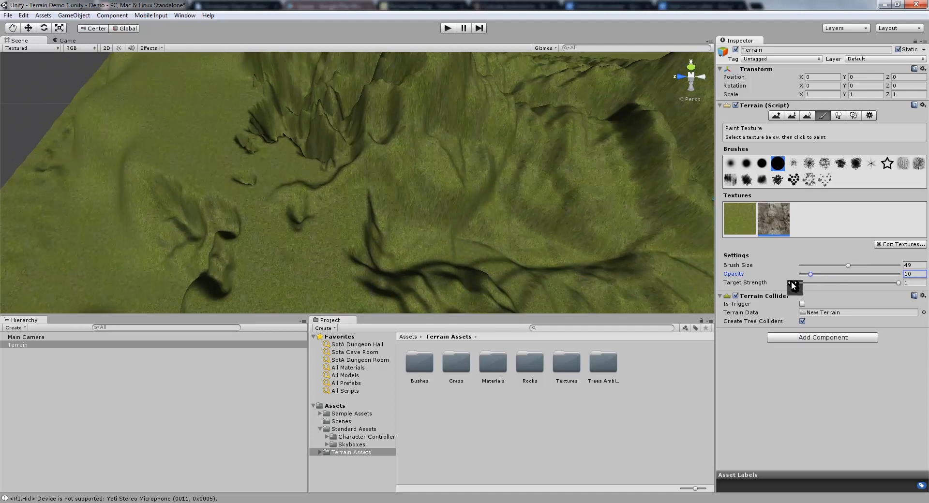
mouse_move(443, 122)
mouse_down()
mouse_move(527, 141)
mouse_move(534, 161)
mouse_move(556, 145)
mouse_up()
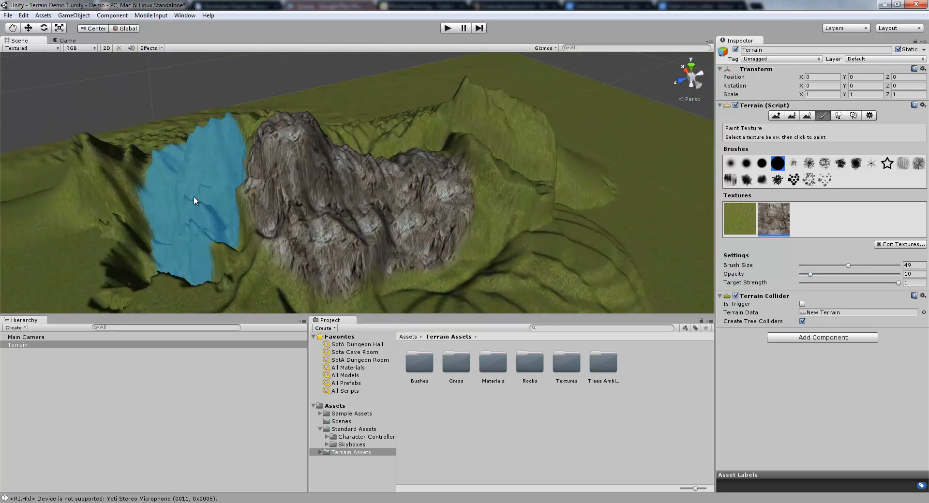
- Paint layered rock onto the neighbouring steep slopes and peaks at opacity 10, leaving strips of grass between them
alt+drag(32, 291, 39, 298)
key(w)
mouse_move(39, 298)
right_down()
mouse_move(7, 310)
mouse_move(30, 303)
right_up()
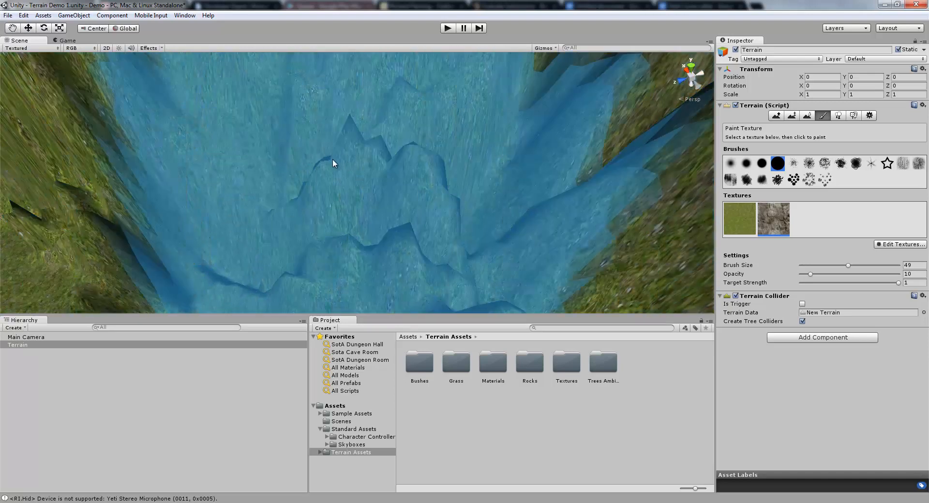
alt+drag(334, 160, 425, 144)
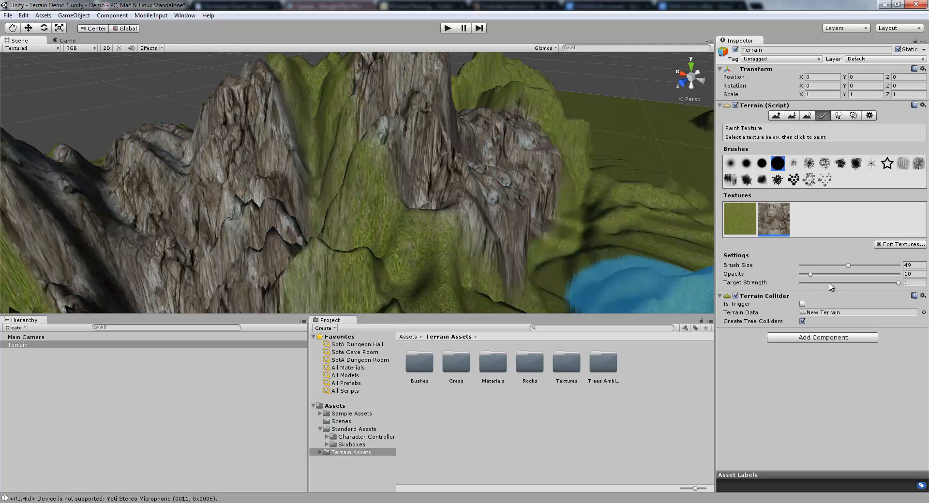
- Set the opacity to 3 and blend layered rock into the grassy edges along the mountain range's slopes
click(806, 274)
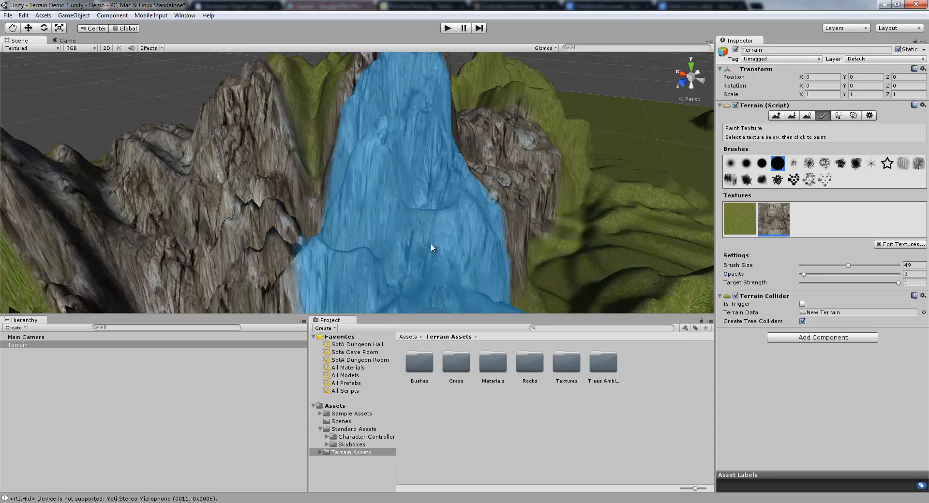
alt+drag(431, 248, 630, 183)
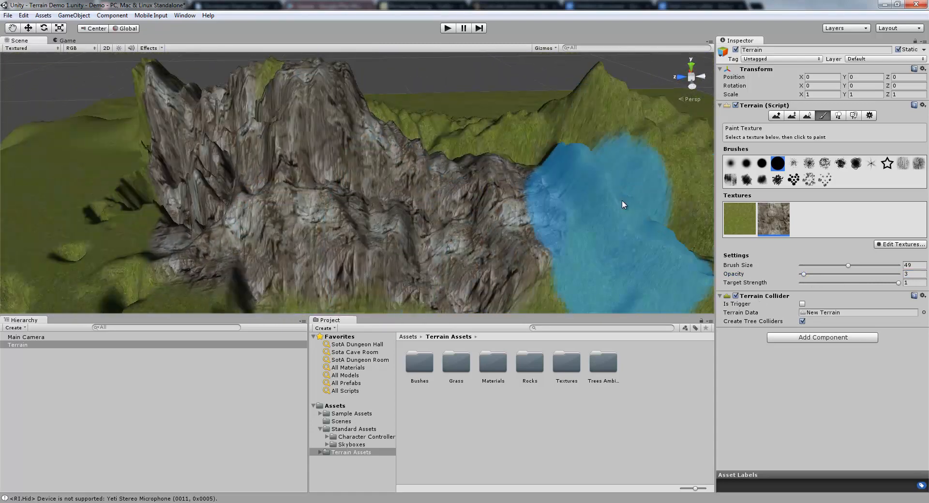
alt+drag(601, 257, 687, 289)
right_drag(688, 289, 733, 289)
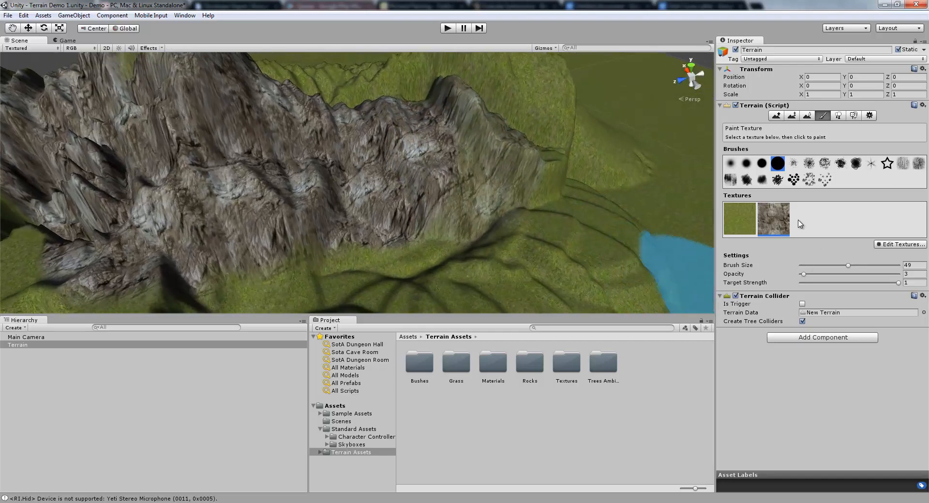
- Choose the first splatter brush and lightly paint layered rock over the grassy slopes at the end of the range
click(794, 165)
mouse_move(528, 151)
alt+mouse_down()
mouse_move(543, 182)
mouse_move(425, 186)
mouse_move(458, 205)
alt+mouse_up()
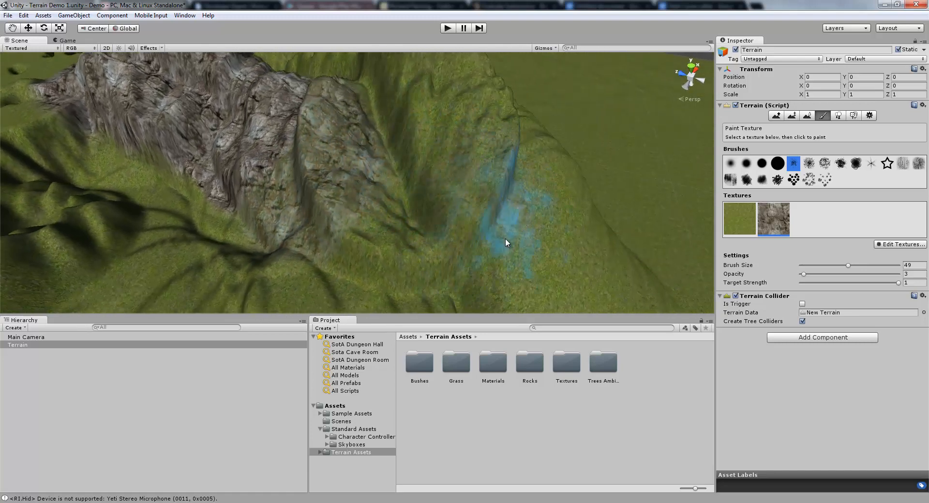
mouse_move(504, 241)
mouse_down()
mouse_move(425, 252)
mouse_move(429, 222)
mouse_move(478, 176)
mouse_move(448, 235)
mouse_move(459, 210)
mouse_move(355, 244)
mouse_move(383, 241)
mouse_move(480, 150)
mouse_move(443, 193)
mouse_move(463, 192)
mouse_move(508, 134)
mouse_move(464, 175)
mouse_up()
- Paint faint layered rock over the ridges and crests of the low hills beside the mountains with the splatter brush
mouse_move(420, 244)
right_down()
mouse_move(534, 259)
mouse_move(459, 158)
mouse_move(614, 249)
mouse_move(690, 218)
mouse_move(553, 225)
mouse_move(360, 169)
mouse_move(217, 205)
right_up()
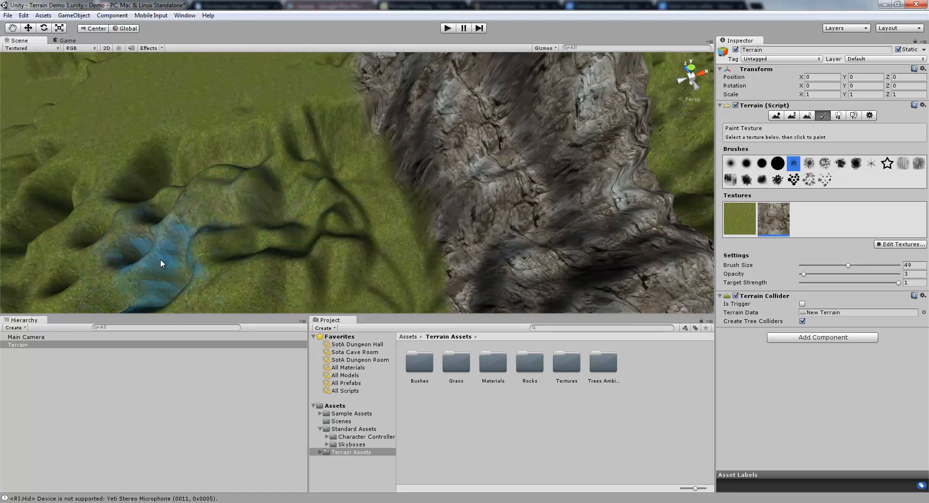
mouse_move(161, 259)
mouse_down()
mouse_move(251, 271)
mouse_move(225, 286)
mouse_move(254, 298)
mouse_move(344, 247)
mouse_move(272, 264)
mouse_move(277, 270)
mouse_up()
mouse_move(278, 270)
right_down()
mouse_move(311, 228)
mouse_move(24, 261)
mouse_move(302, 224)
right_up()
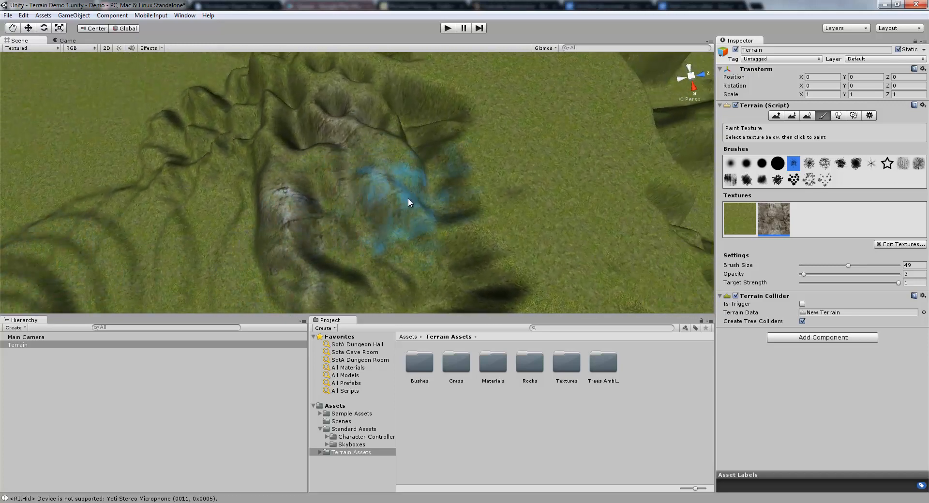
mouse_move(408, 198)
mouse_down()
mouse_move(424, 218)
mouse_move(472, 223)
mouse_move(379, 132)
mouse_move(427, 145)
mouse_move(516, 290)
mouse_move(435, 251)
mouse_up()
mouse_move(430, 248)
right_down()
mouse_move(695, 222)
mouse_move(274, 167)
right_up()
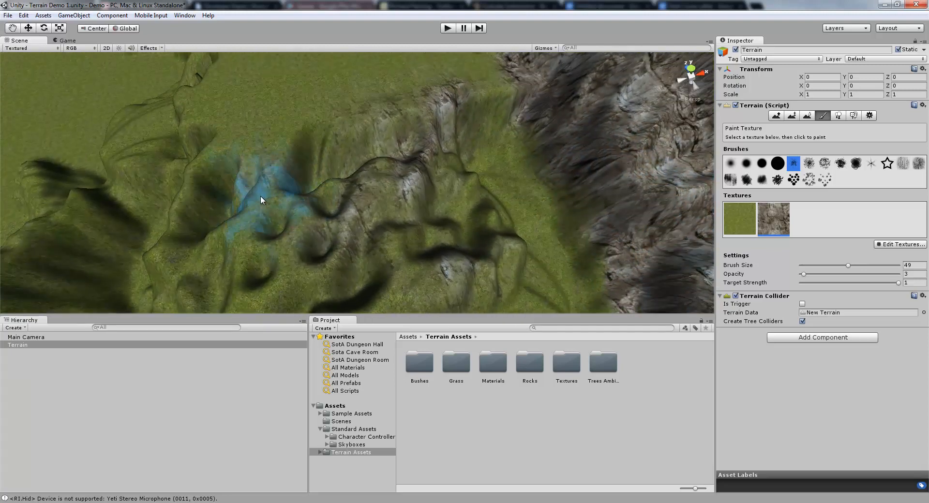
mouse_move(260, 196)
mouse_down()
mouse_move(243, 215)
mouse_move(243, 243)
mouse_move(285, 260)
mouse_move(292, 282)
mouse_move(266, 299)
mouse_up()
mouse_move(373, 242)
right_down()
mouse_move(469, 291)
mouse_move(758, 212)
mouse_move(780, 187)
mouse_move(751, 175)
right_up()
- Add the GoodDirt texture to the terrain's paint textures, keeping the 15 by 15 tile size
click(895, 244)
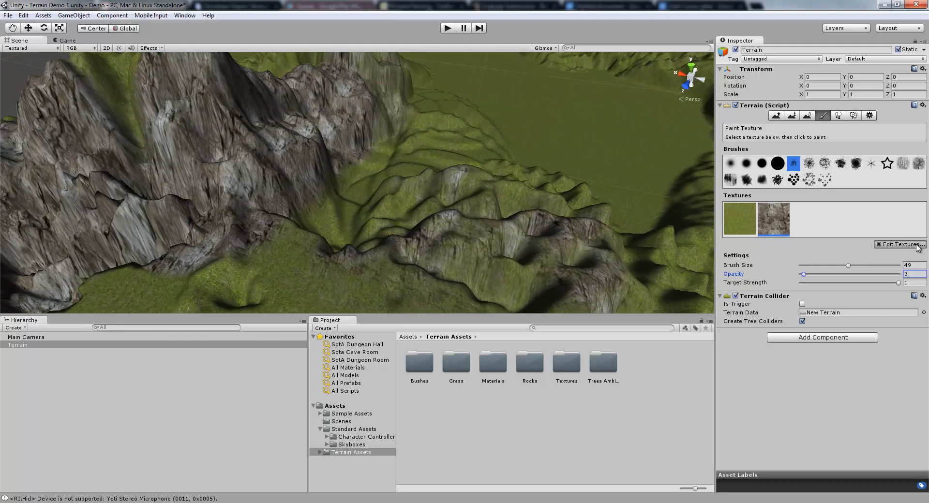
click(877, 246)
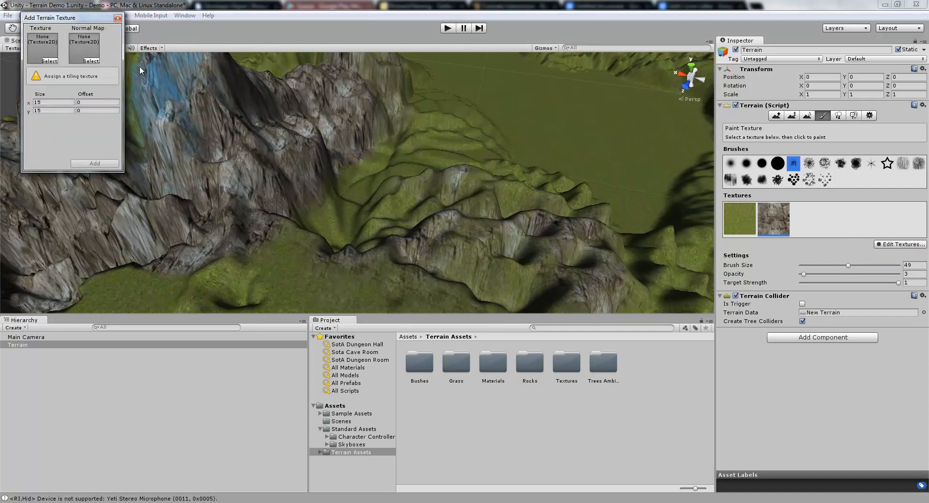
click(48, 66)
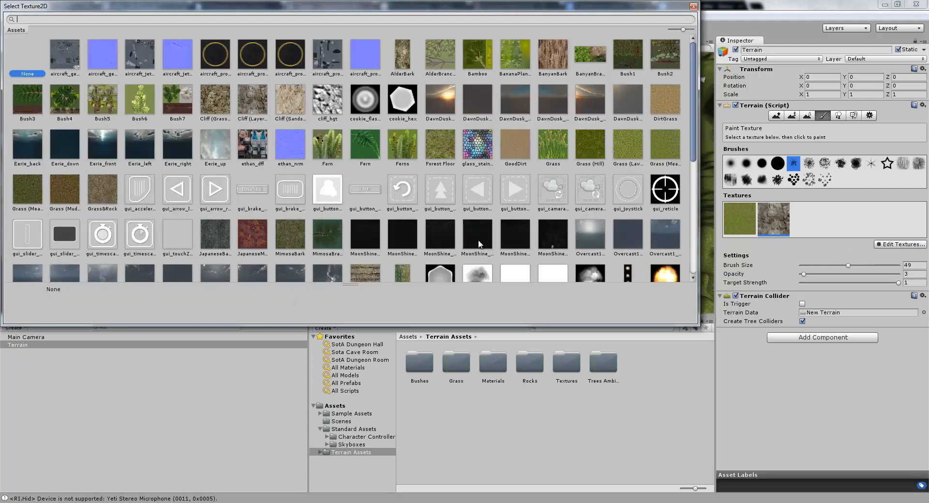
double_click(515, 151)
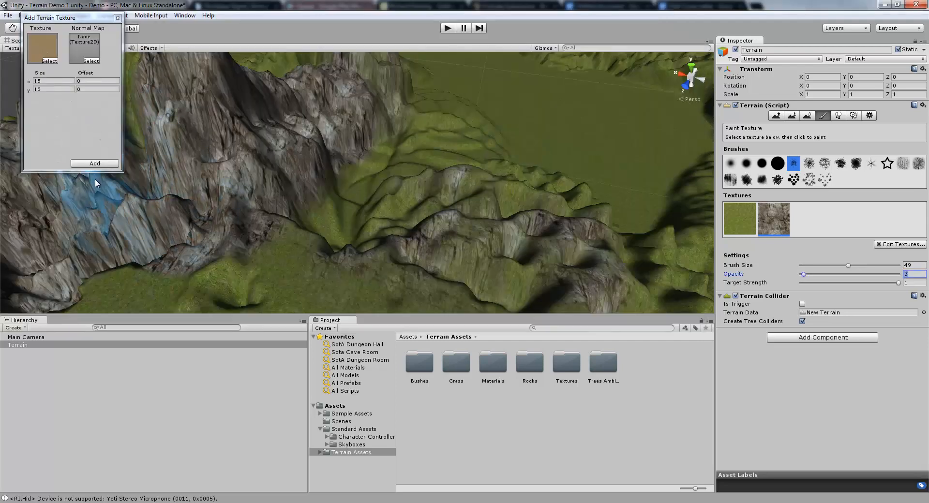
click(94, 164)
- Paint dirt patches at the base of the low rocky hills using a rough-edged brush at size 14
mouse_move(276, 224)
right_down()
mouse_move(235, 237)
mouse_move(275, 228)
right_up()
key(w)
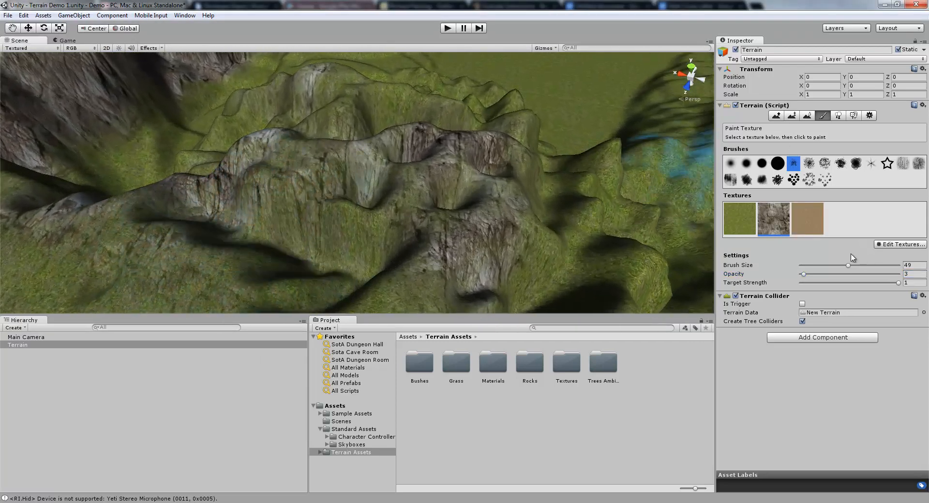
click(813, 265)
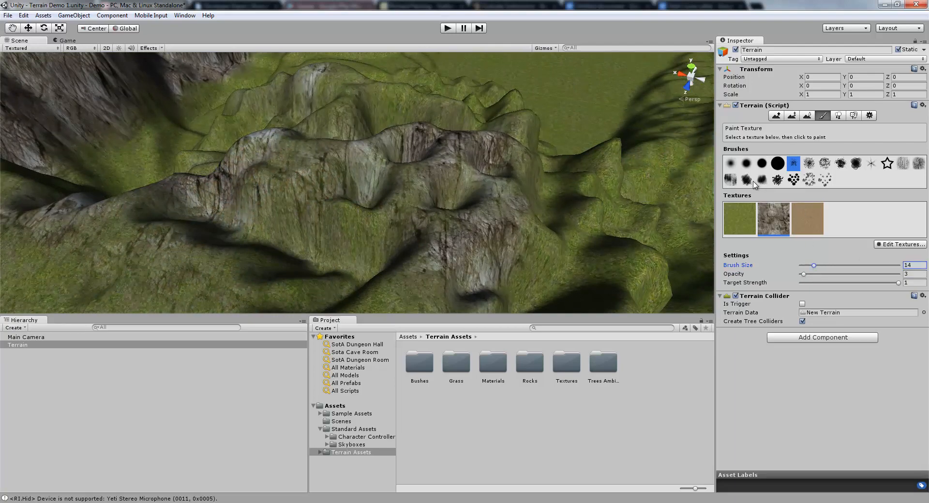
click(747, 180)
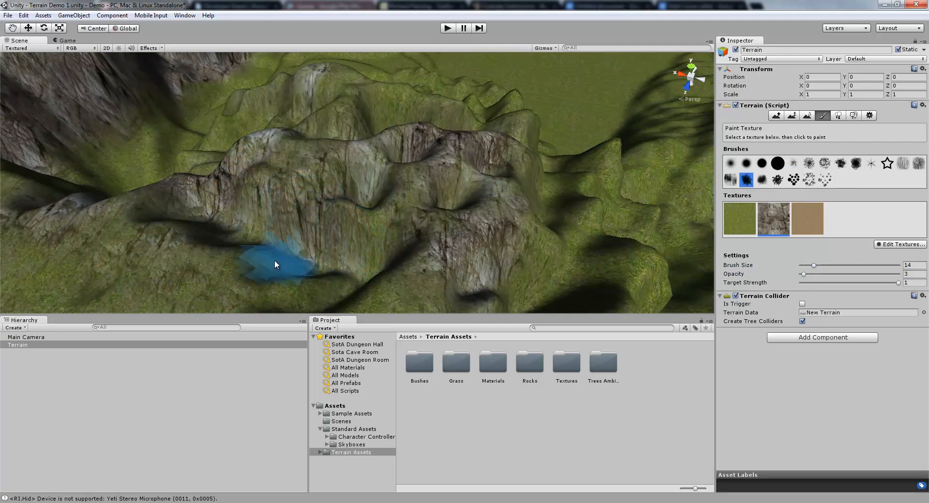
click(814, 218)
drag(285, 249, 195, 220)
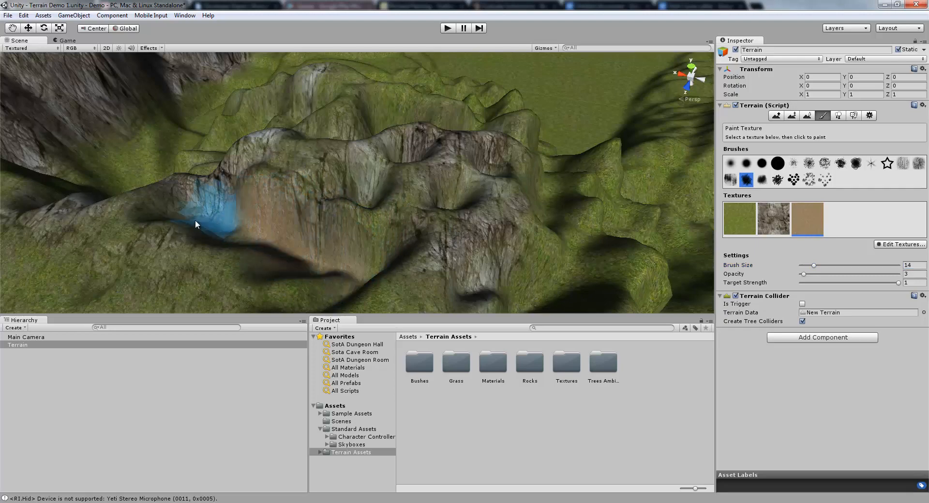
mouse_move(411, 283)
alt+mouse_down()
mouse_move(140, 338)
mouse_move(227, 254)
alt+mouse_up()
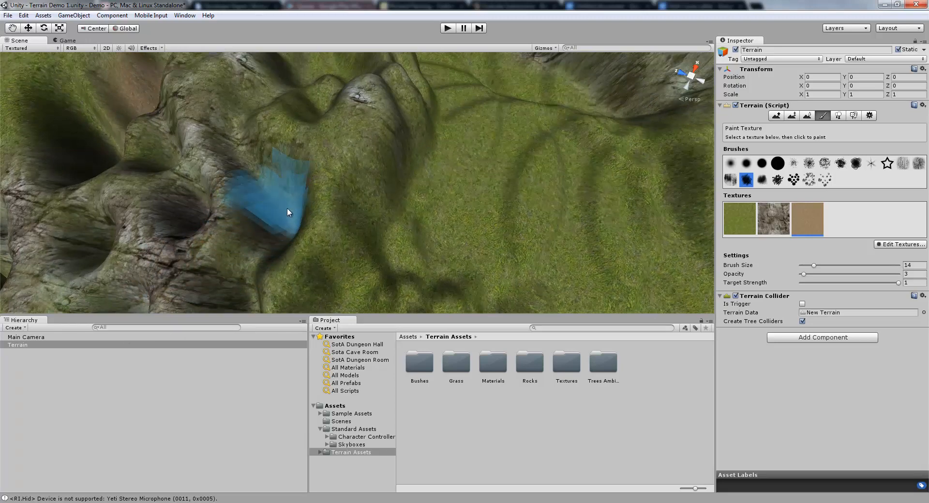
mouse_move(291, 228)
alt+mouse_down()
mouse_move(414, 232)
mouse_move(498, 217)
mouse_move(411, 205)
mouse_move(381, 211)
mouse_move(432, 161)
alt+mouse_up()
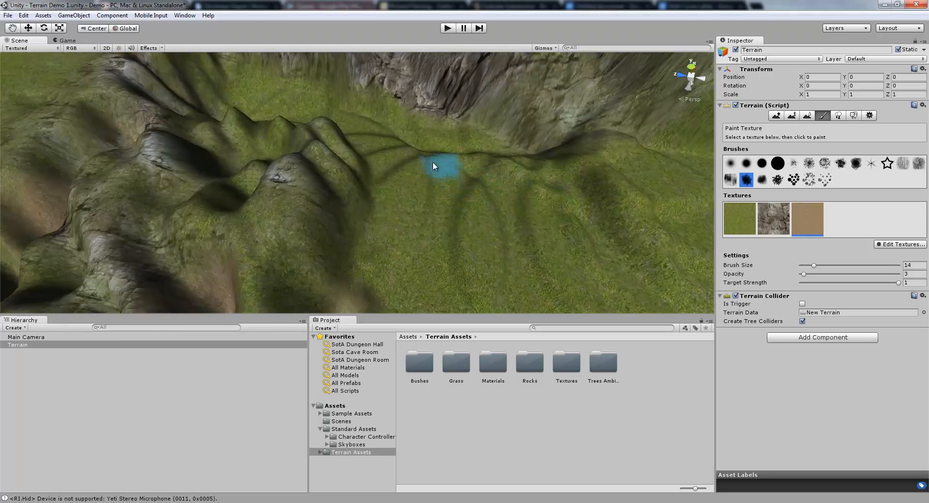
- Set the target strength to 0.335 and paint a faint dirt strip along the foot of a grassy slope
mouse_move(514, 145)
alt+mouse_down()
mouse_move(556, 151)
mouse_move(545, 141)
mouse_move(430, 180)
mouse_move(301, 147)
mouse_move(155, 139)
mouse_move(173, 134)
mouse_move(158, 109)
mouse_move(450, 265)
mouse_move(483, 199)
mouse_move(338, 257)
mouse_move(357, 223)
mouse_move(472, 288)
mouse_move(542, 292)
mouse_move(709, 227)
mouse_move(668, 201)
mouse_move(611, 290)
mouse_move(429, 234)
mouse_move(391, 241)
mouse_move(338, 193)
mouse_move(509, 249)
mouse_move(435, 220)
mouse_move(327, 276)
mouse_move(263, 230)
alt+mouse_up()
right_drag(264, 229, 109, 244)
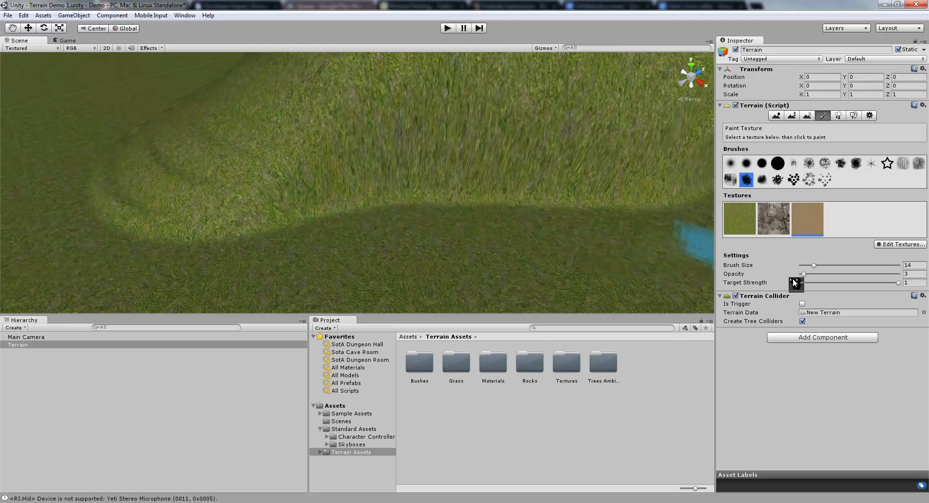
click(835, 283)
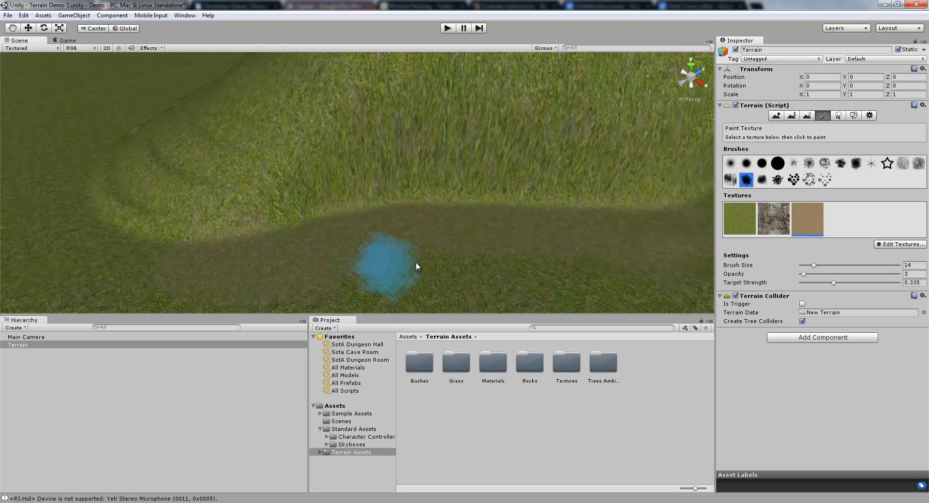
mouse_move(419, 304)
alt+mouse_down()
mouse_move(462, 292)
mouse_move(363, 311)
mouse_move(377, 304)
alt+mouse_up()
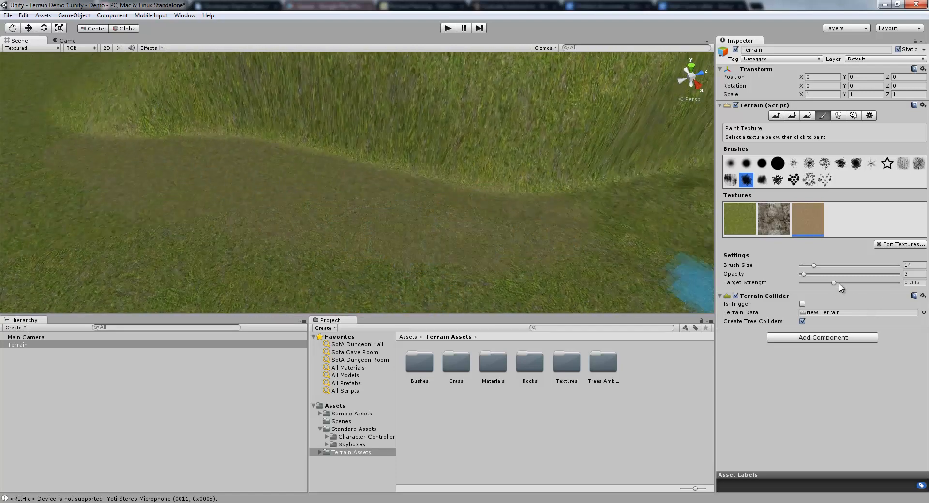
- Set the target strength to 0.479 and paint over the dirt strip along the slope's base again
drag(840, 285, 848, 283)
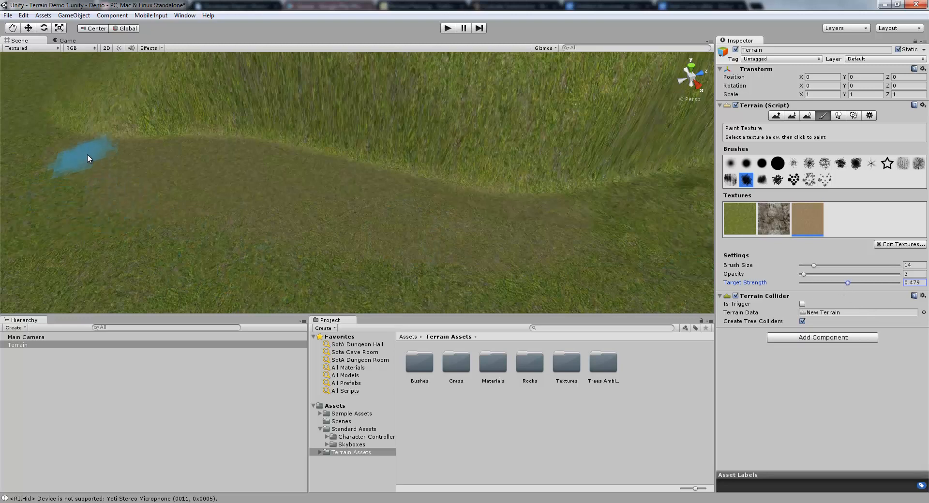
drag(87, 155, 189, 151)
mouse_move(258, 163)
mouse_down()
mouse_move(457, 217)
mouse_move(578, 214)
mouse_up()
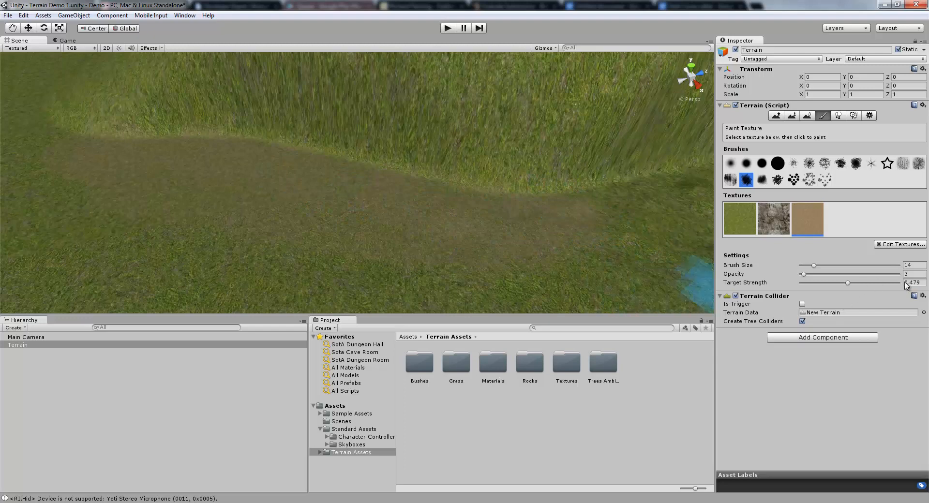
- Set the target strength to 0.806 and paint stronger dirt spots along the middle of the strip
click(880, 283)
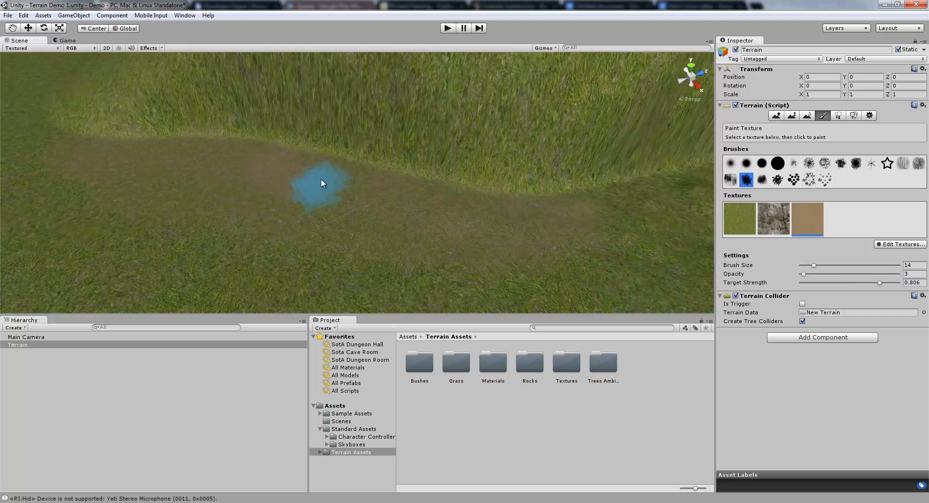
alt+drag(122, 179, 108, 271)
mouse_move(108, 271)
right_down()
mouse_move(131, 294)
mouse_move(180, 309)
mouse_move(158, 329)
mouse_move(87, 319)
mouse_move(141, 310)
right_up()
key(shift+e)
key(a)
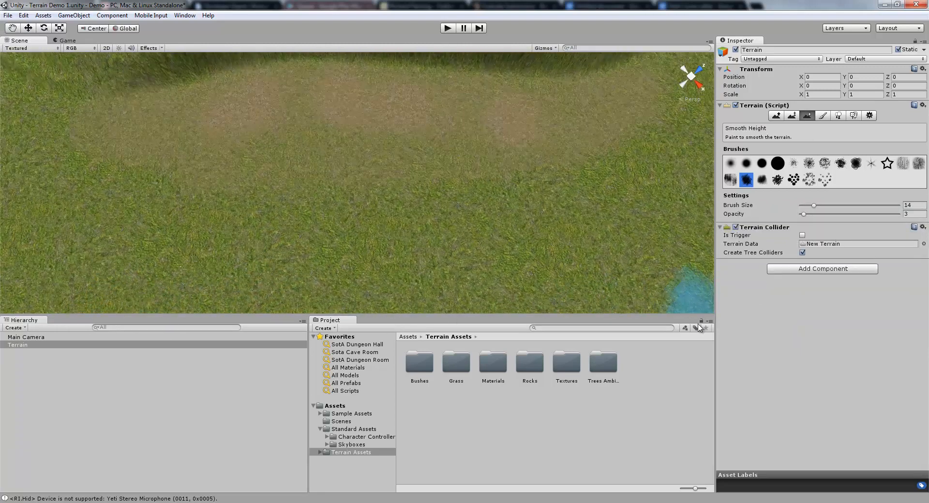
click(822, 116)
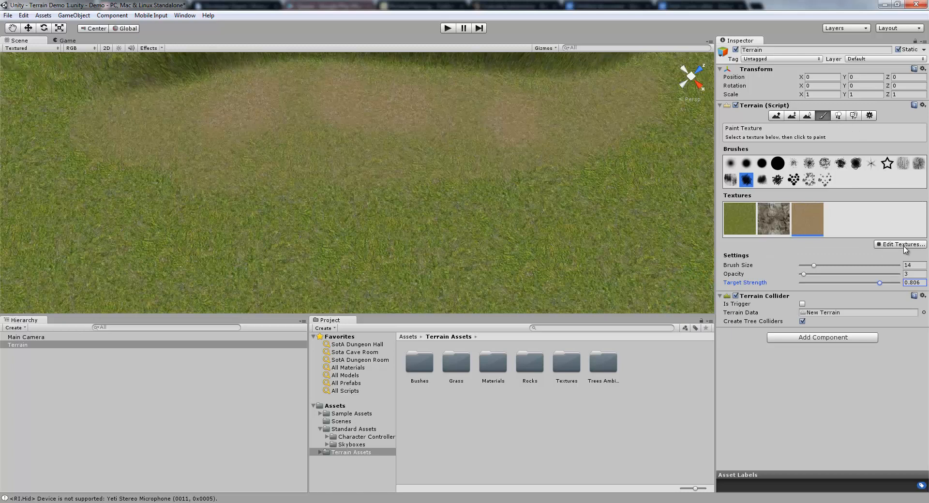
mouse_move(383, 201)
right_down()
mouse_move(435, 160)
mouse_move(269, 187)
right_up()
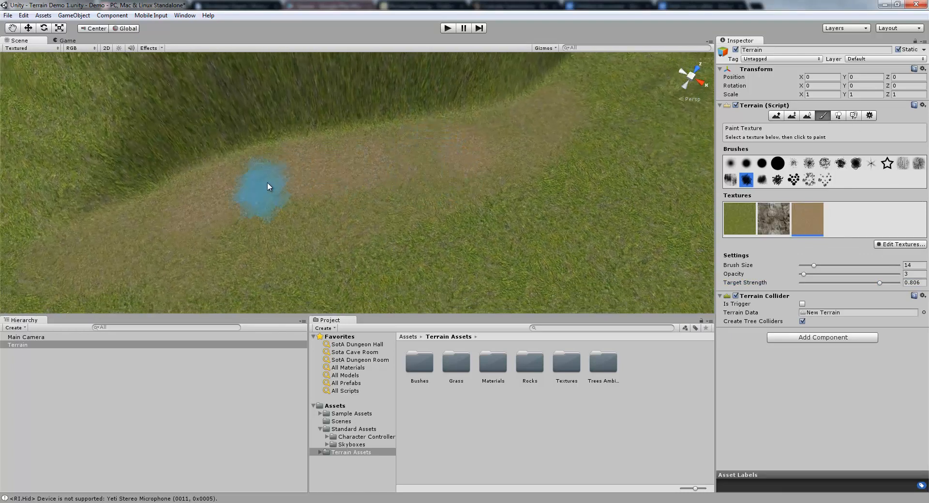
- Choose the scattered-blotch ring brush and break up the dirt strip's outer edges with patchy dirt on the surrounding grass
click(808, 180)
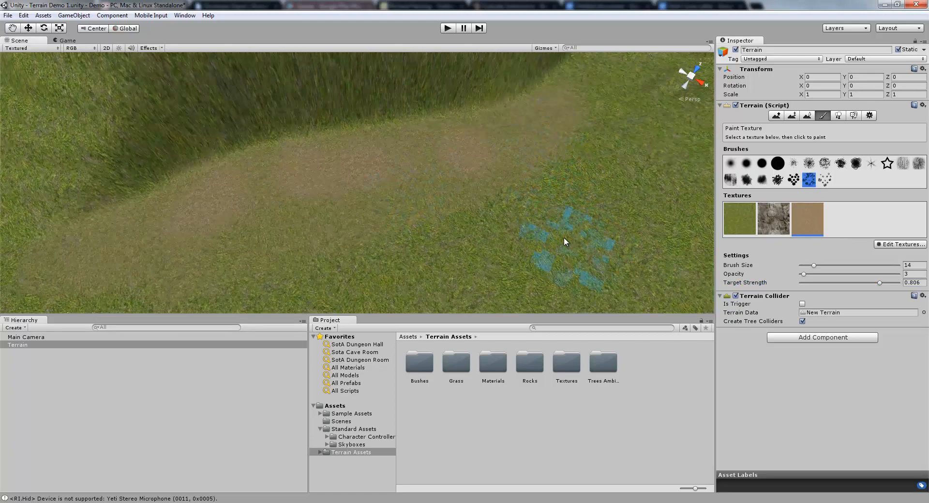
click(548, 209)
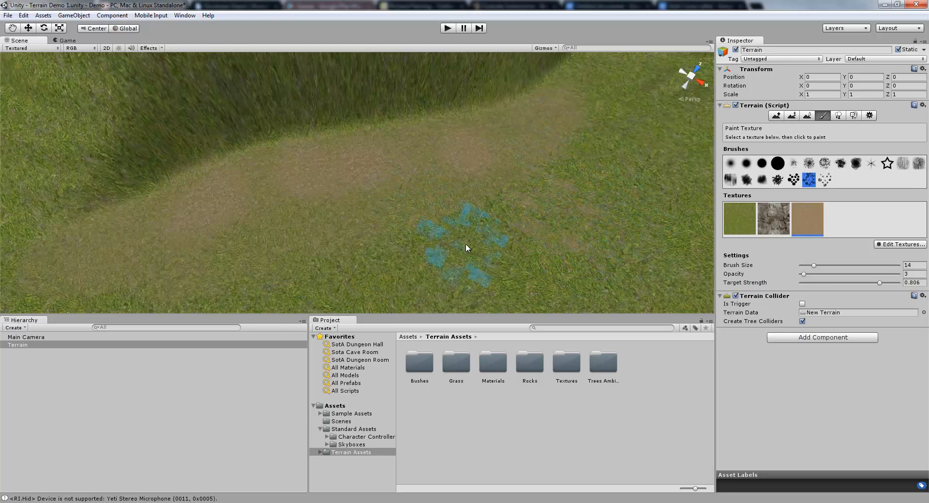
right_drag(460, 274, 361, 272)
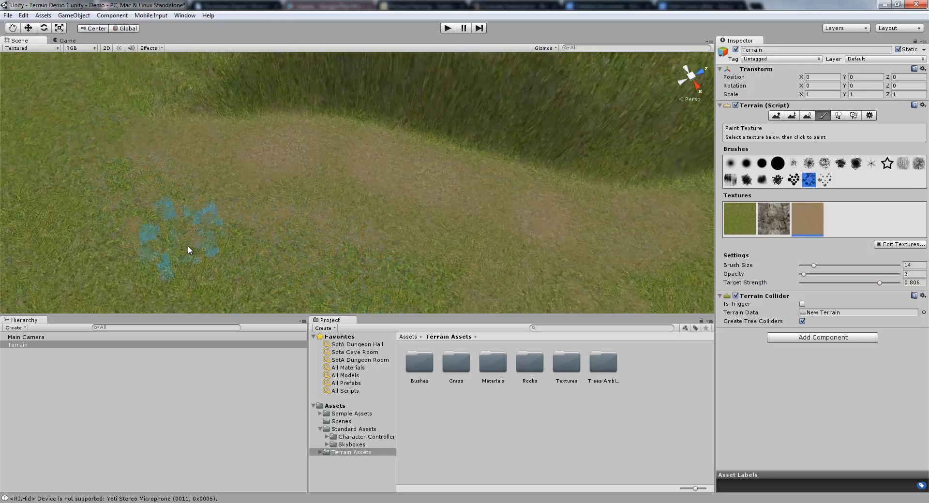
mouse_move(187, 246)
right_down()
mouse_move(265, 307)
mouse_move(300, 306)
mouse_move(248, 210)
right_up()
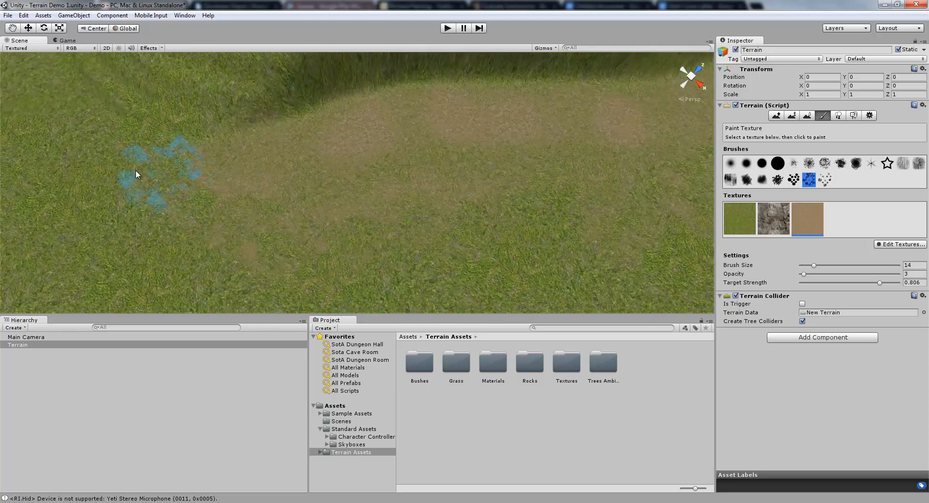
mouse_move(381, 236)
right_down()
mouse_move(424, 241)
mouse_move(470, 172)
right_up()
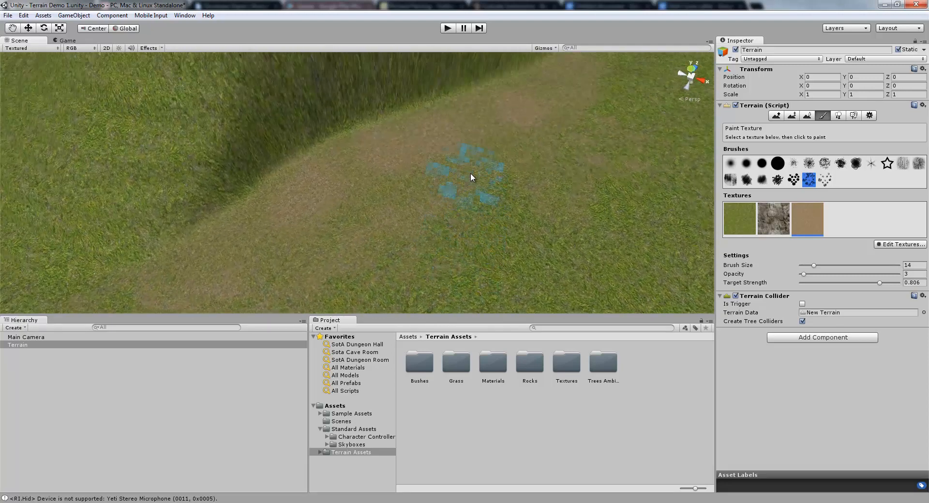
mouse_move(587, 184)
right_down()
mouse_move(660, 182)
mouse_move(460, 249)
right_up()
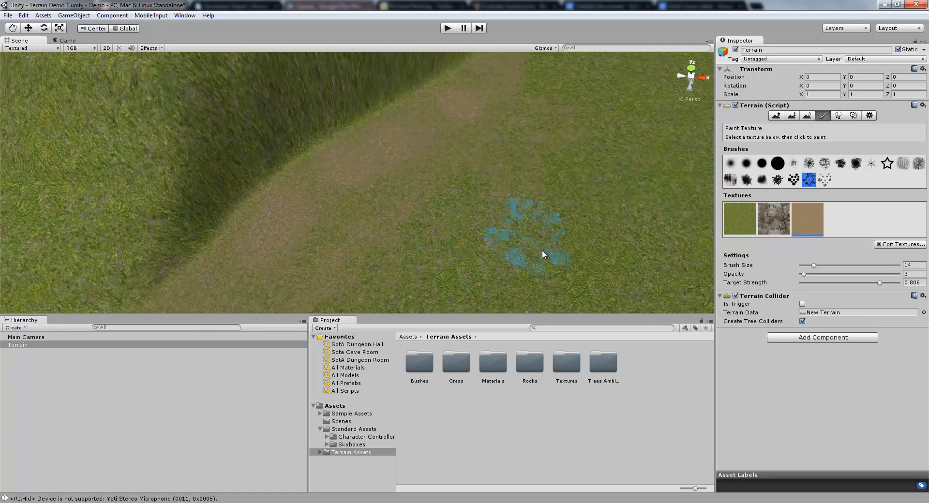
mouse_move(554, 222)
right_down()
mouse_move(582, 216)
mouse_move(500, 222)
mouse_move(394, 197)
right_up()
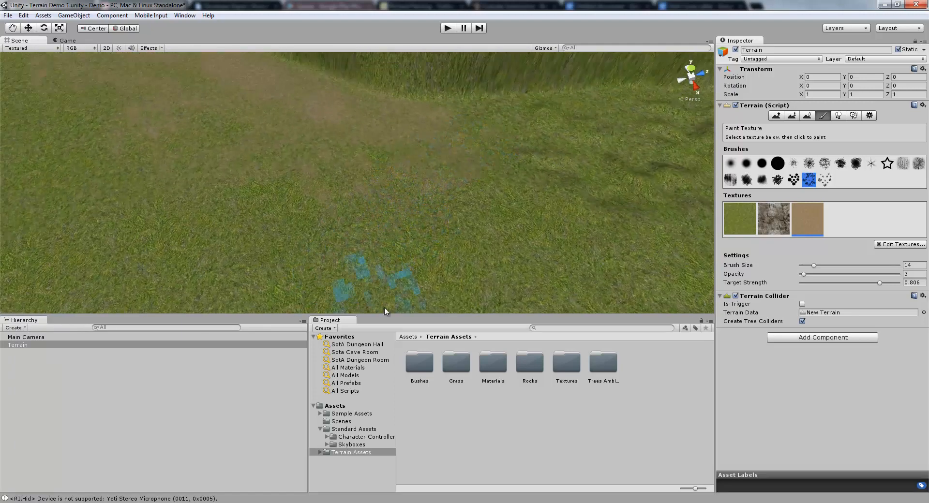
- Set the target strength to 0.161 and scatter fainter dirt blotches over the grass beyond the dirt strip's outer edge
right_drag(408, 251, 503, 243)
drag(832, 282, 837, 284)
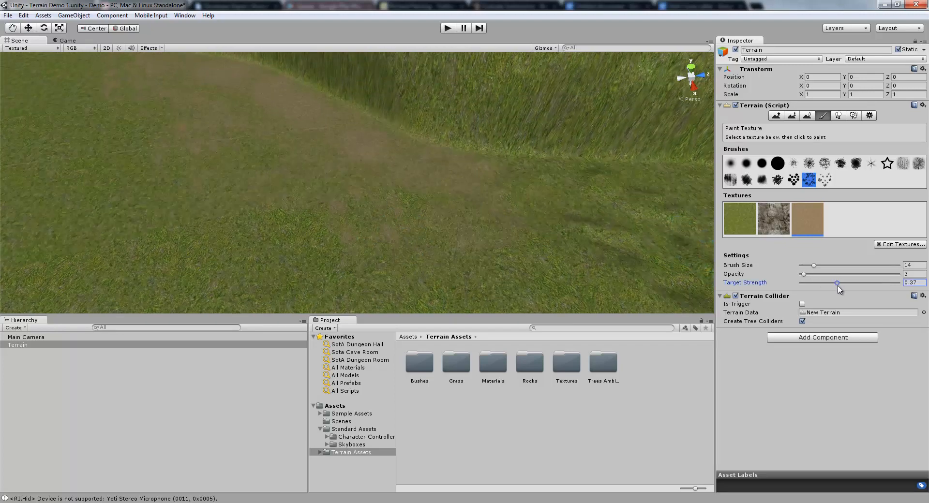
click(818, 284)
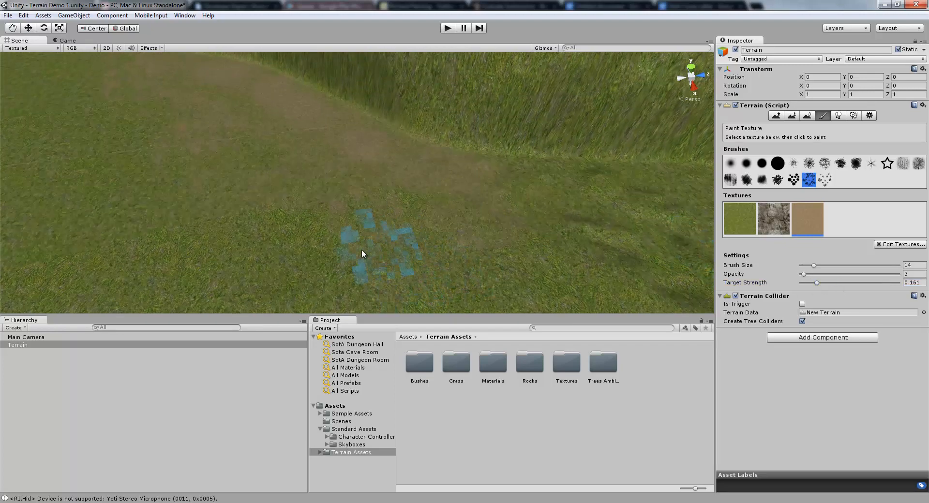
right_drag(189, 183, 273, 167)
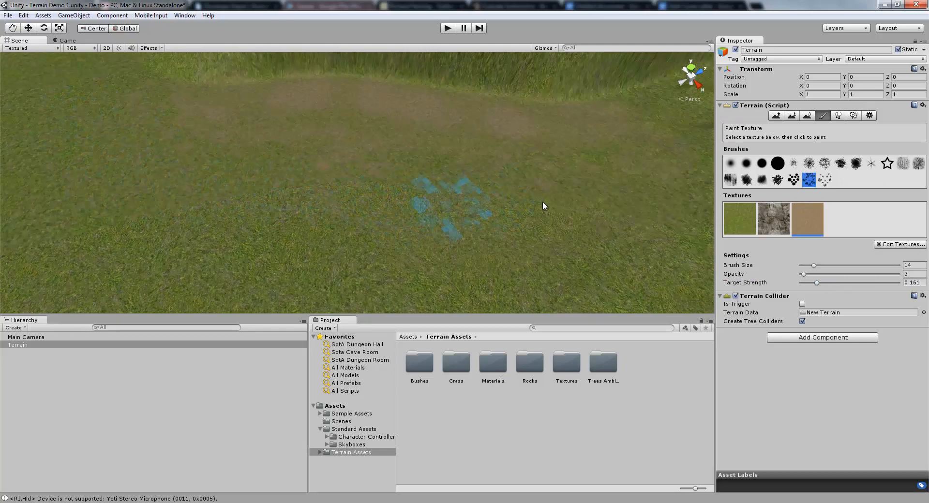
- Paint a faint rock texture over the steep grassy hillside with the small soft round brush at target strength 0.161
mouse_move(543, 203)
right_down()
mouse_move(622, 201)
mouse_move(747, 245)
mouse_move(485, 118)
mouse_move(489, 109)
mouse_move(587, 100)
mouse_move(743, 178)
right_up()
click(773, 219)
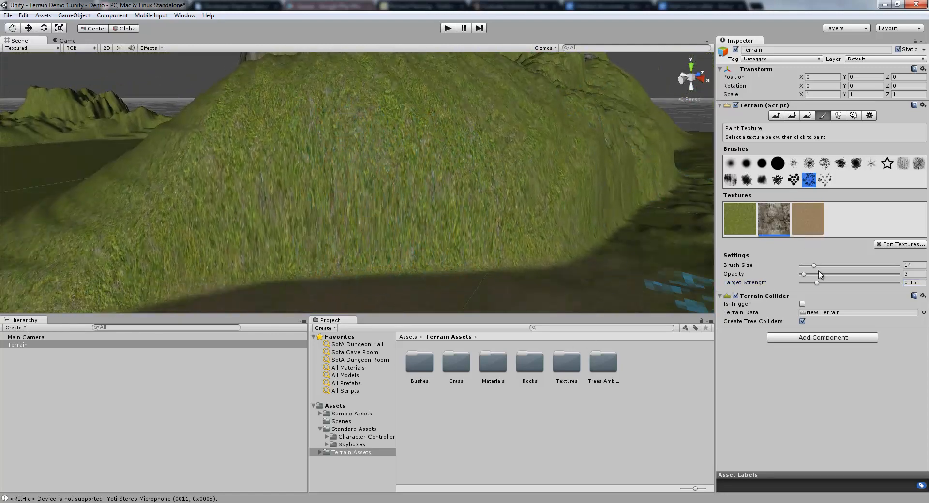
click(730, 164)
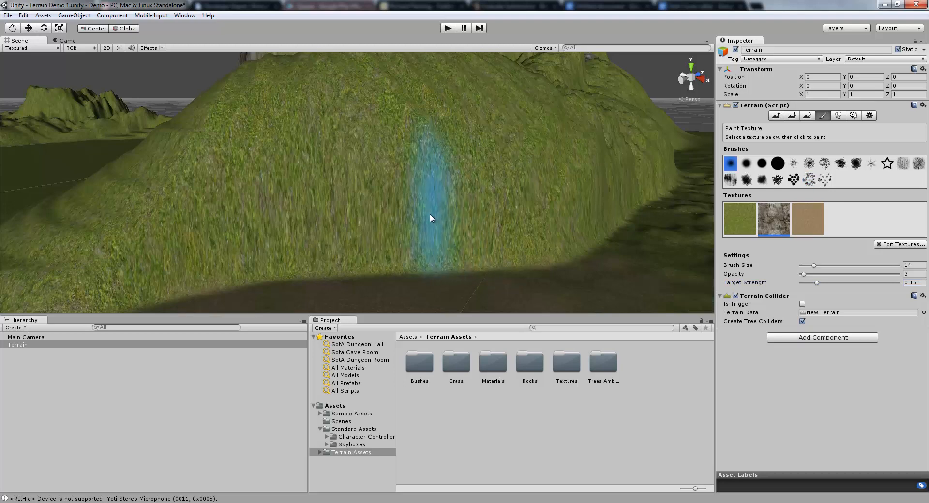
right_drag(507, 195, 497, 195)
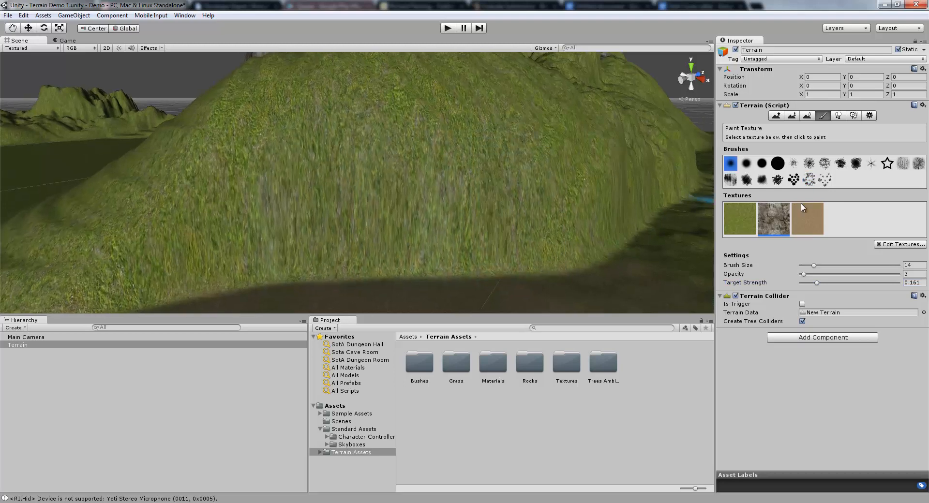
- Set the target strength to 0.687 and paint stronger rock across the hillside's steep face
mouse_move(460, 230)
mouse_down()
mouse_move(327, 216)
mouse_move(599, 193)
mouse_move(178, 205)
mouse_move(465, 193)
mouse_up()
mouse_move(464, 194)
right_down()
mouse_move(479, 192)
mouse_move(483, 207)
mouse_move(427, 188)
mouse_move(265, 199)
mouse_move(544, 174)
mouse_move(382, 179)
mouse_move(333, 169)
mouse_move(449, 170)
right_up()
key(w)
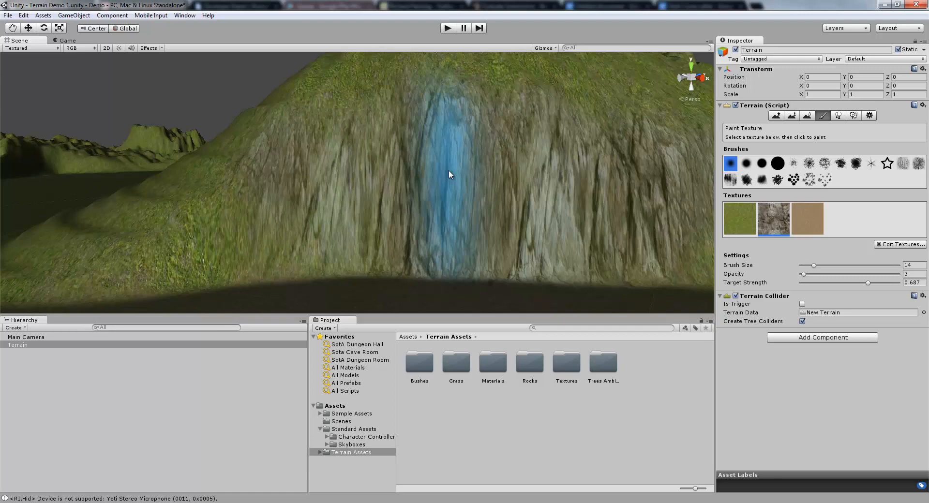
- Remove the rock and dirt textures from the terrain, leaving only the grass texture
mouse_move(448, 171)
right_down()
mouse_move(315, 224)
mouse_move(199, 196)
mouse_move(83, 214)
mouse_move(238, 214)
mouse_move(326, 257)
mouse_move(400, 279)
mouse_move(487, 267)
mouse_move(512, 292)
mouse_move(629, 296)
right_up()
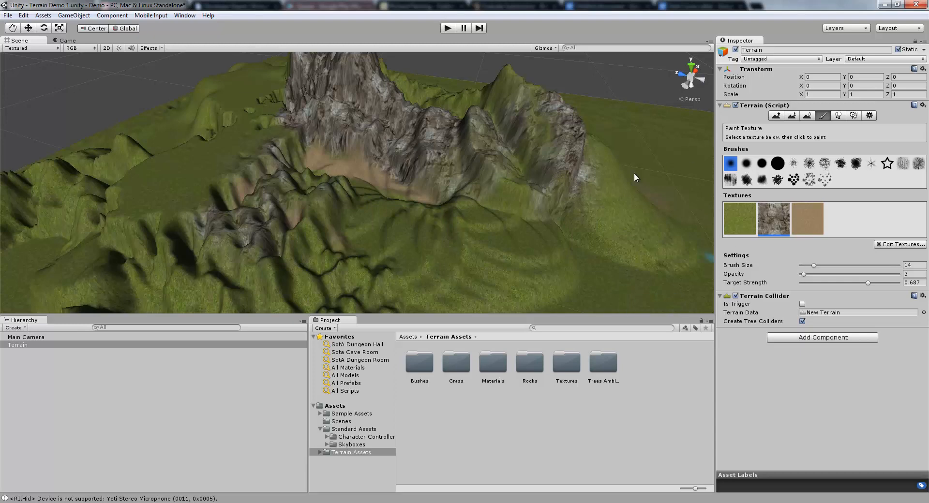
right_drag(562, 121, 491, 141)
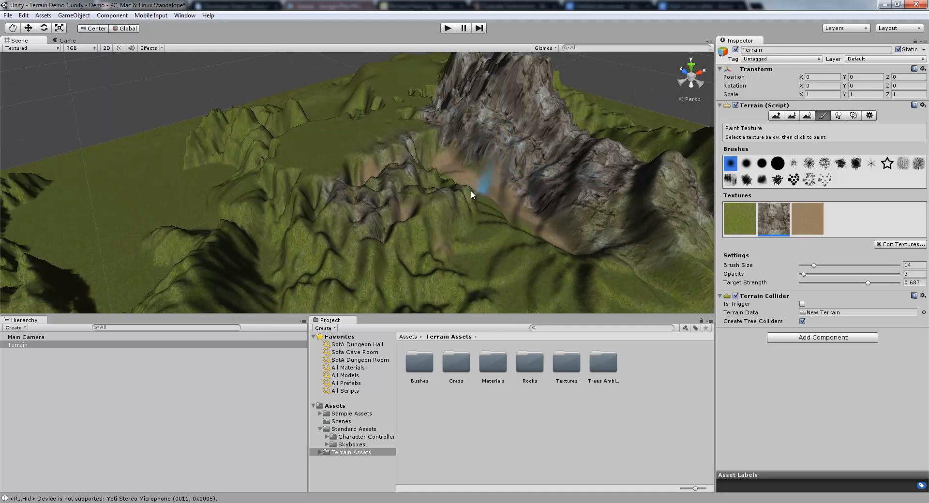
right_drag(471, 191, 529, 229)
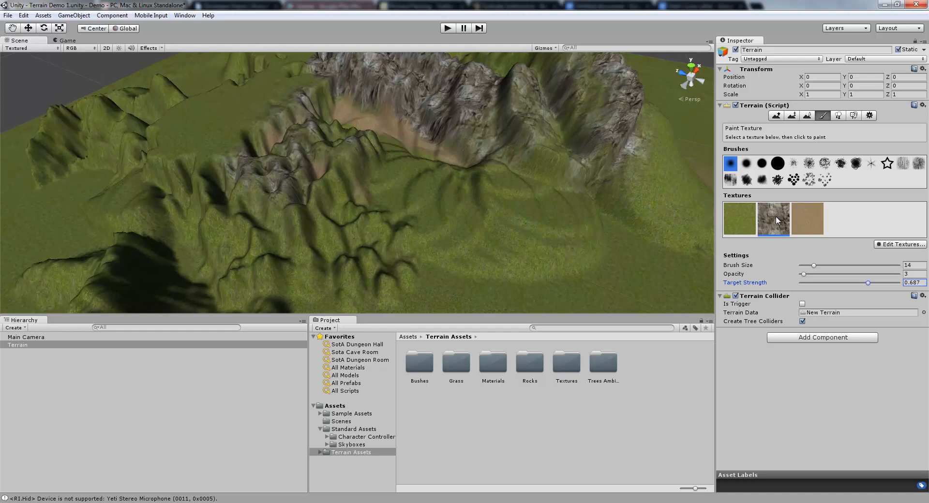
click(890, 244)
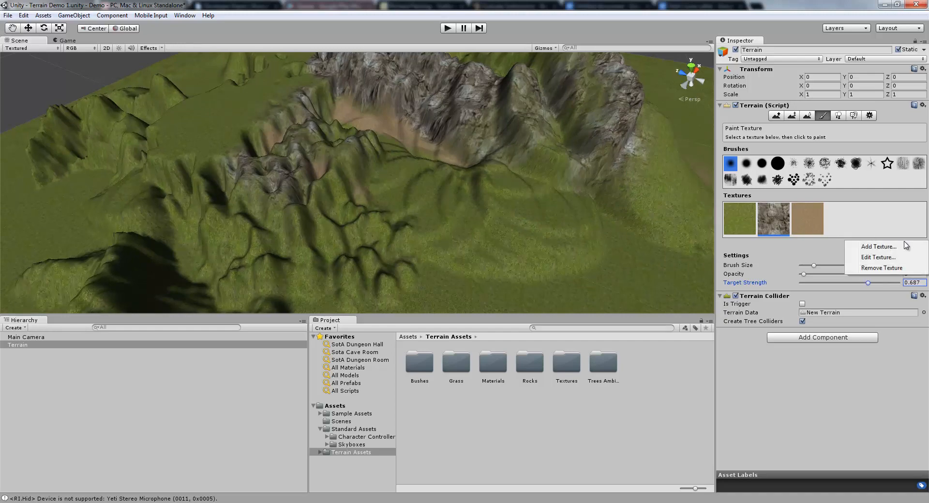
click(881, 268)
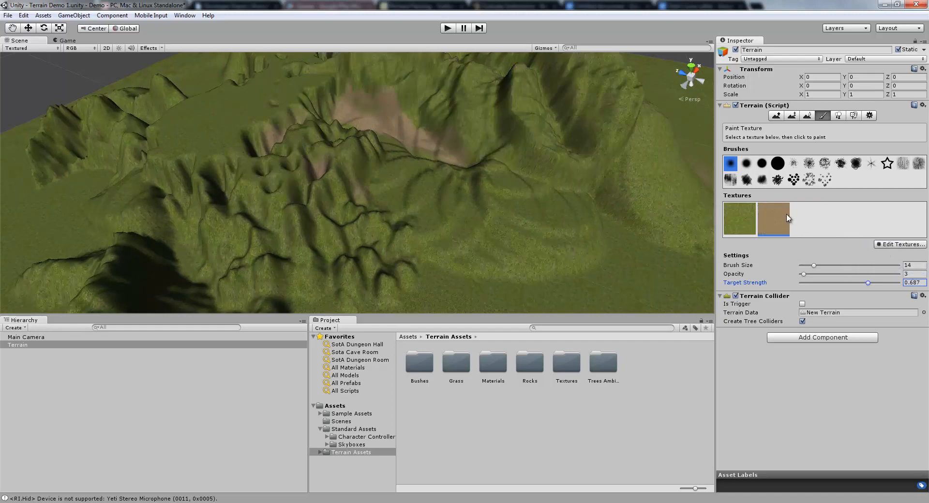
click(899, 244)
click(883, 268)
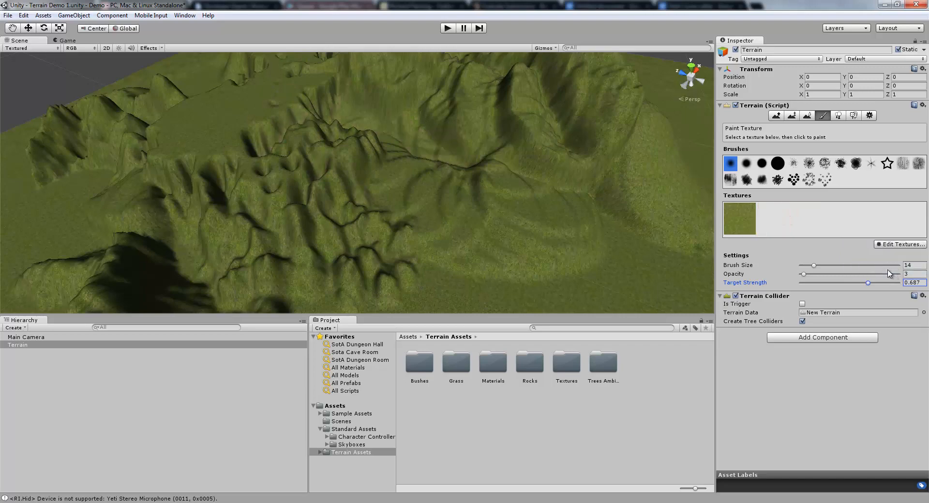
- Switch to the Paint Height tool and set both brush size and opacity to 100
right_drag(427, 212, 371, 215)
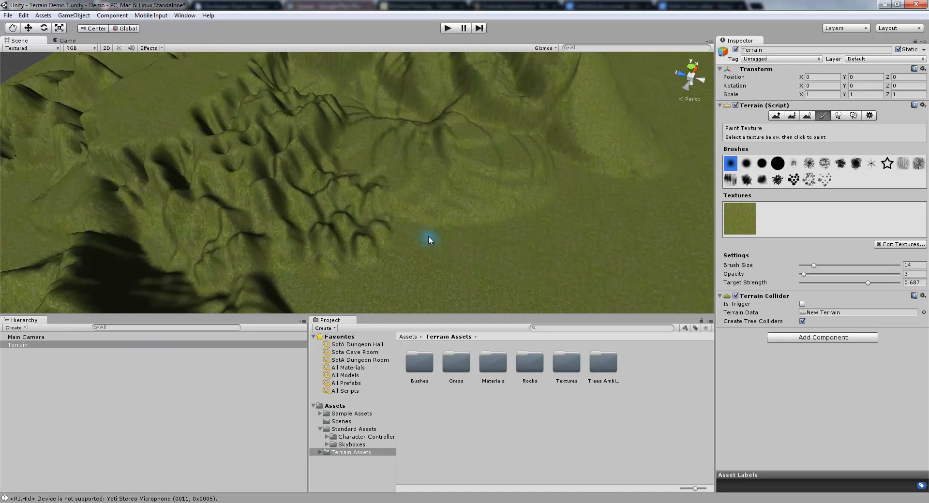
right_drag(437, 173, 335, 144)
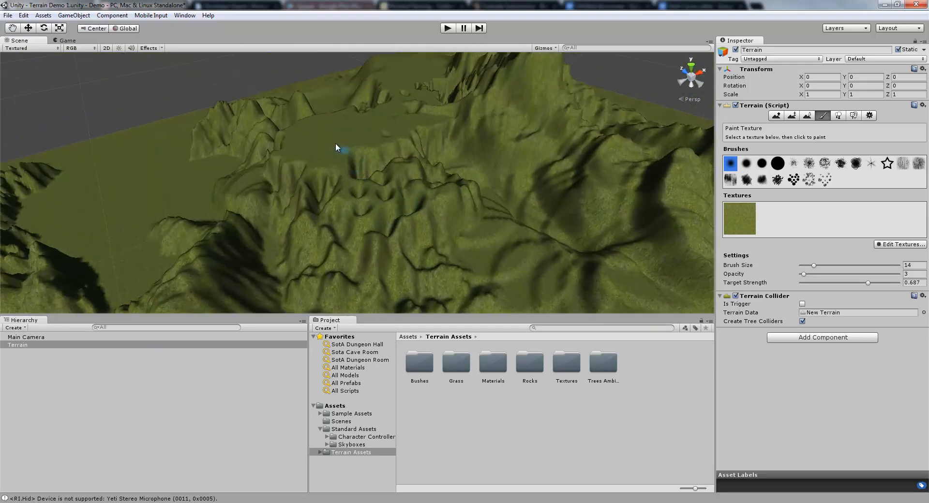
click(791, 115)
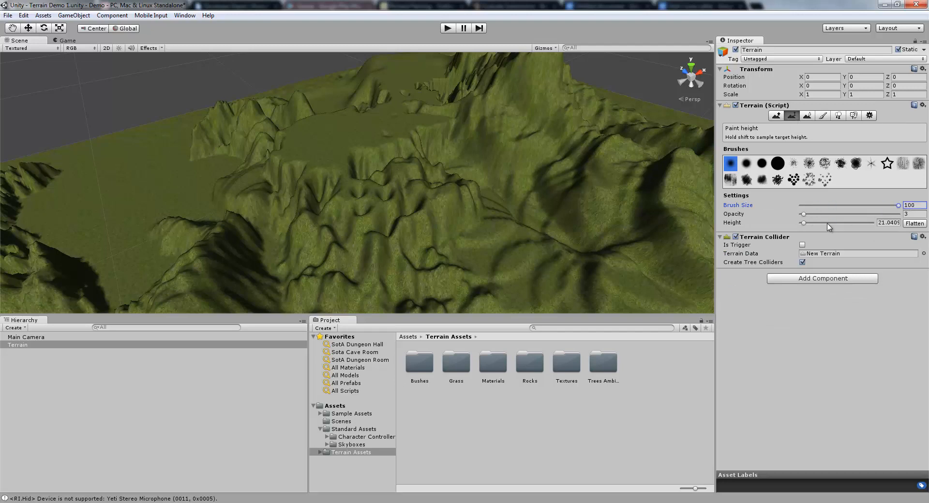
click(803, 215)
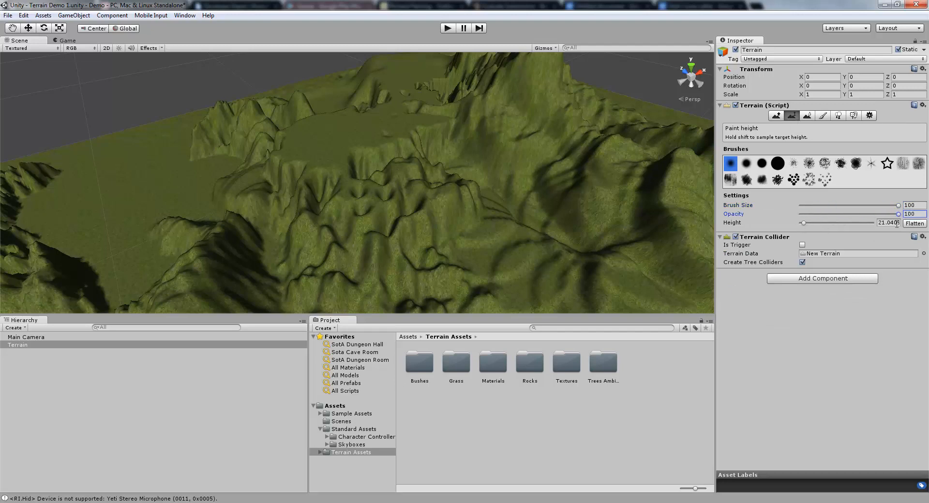
- Set the target height to 50 and flatten the whole terrain to it
drag(808, 220, 797, 216)
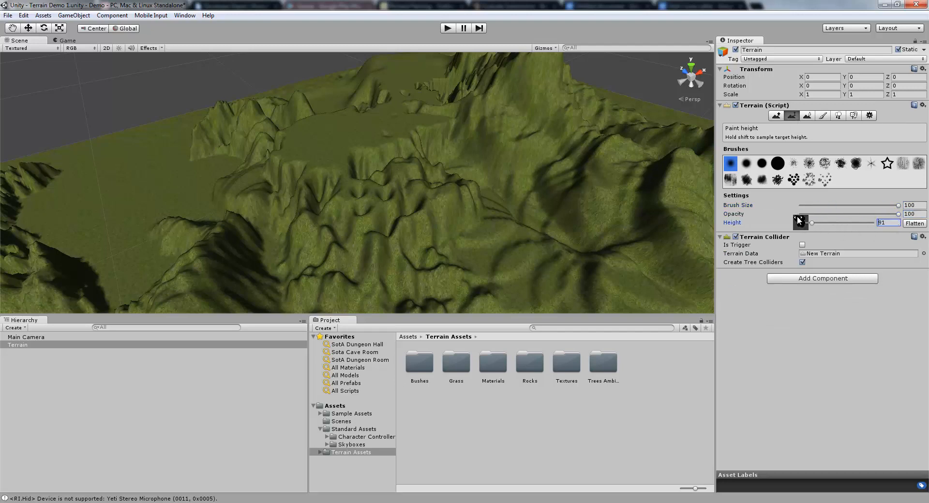
key(Delete)
key(Delete)
mouse_move(360, 162)
mouse_down()
mouse_move(234, 137)
mouse_move(335, 188)
mouse_move(269, 146)
mouse_move(377, 92)
mouse_move(191, 122)
mouse_move(22, 215)
mouse_move(337, 112)
mouse_move(472, 174)
mouse_move(483, 224)
mouse_move(396, 166)
mouse_move(503, 120)
mouse_move(429, 205)
mouse_move(441, 201)
mouse_move(353, 203)
mouse_move(466, 215)
mouse_move(599, 265)
mouse_move(597, 243)
mouse_move(620, 202)
mouse_move(651, 220)
mouse_up()
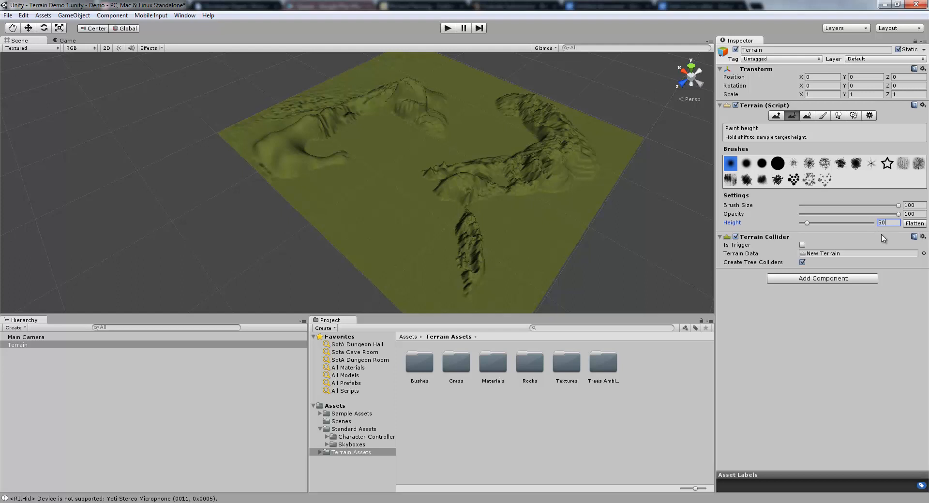
click(907, 225)
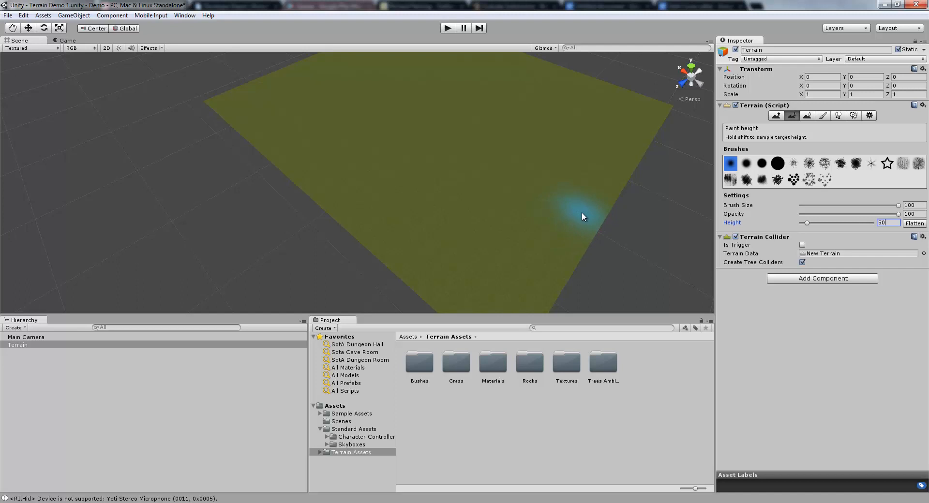
- Lower a wide, flat-floored pit in the flattened terrain with the Raise/Lower Terrain tool
click(778, 115)
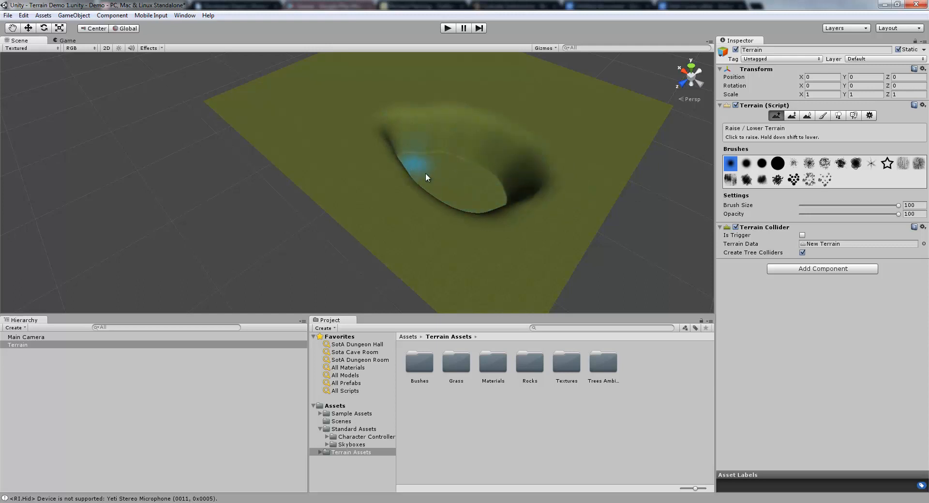
alt+drag(425, 174, 521, 155)
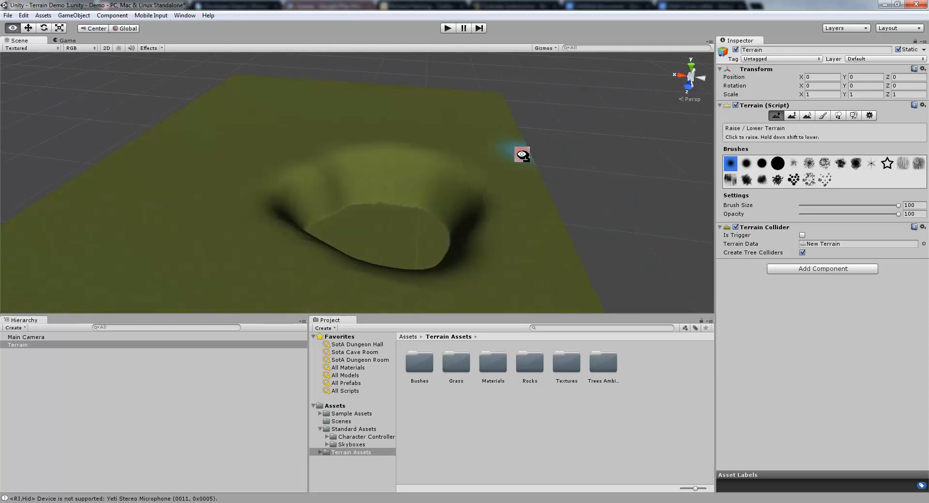
key(w)
mouse_move(522, 155)
right_down()
mouse_move(570, 182)
mouse_move(548, 164)
mouse_move(524, 182)
mouse_move(486, 186)
mouse_move(473, 150)
mouse_move(546, 144)
right_up()
- Change the terrain tool to Paint Height and on to Smooth Height while viewing the pit's wall up close
key(shift+w)
key(shift+e)
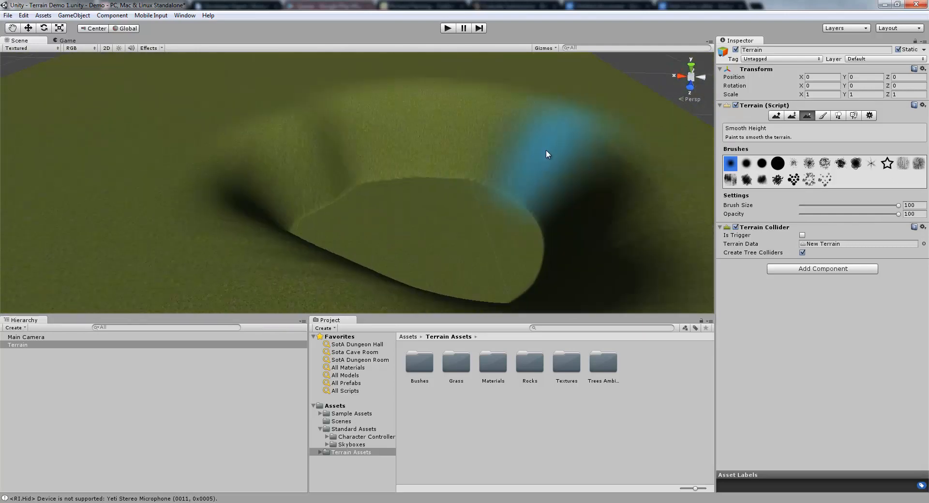
right_drag(487, 205, 364, 177)
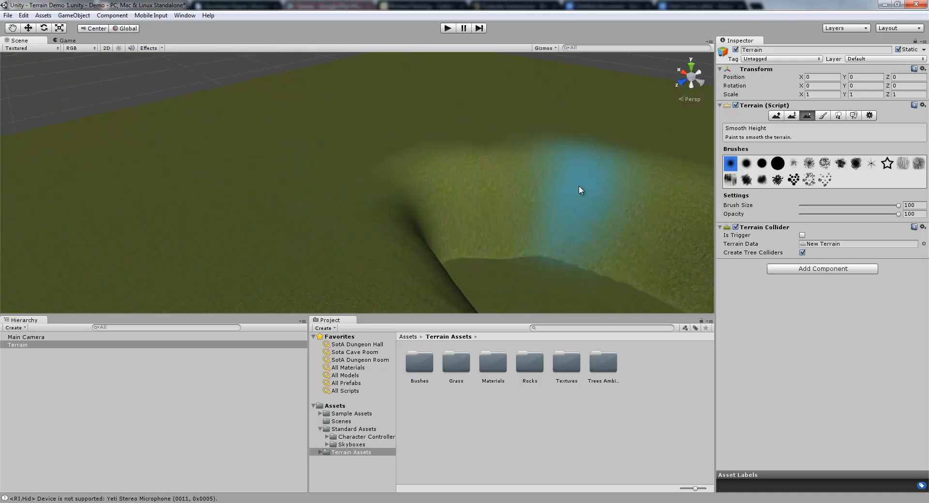
right_drag(524, 155, 616, 132)
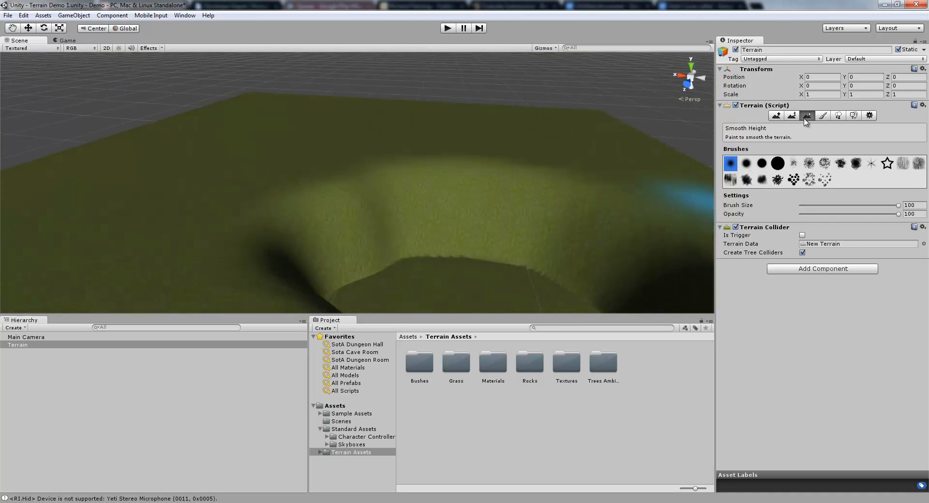
- Set the Paint Height tool's height to 600 and raise a tall column at the pit's edge
click(788, 117)
mouse_move(544, 254)
right_down()
mouse_move(518, 286)
mouse_move(541, 349)
mouse_move(526, 351)
mouse_move(513, 271)
right_up()
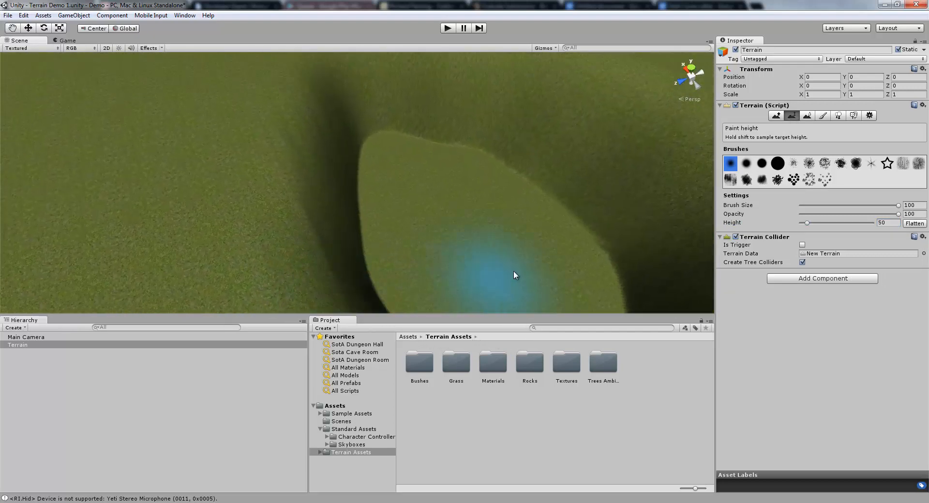
click(881, 223)
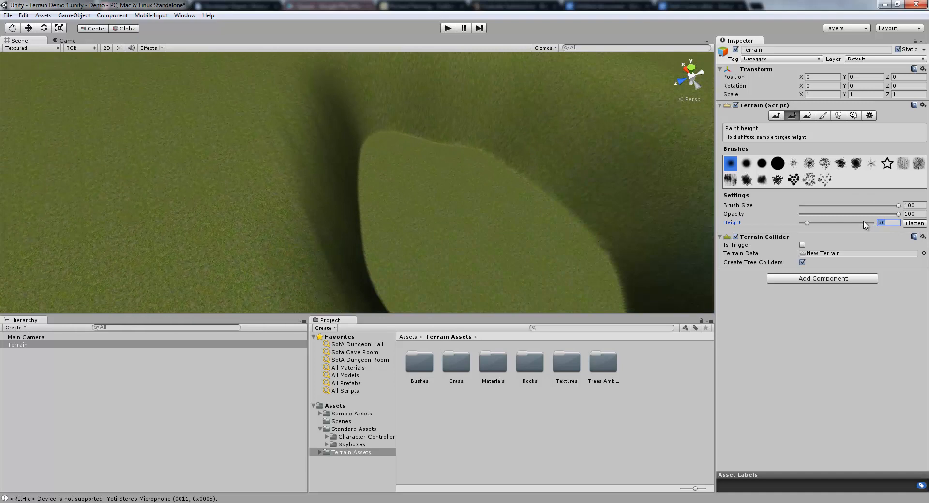
mouse_move(315, 167)
right_down()
mouse_move(294, 143)
mouse_move(319, 127)
mouse_move(337, 137)
mouse_move(332, 149)
mouse_move(209, 169)
mouse_move(257, 136)
right_up()
drag(255, 140, 202, 109)
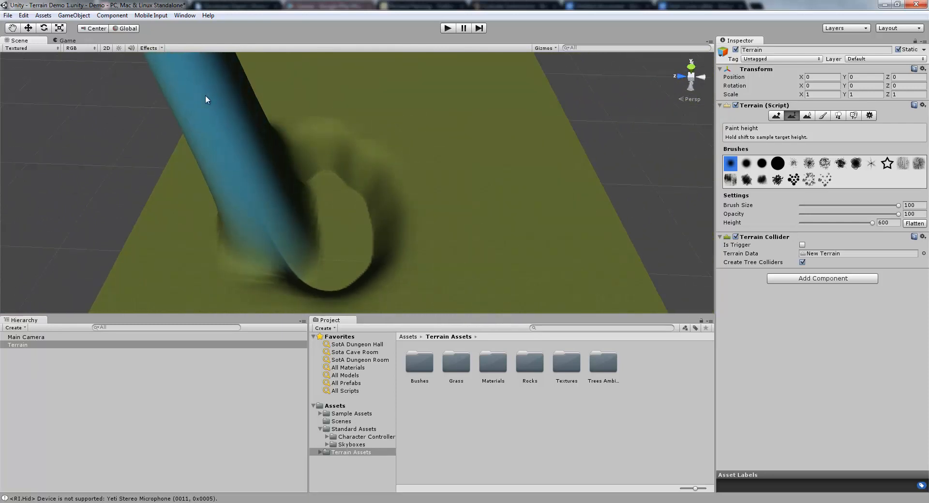
- Examine the tall column from its peak down to its base and switch to the Smooth Height tool
mouse_move(205, 100)
right_down()
mouse_move(179, 92)
mouse_move(176, 144)
right_up()
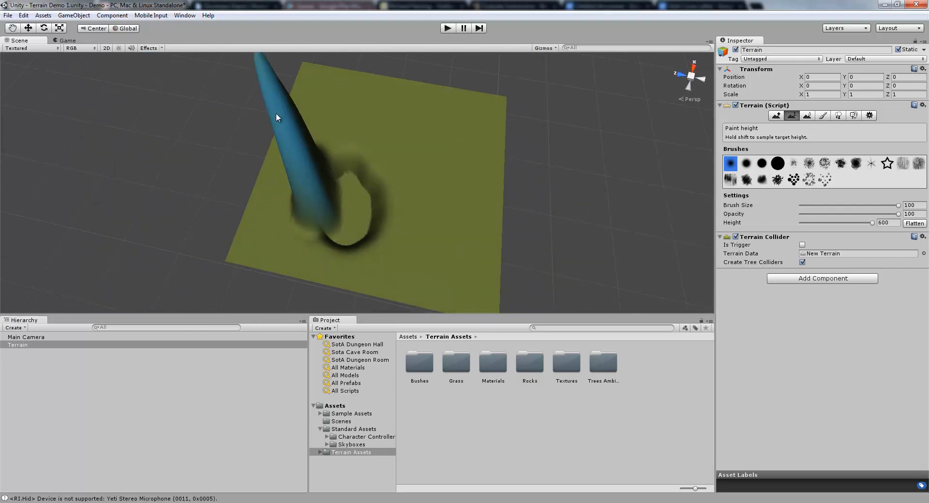
mouse_move(276, 117)
right_down()
mouse_move(235, 79)
mouse_move(240, 110)
mouse_move(289, 132)
mouse_move(386, 149)
mouse_move(371, 118)
mouse_move(361, 145)
mouse_move(246, 99)
mouse_move(220, 77)
mouse_move(164, 64)
mouse_move(108, 109)
mouse_move(105, 168)
mouse_move(85, 158)
mouse_move(65, 172)
mouse_move(41, 164)
mouse_move(40, 179)
mouse_move(41, 118)
mouse_move(97, 472)
mouse_move(82, 319)
mouse_move(42, 241)
mouse_move(78, 274)
mouse_move(71, 272)
right_up()
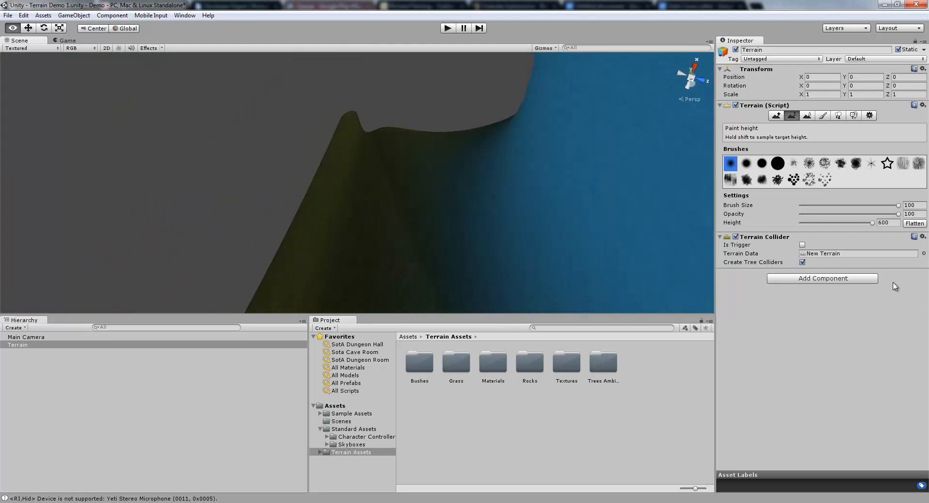
mouse_move(875, 304)
right_down()
mouse_move(792, 321)
mouse_move(774, 409)
mouse_move(786, 416)
mouse_move(788, 498)
mouse_move(774, 433)
mouse_move(643, 410)
mouse_move(626, 416)
mouse_move(645, 440)
mouse_move(694, 433)
mouse_move(678, 460)
mouse_move(688, 427)
mouse_move(852, 306)
mouse_move(46, 234)
mouse_move(216, 269)
mouse_move(274, 344)
mouse_move(382, 406)
mouse_move(591, 431)
mouse_move(578, 380)
mouse_move(586, 342)
mouse_move(572, 456)
mouse_move(554, 471)
mouse_move(500, 28)
mouse_move(208, 465)
mouse_move(148, 331)
mouse_move(141, 453)
mouse_move(155, 408)
mouse_move(117, 502)
mouse_move(124, 29)
mouse_move(121, 60)
mouse_move(94, 46)
right_up()
key(shift+e)
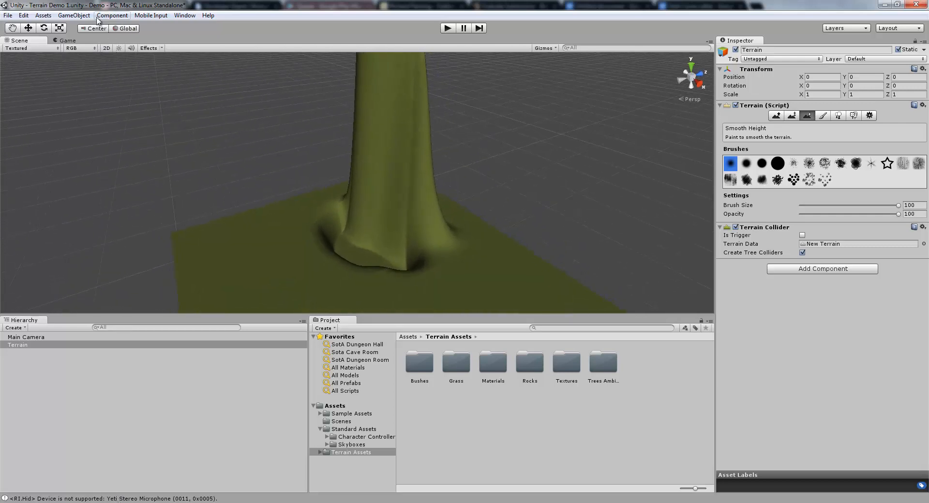